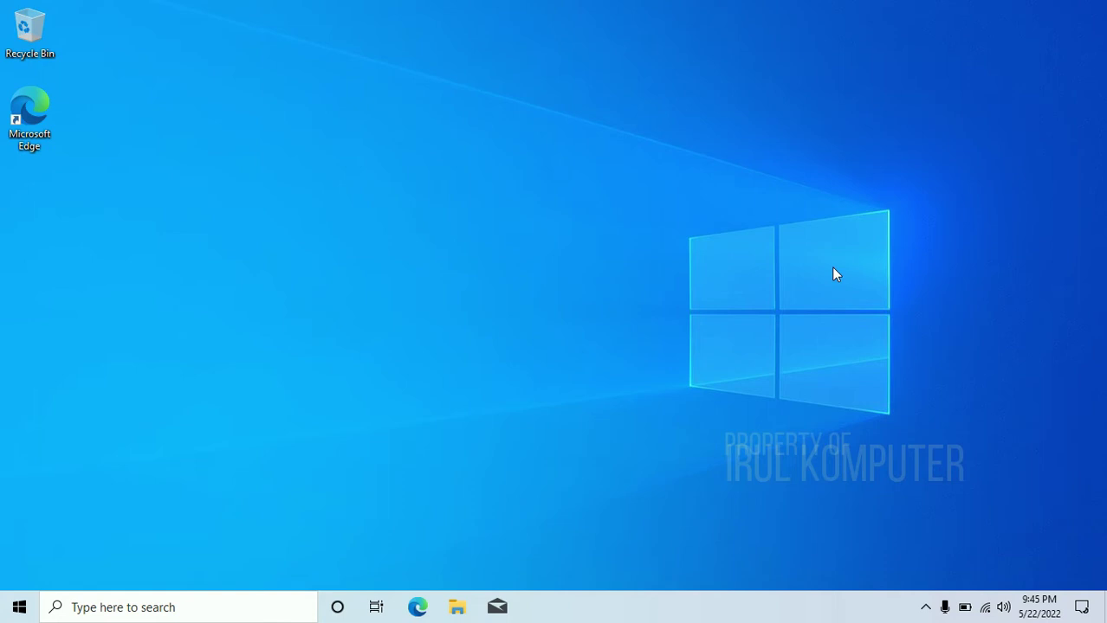
- Launch Word with the winword command and create a blank document
{"action": "key", "text": "super+r"}
{"action": "type", "text": "regedit"}
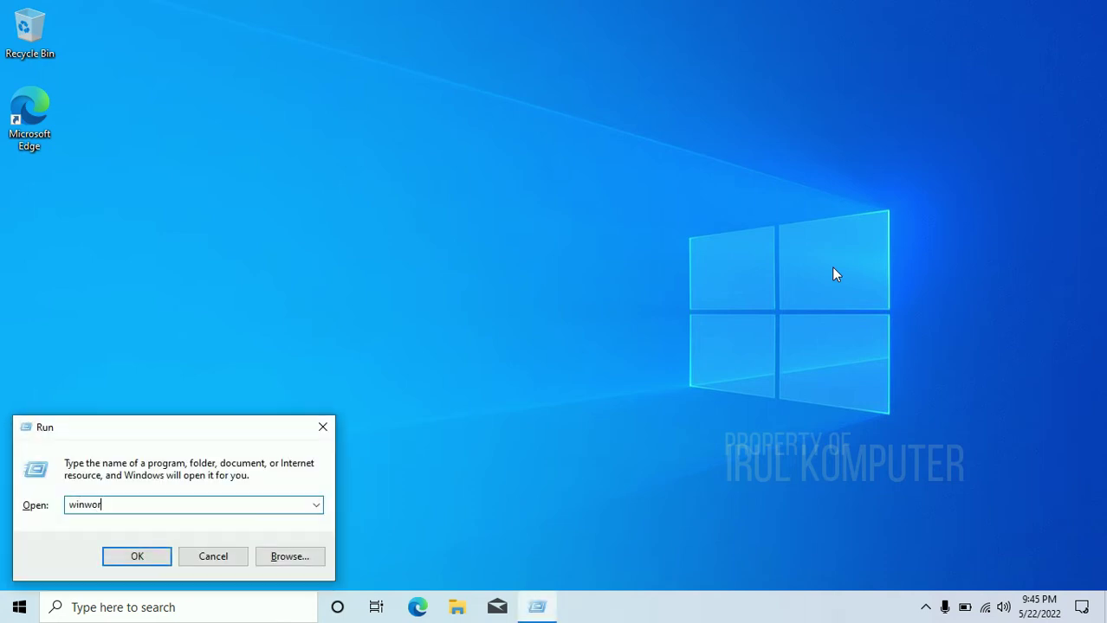
{"action": "key", "text": "Return"}
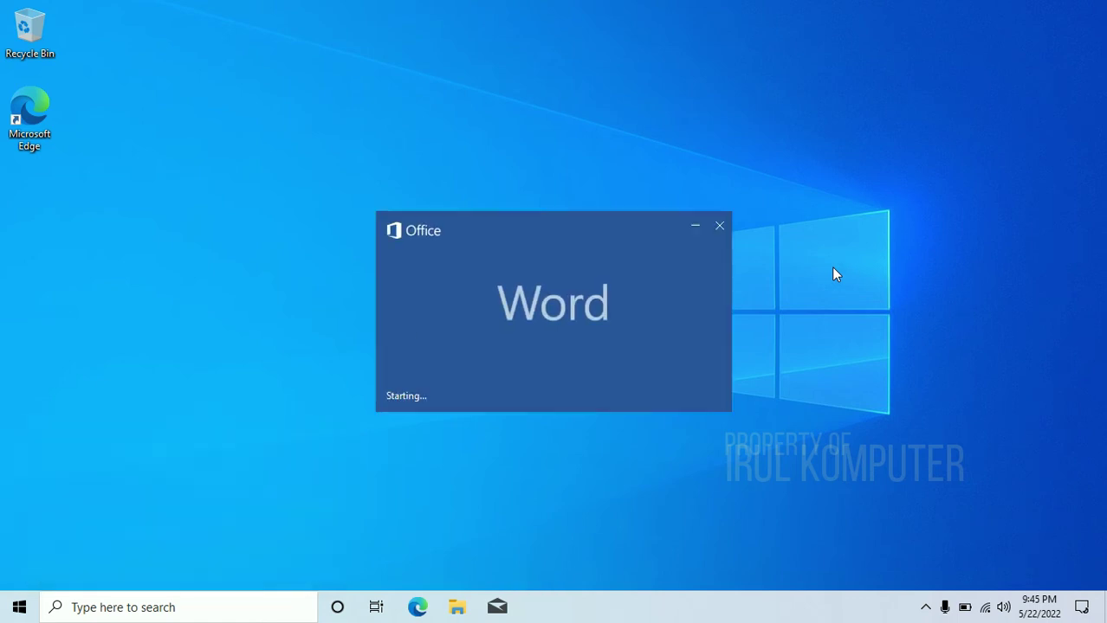
{"action": "key", "text": "Return"}
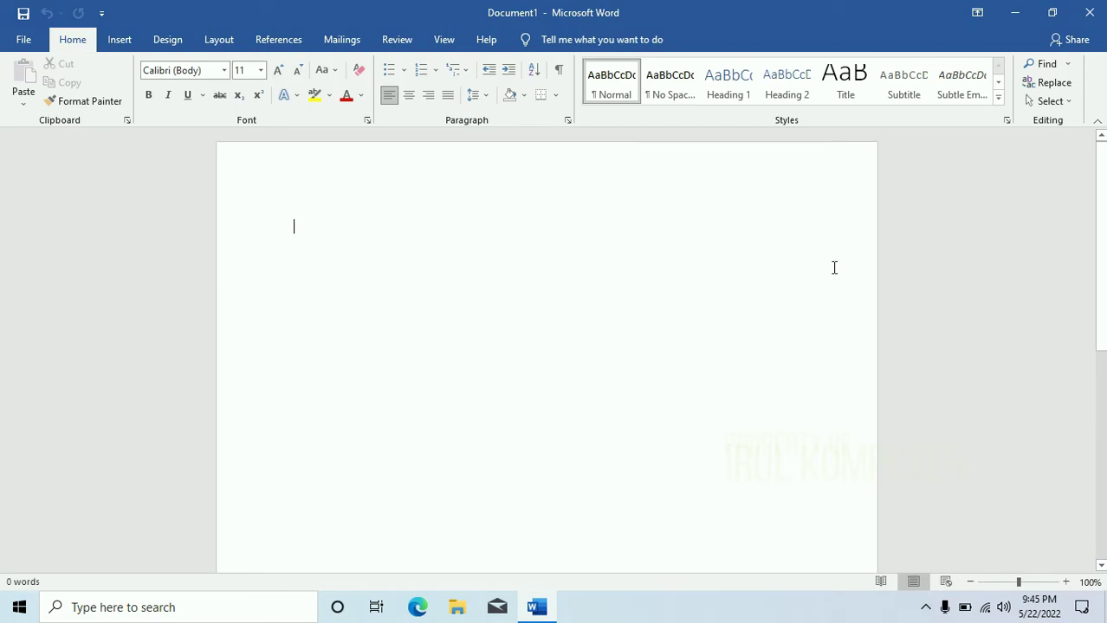
- Accept the Microsoft Office license agreement and return to the blank document
{"action": "type", "text": "oo"}
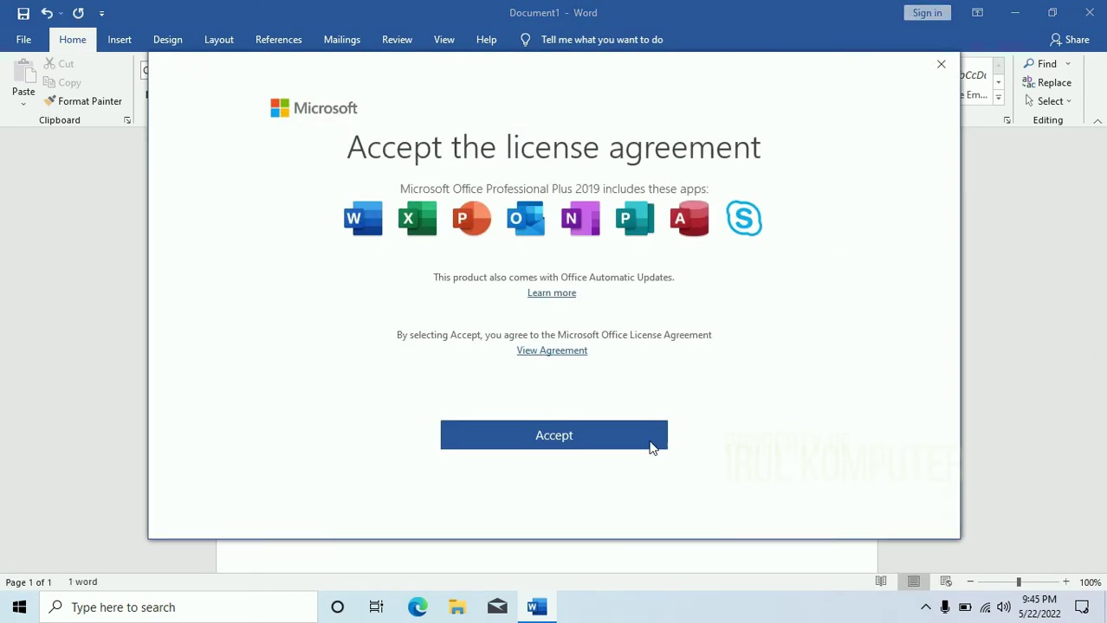
{"action": "left_click", "coordinate": [656, 439]}
{"action": "left_click", "coordinate": [853, 486]}
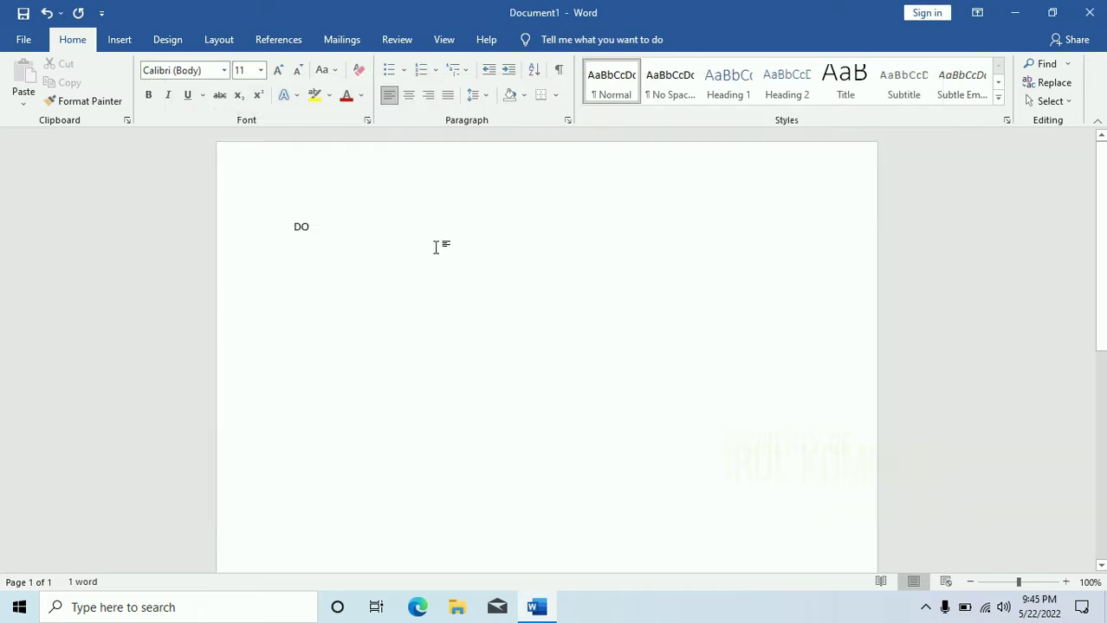
- Replace the stray characters in the document with the text "Dokumen rahasia irul komputer"
{"action": "key", "text": "BackSpace"}
{"action": "key", "text": "BackSpace"}
{"action": "type", "text": "dOK"}
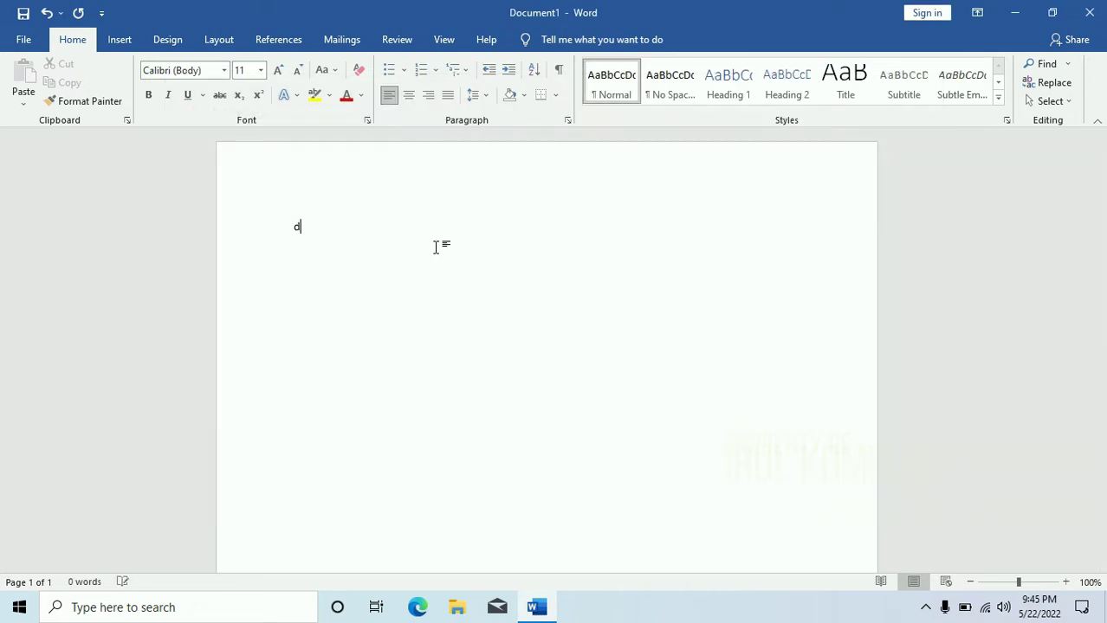
{"action": "key", "text": "BackSpace"}
{"action": "key", "text": "BackSpace"}
{"action": "key", "text": "BackSpace"}
{"action": "type", "text": "Dokumen rahasia "}
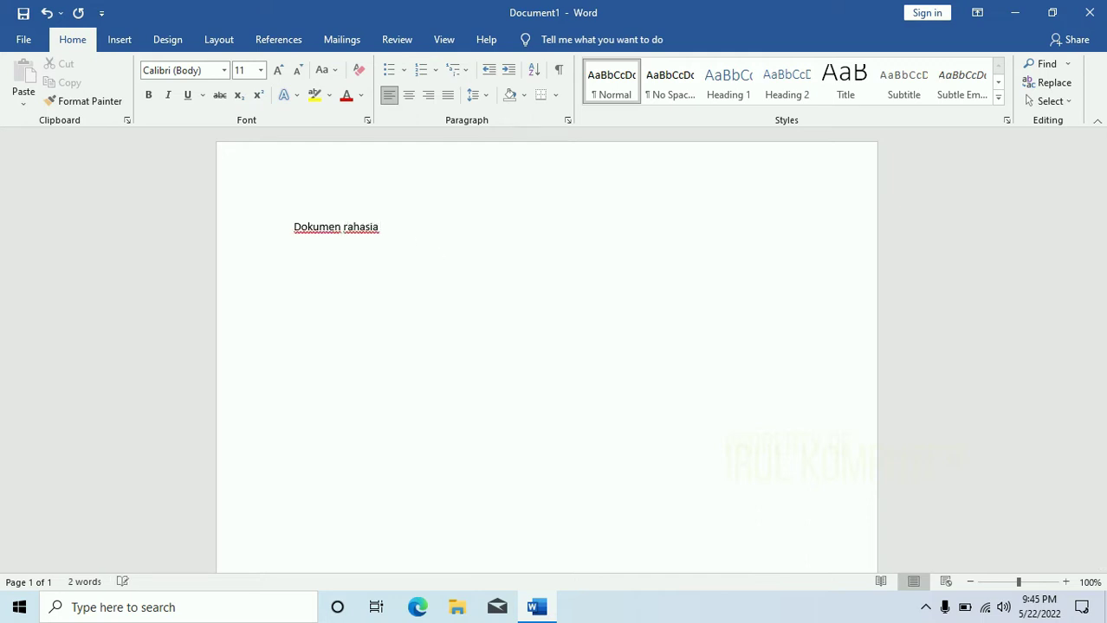
{"action": "type", "text": "irul komputer"}
- Enlarge all of the document's text to 54 pt
{"action": "key", "text": "ctrl+a"}
{"action": "key", "text": "ctrl+bracketright"}
{"action": "key", "text": "ctrl+bracketright"}
{"action": "key", "text": "ctrl+bracketright"}
{"action": "key", "text": "ctrl+bracketright"}
{"action": "key", "text": "ctrl+bracketright"}
{"action": "key", "text": "ctrl+bracketright"}
{"action": "key", "text": "ctrl+bracketright"}
{"action": "key", "text": "ctrl+bracketright"}
{"action": "key", "text": "ctrl+bracketright"}
{"action": "key", "text": "ctrl+bracketright"}
{"action": "key", "text": "ctrl+bracketright"}
{"action": "key", "text": "ctrl+bracketright"}
{"action": "key", "text": "ctrl+bracketright"}
{"action": "key", "text": "ctrl+bracketright"}
{"action": "key", "text": "ctrl+bracketright"}
{"action": "key", "text": "ctrl+bracketright"}
{"action": "key", "text": "ctrl+bracketright"}
{"action": "key", "text": "ctrl+bracketright"}
{"action": "key", "text": "ctrl+bracketright"}
{"action": "key", "text": "ctrl+bracketright"}
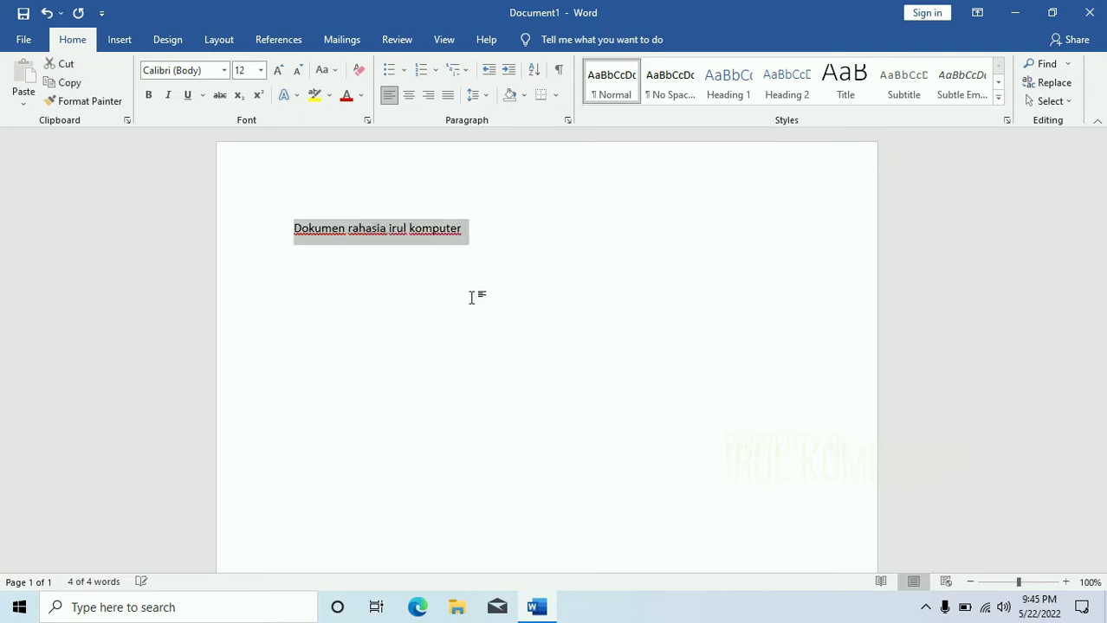
{"action": "key", "text": "ctrl+bracketright"}
{"action": "key", "text": "ctrl+bracketright"}
{"action": "key", "text": "ctrl+bracketright"}
{"action": "key", "text": "ctrl+bracketright"}
{"action": "key", "text": "ctrl+bracketright"}
{"action": "key", "text": "ctrl+bracketright"}
{"action": "key", "text": "ctrl+bracketright"}
{"action": "key", "text": "ctrl+bracketright"}
{"action": "key", "text": "ctrl+bracketright"}
{"action": "key", "text": "ctrl+bracketright"}
{"action": "key", "text": "ctrl+bracketright"}
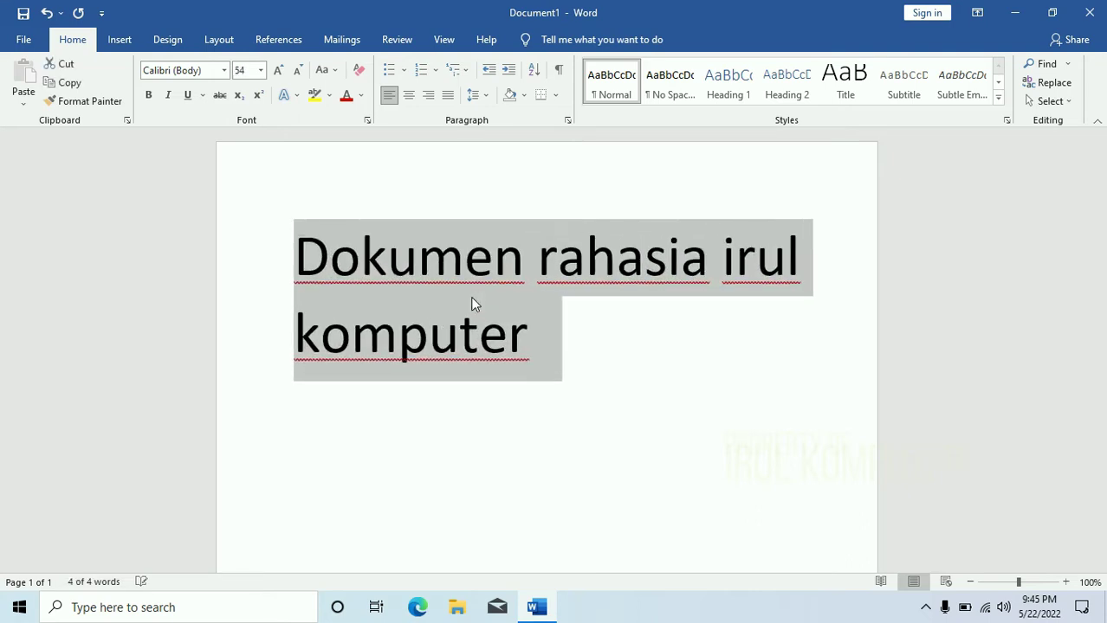
- Change the title's case to Capitalize Each Word and center it on the page
{"action": "key", "text": "shift+F3"}
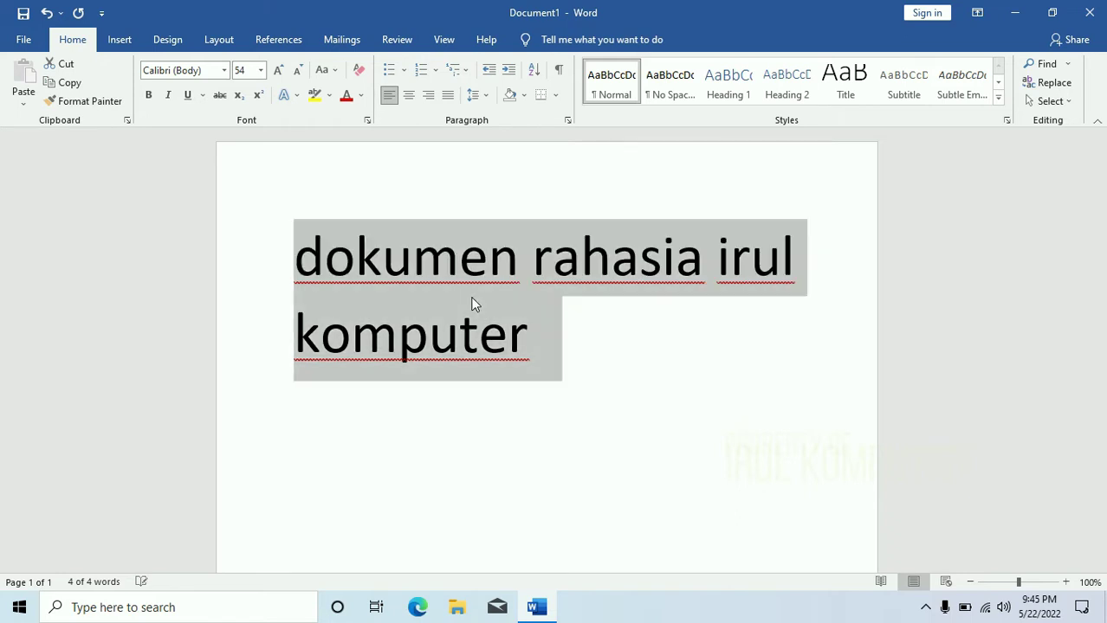
{"action": "key", "text": "alt+o"}
{"action": "key", "text": "e"}
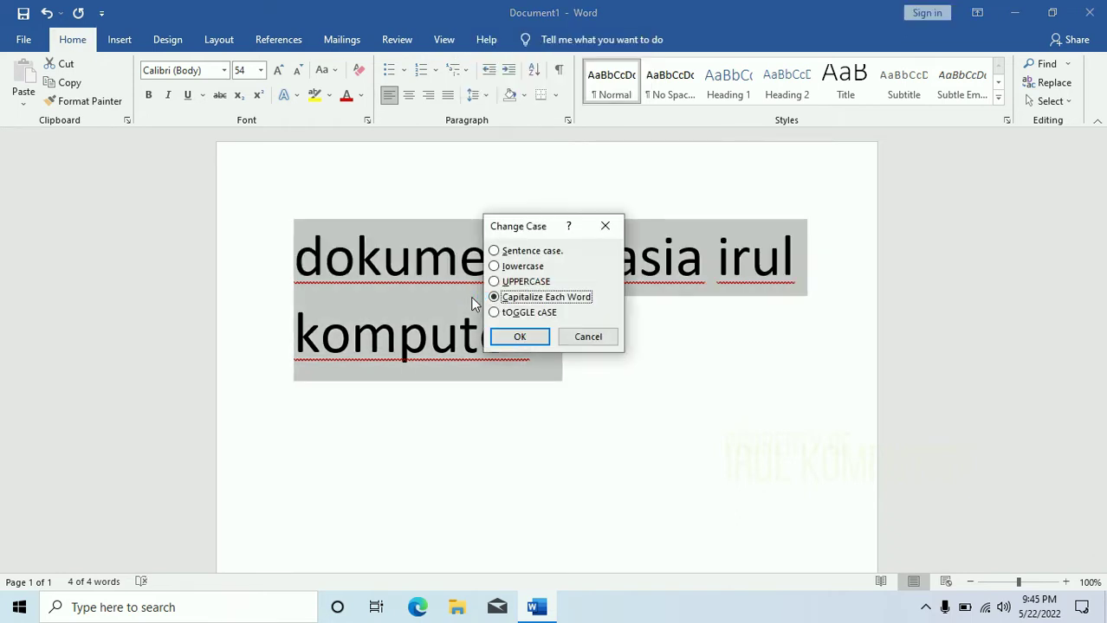
{"action": "key", "text": "Return"}
{"action": "key", "text": "ctrl+e"}
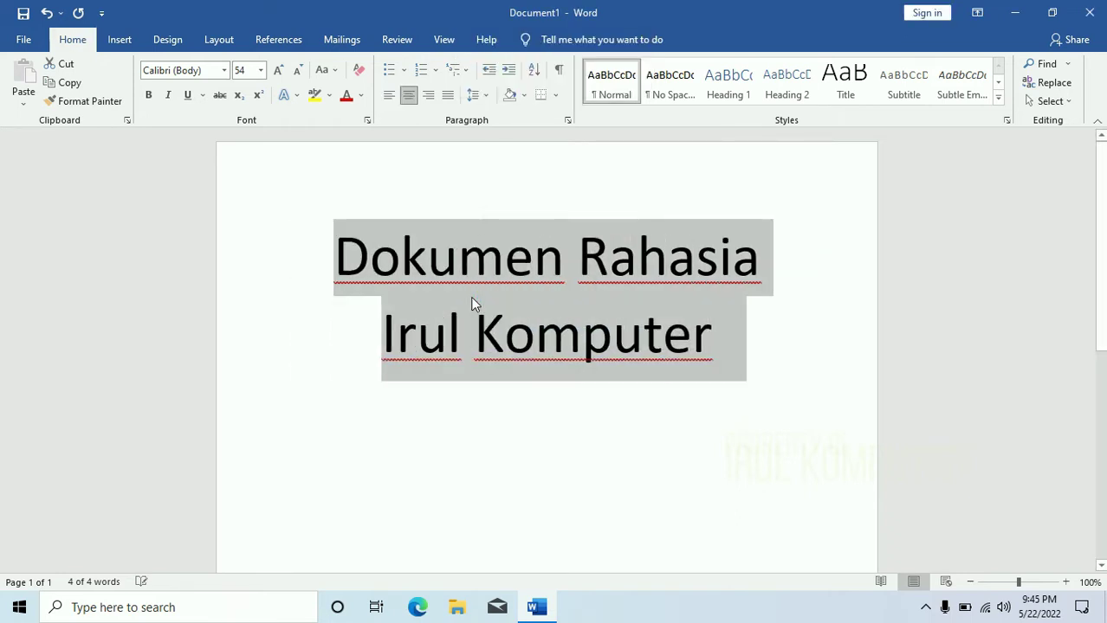
{"action": "key", "text": "Right"}
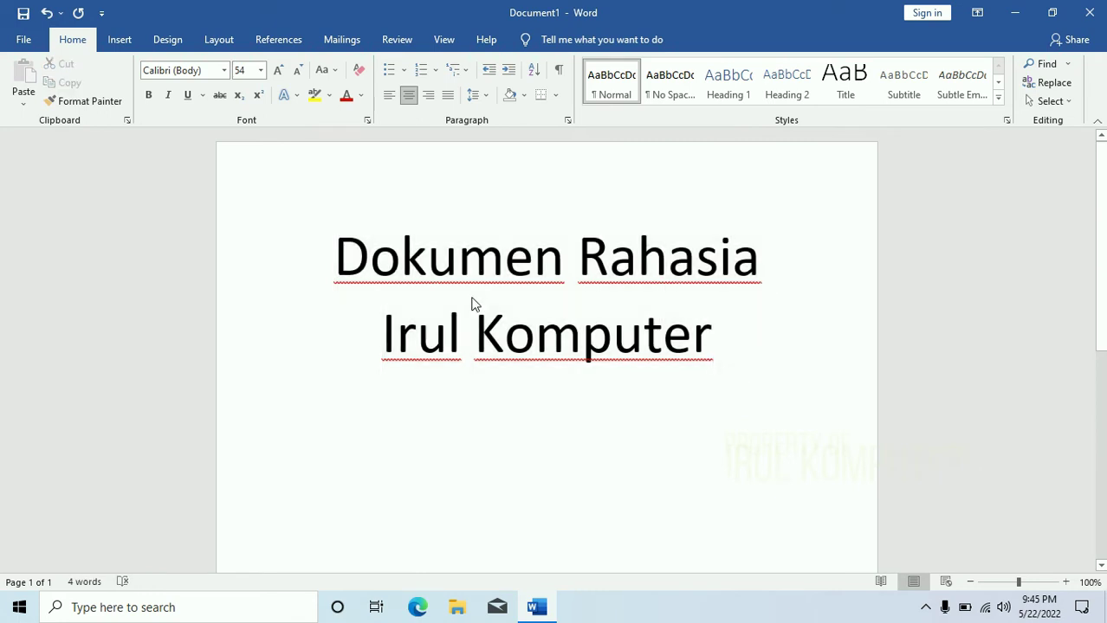
{"action": "left_click", "coordinate": [456, 316]}
- Save the document as the Word file "Dokumen Rahasia Irul Komputer" in the Documents folder and close Word
{"action": "key", "text": "ctrl+s"}
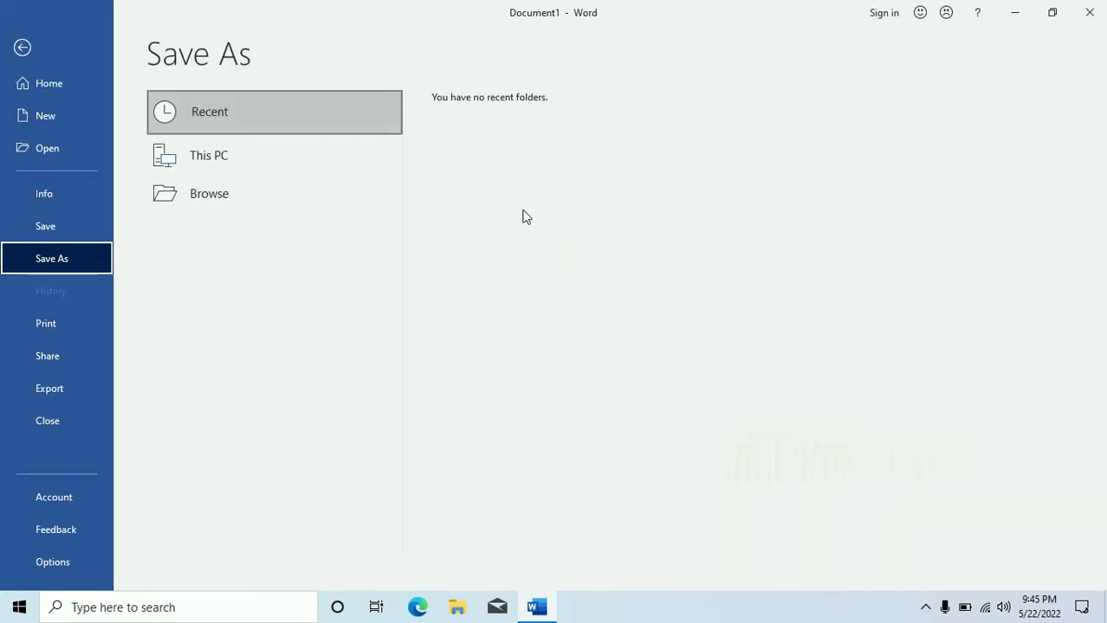
{"action": "left_click", "coordinate": [254, 238]}
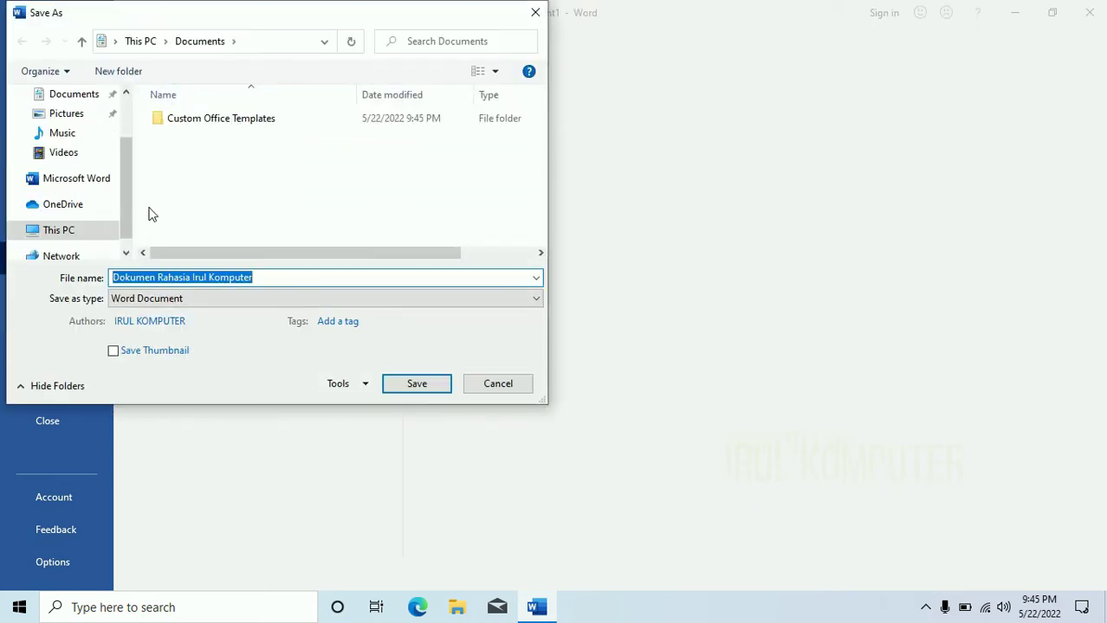
{"action": "scroll", "coordinate": [128, 203], "scroll_direction": "up", "scroll_amount": 2}
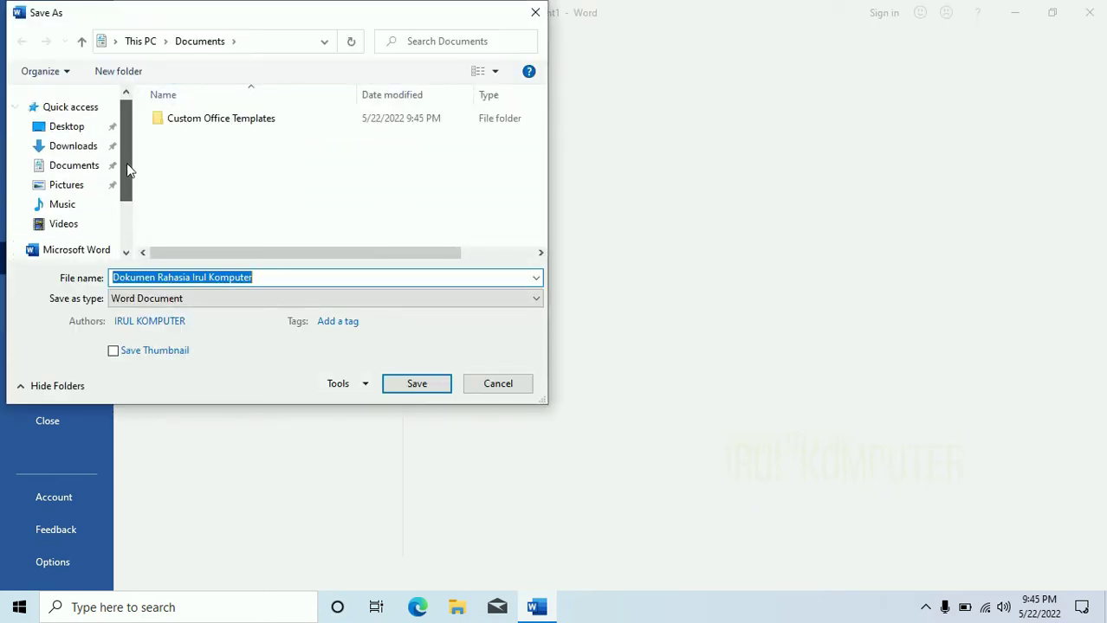
{"action": "left_click", "coordinate": [61, 171]}
{"action": "left_click", "coordinate": [223, 285]}
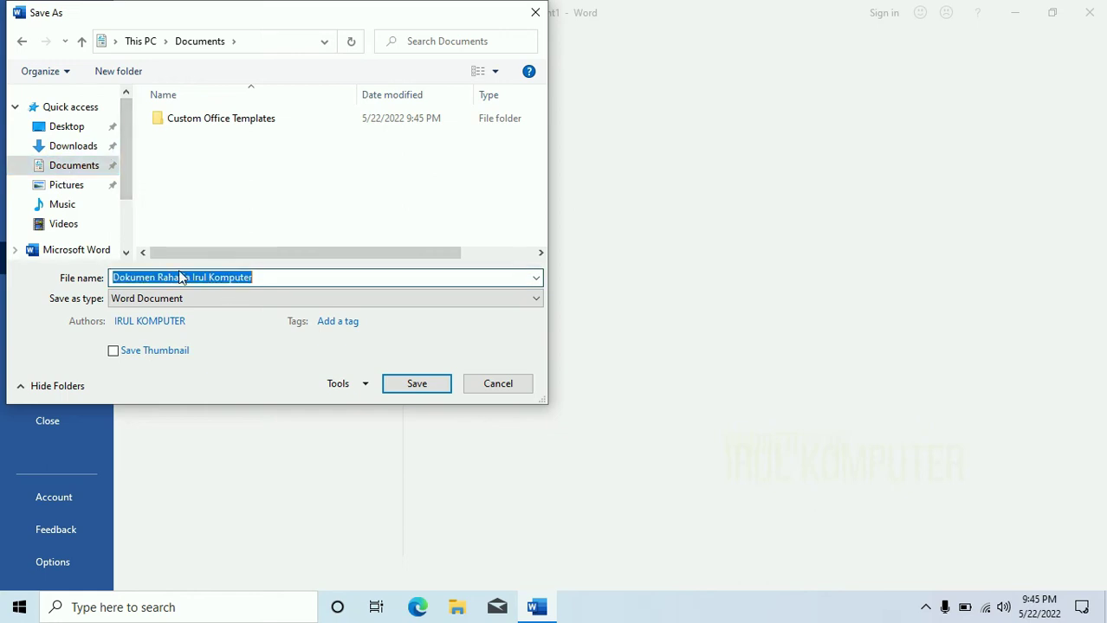
{"action": "left_click", "coordinate": [433, 381]}
{"action": "left_click", "coordinate": [518, 420]}
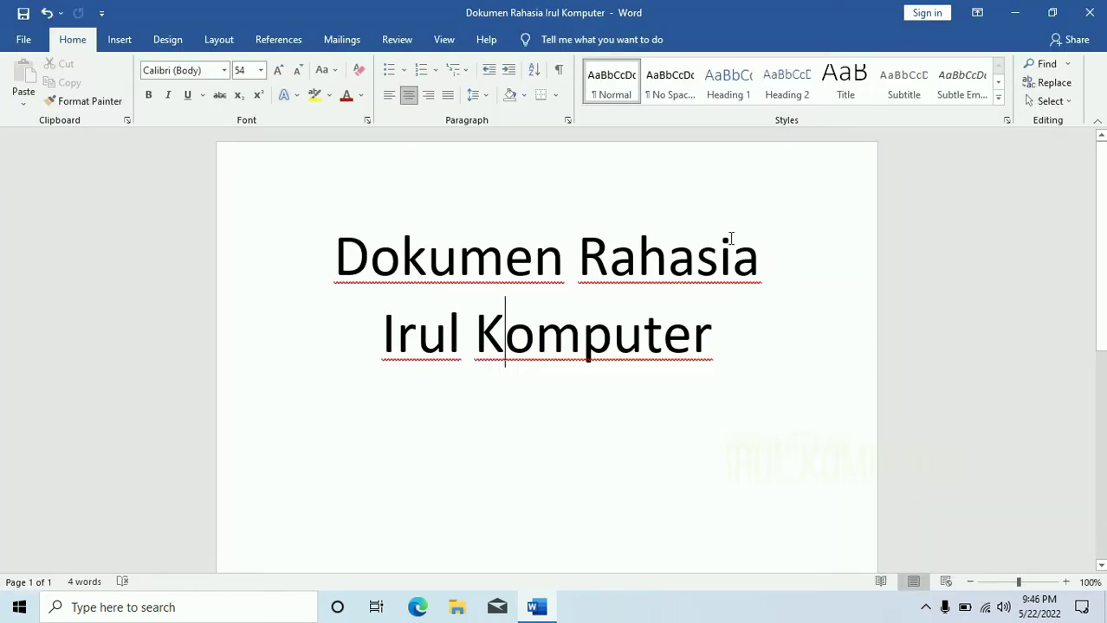
{"action": "left_click", "coordinate": [1093, 16]}
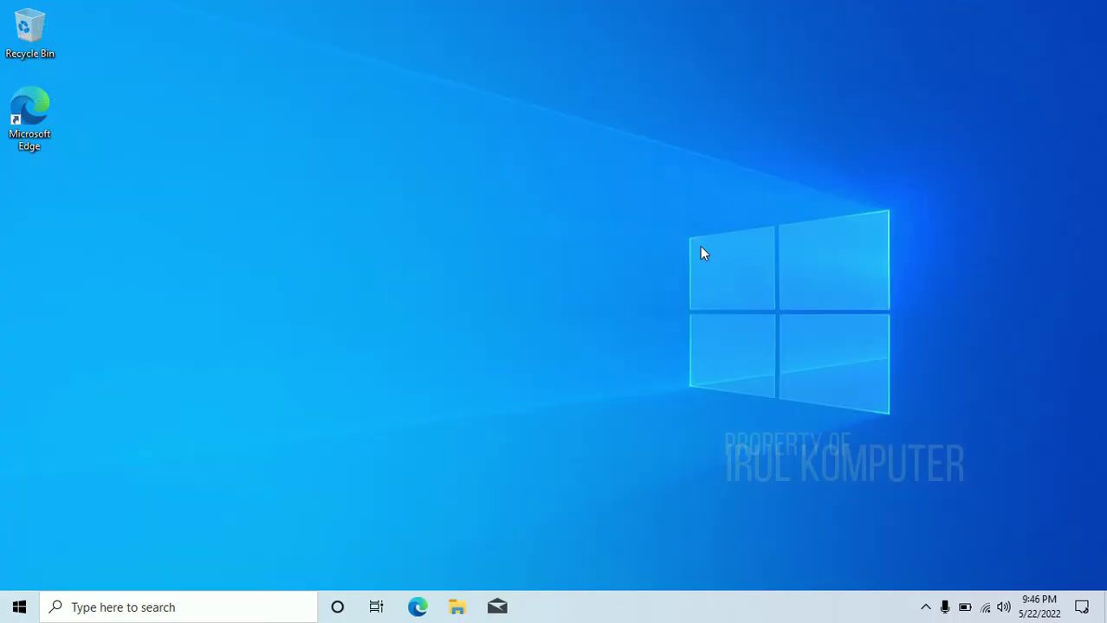
- Open the Documents folder in File Explorer and check for the saved Word document
{"action": "left_click", "coordinate": [456, 607]}
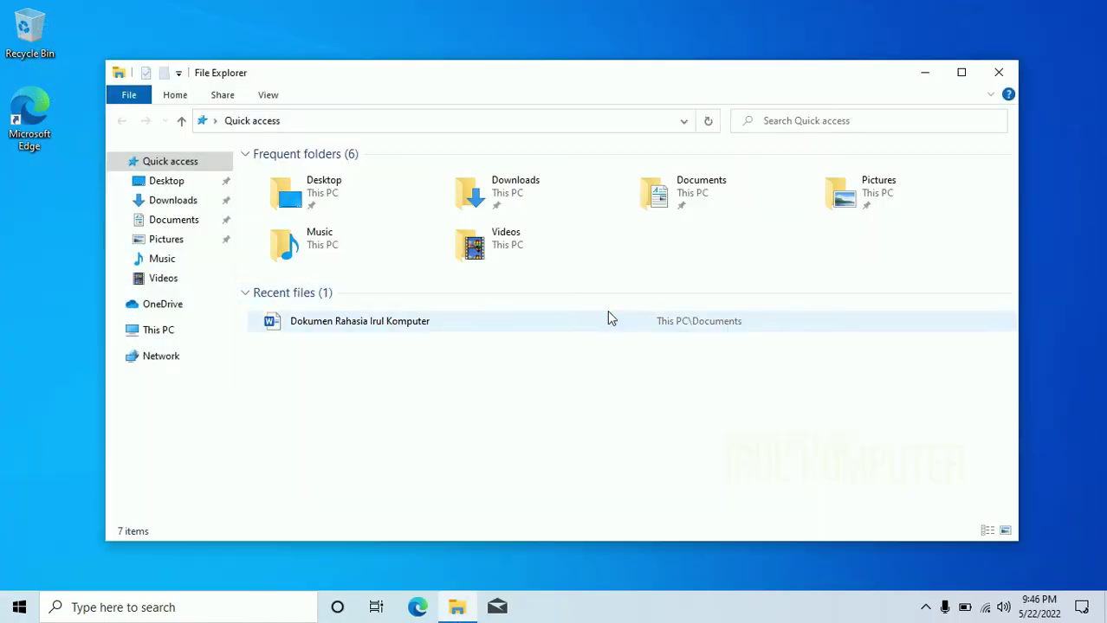
{"action": "left_click", "coordinate": [170, 223]}
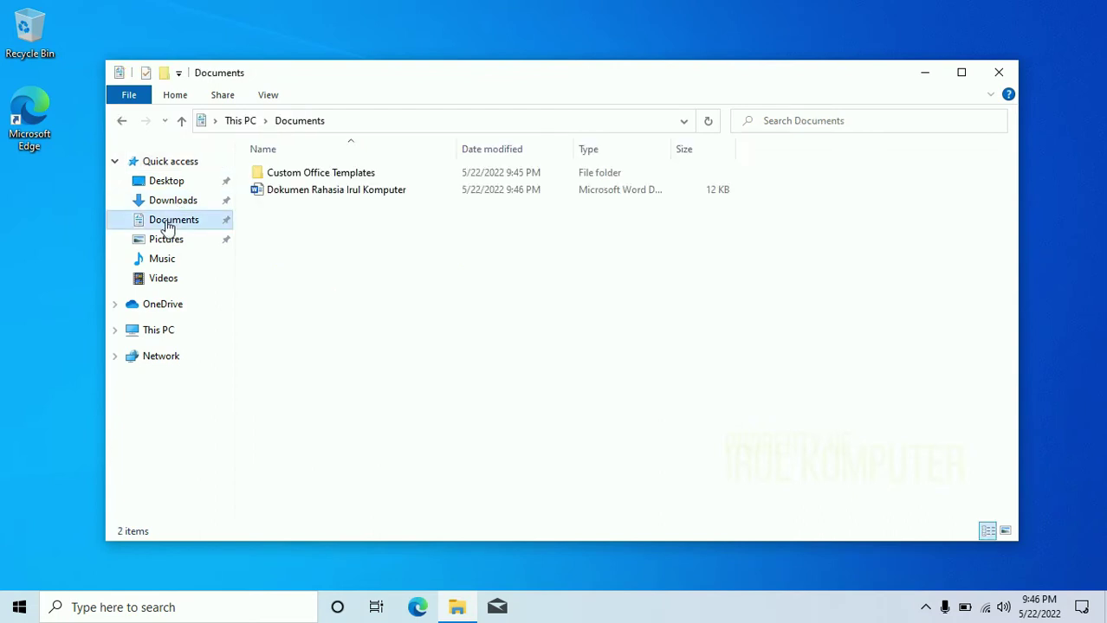
{"action": "left_click", "coordinate": [303, 193]}
{"action": "left_click", "coordinate": [294, 274]}
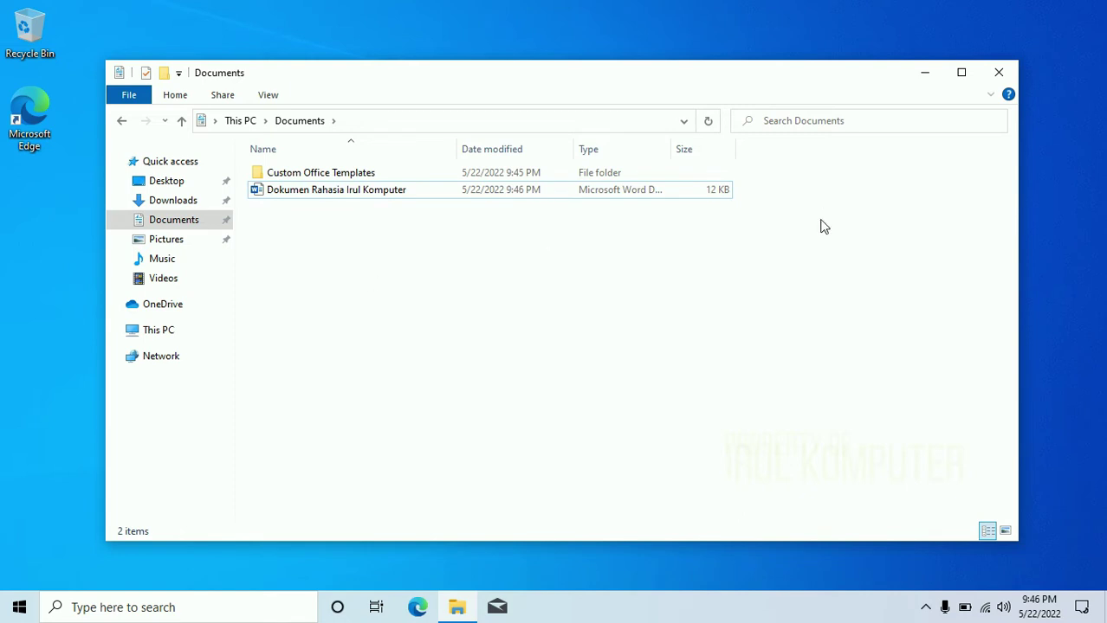
- Close File Explorer and restart the computer without installing updates
{"action": "left_click", "coordinate": [998, 72]}
{"action": "key", "text": "alt+F4"}
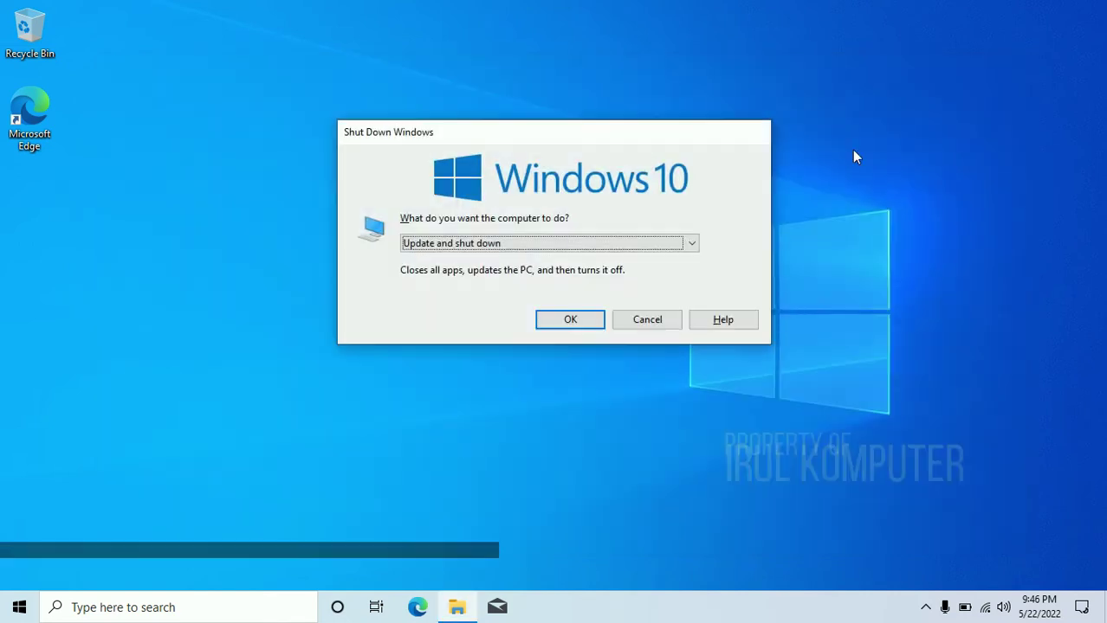
{"action": "left_click", "coordinate": [692, 244]}
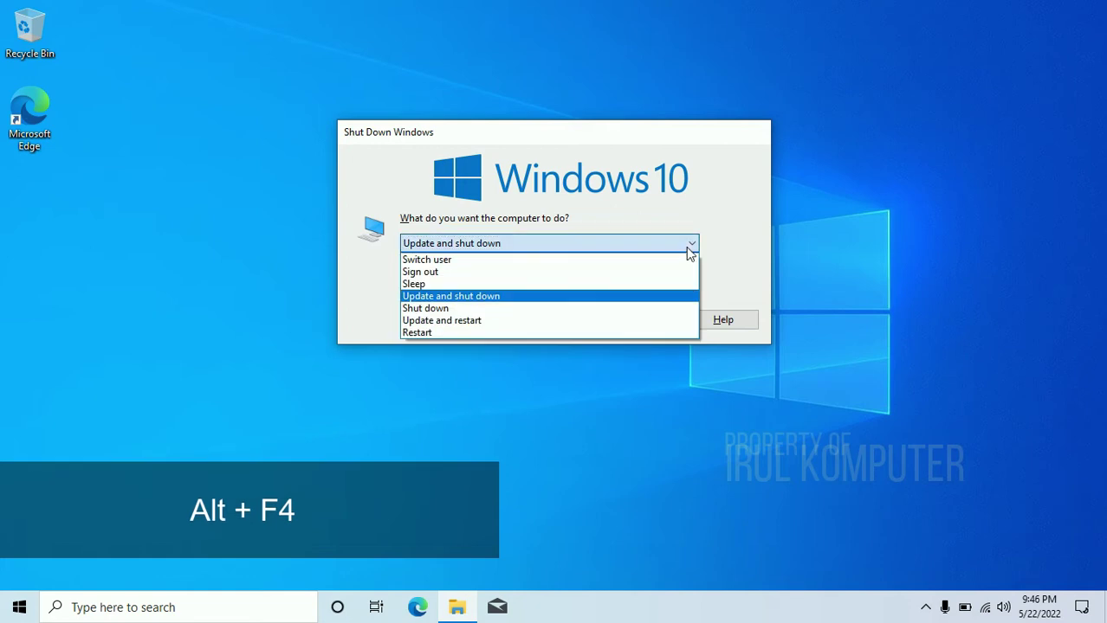
{"action": "left_click", "coordinate": [562, 332]}
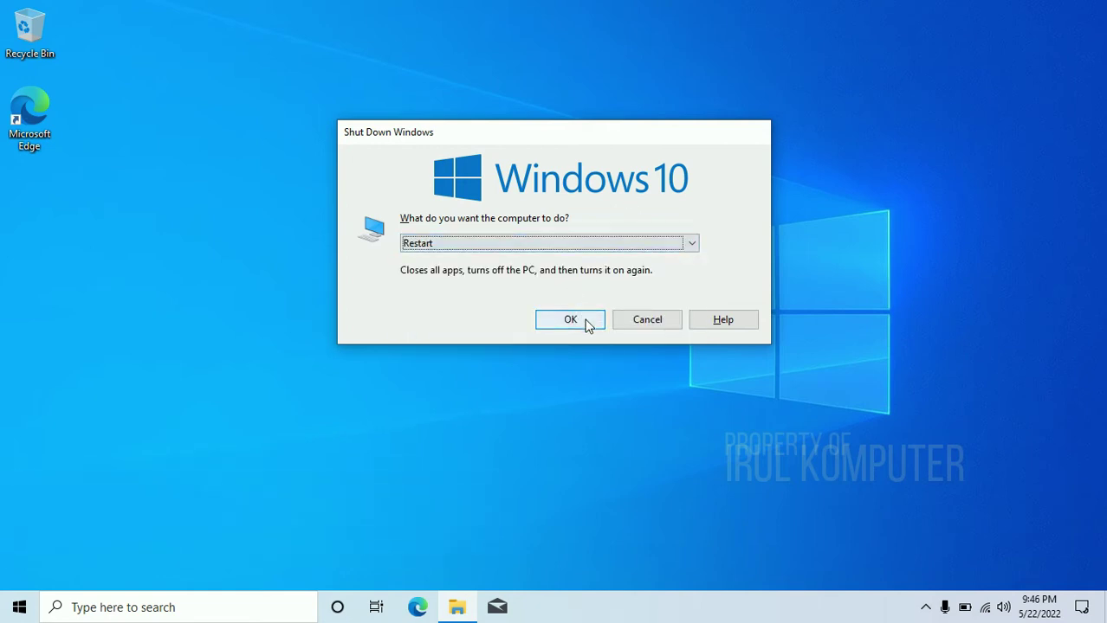
{"action": "left_click", "coordinate": [585, 323]}
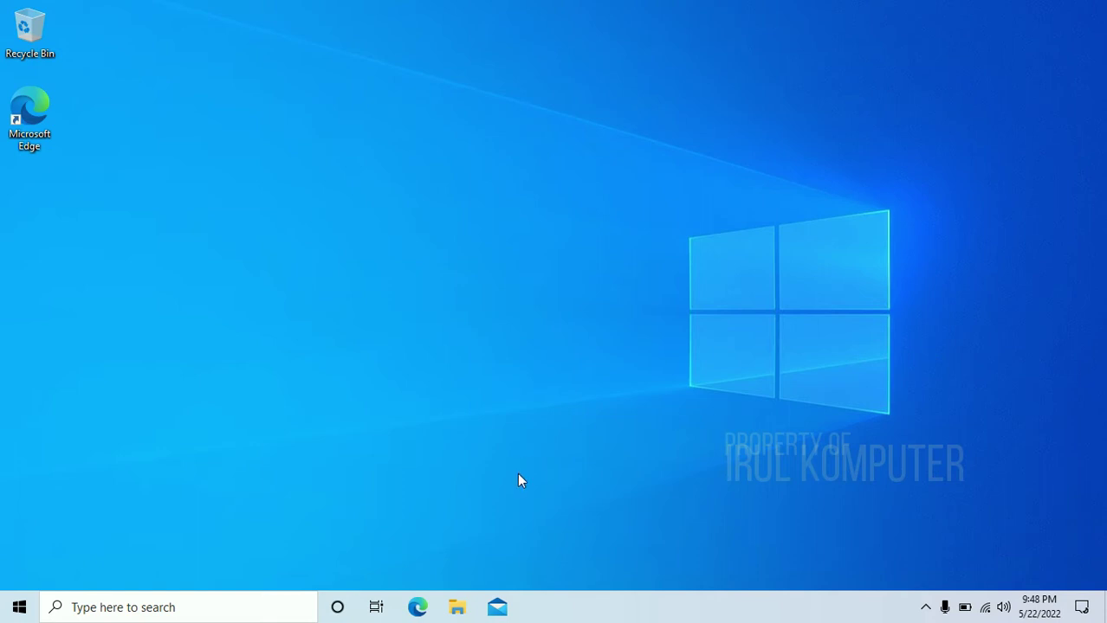
- Check the Documents folder for the saved Word file following the restart, and close File Explorer
{"action": "left_click", "coordinate": [457, 608]}
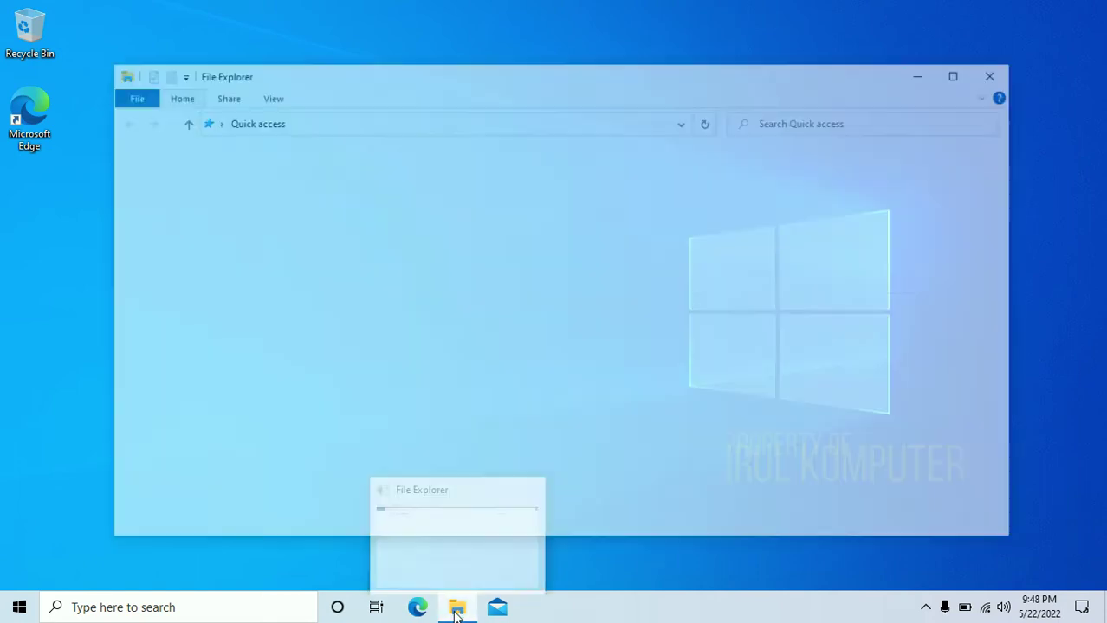
{"action": "left_click", "coordinate": [163, 223]}
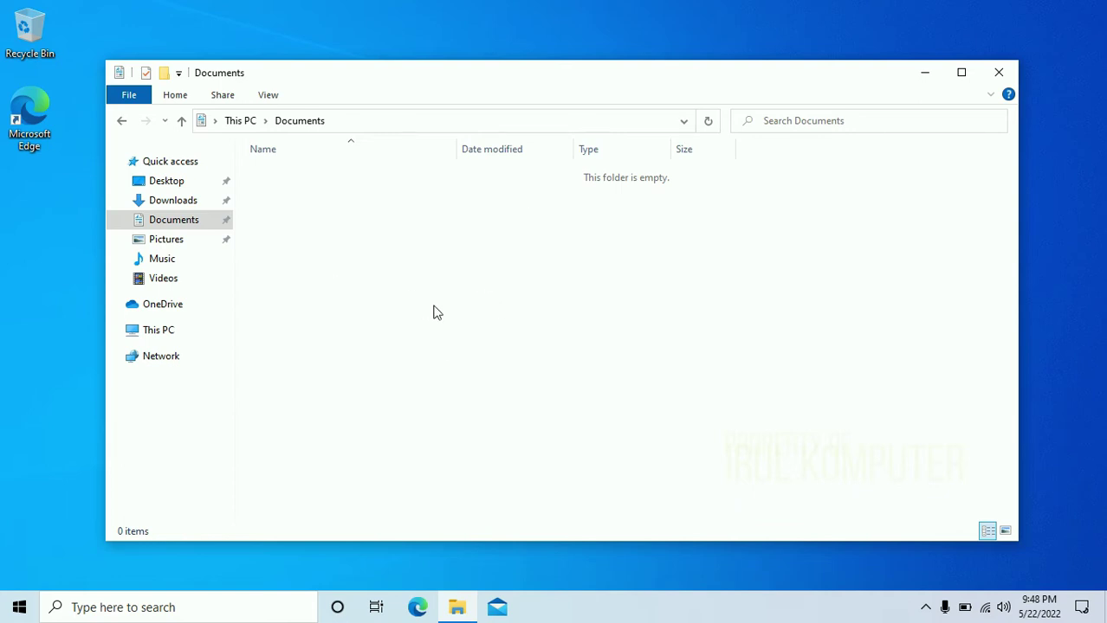
{"action": "left_click", "coordinate": [998, 72]}
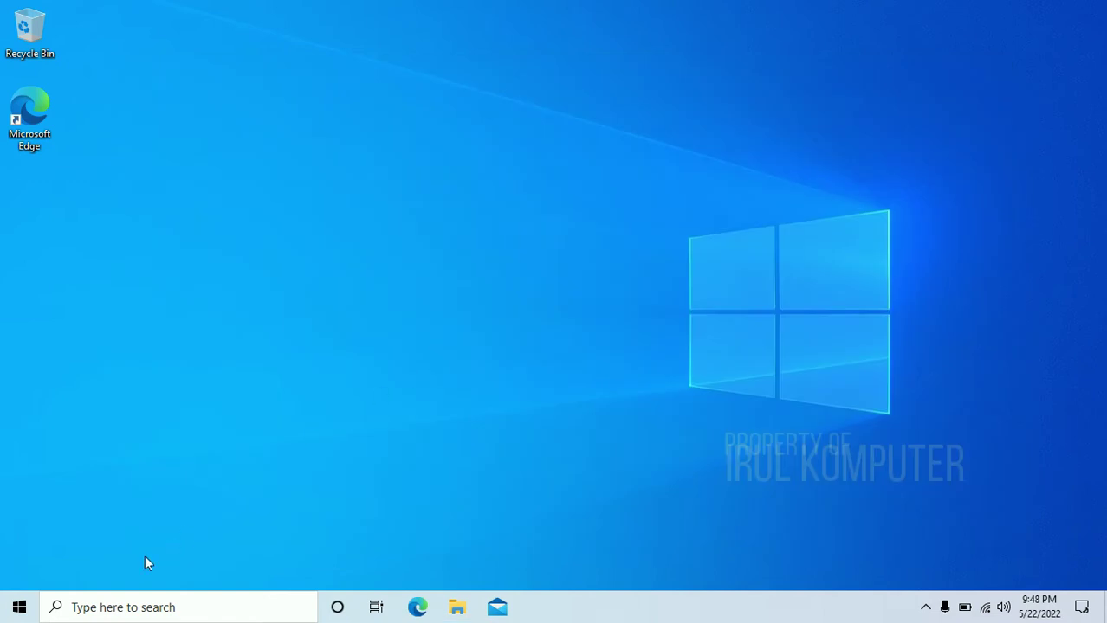
{"action": "right_click", "coordinate": [19, 614]}
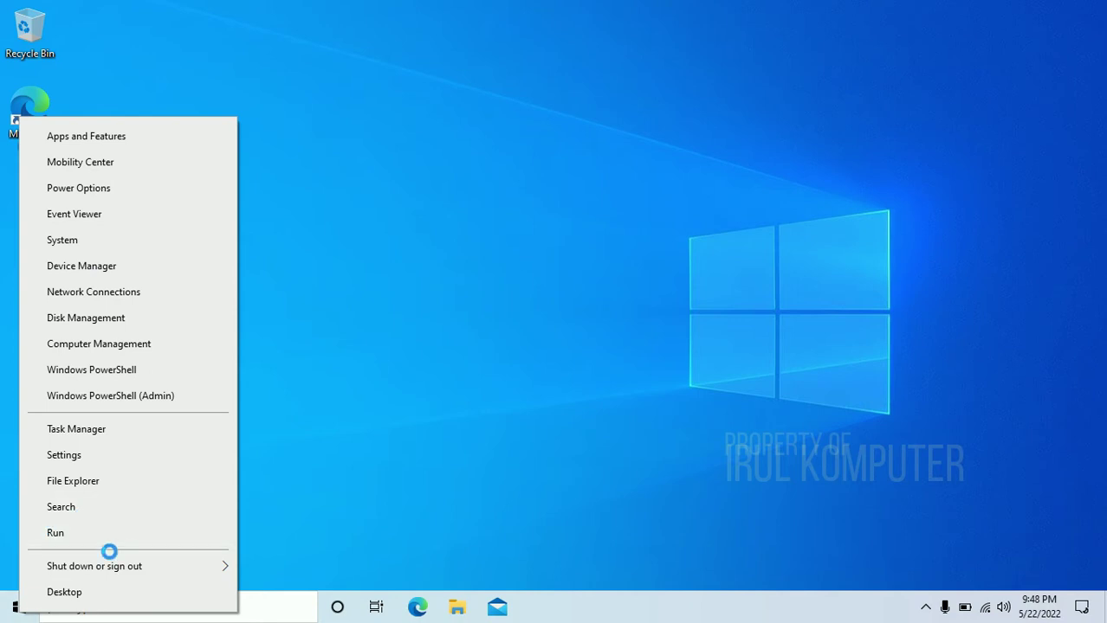
{"action": "left_click", "coordinate": [338, 474]}
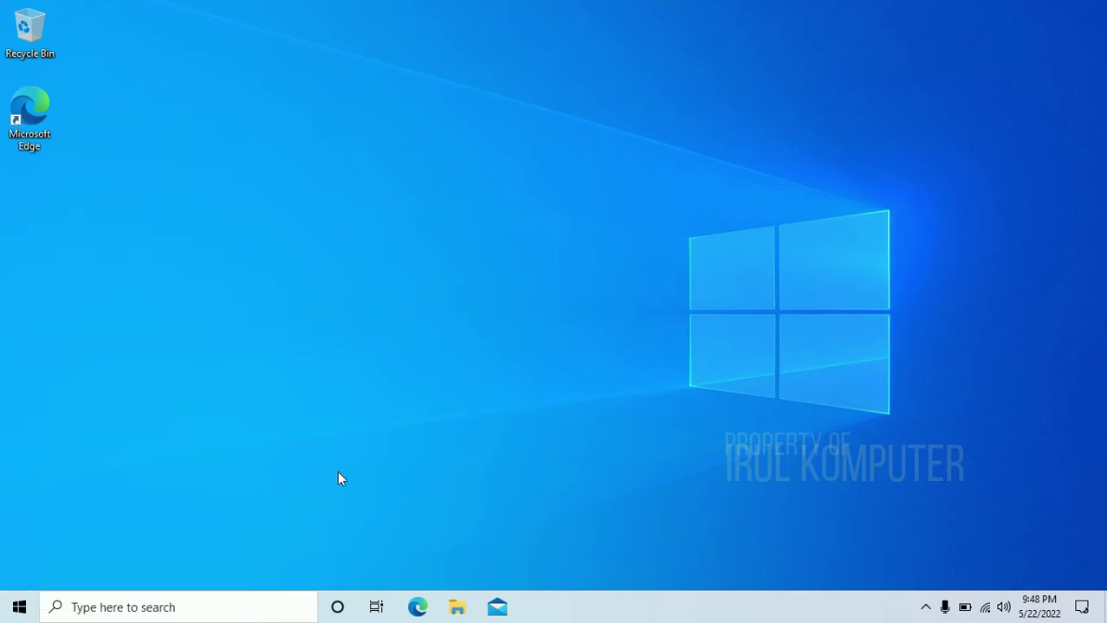
- Launch the Registry Editor with the regedit command and maximize its window
{"action": "key", "text": "super+r"}
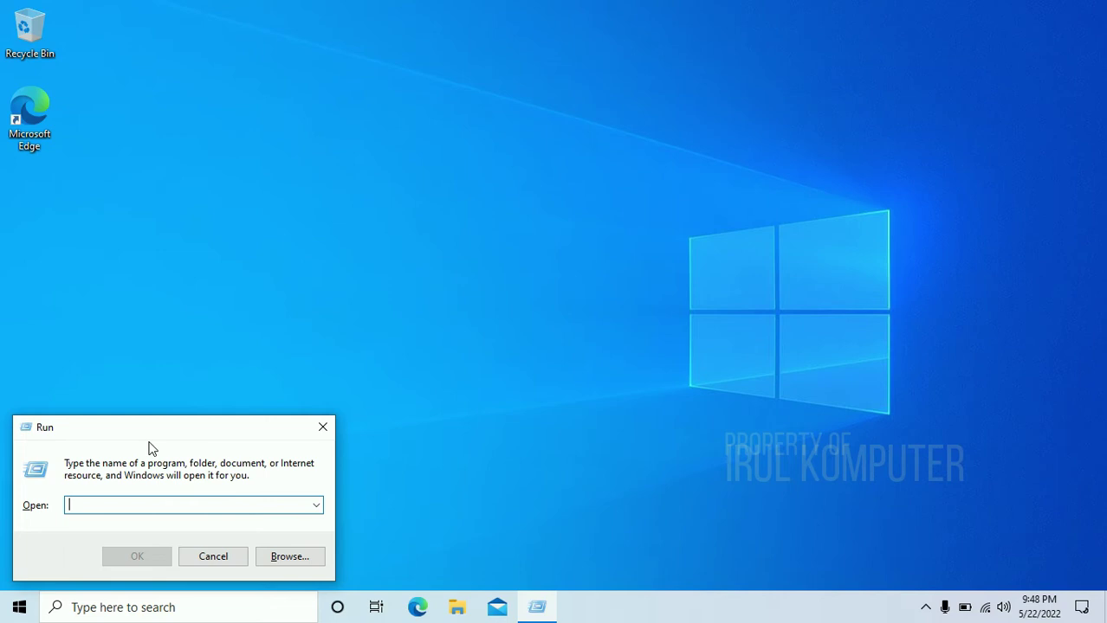
{"action": "type", "text": "egedit"}
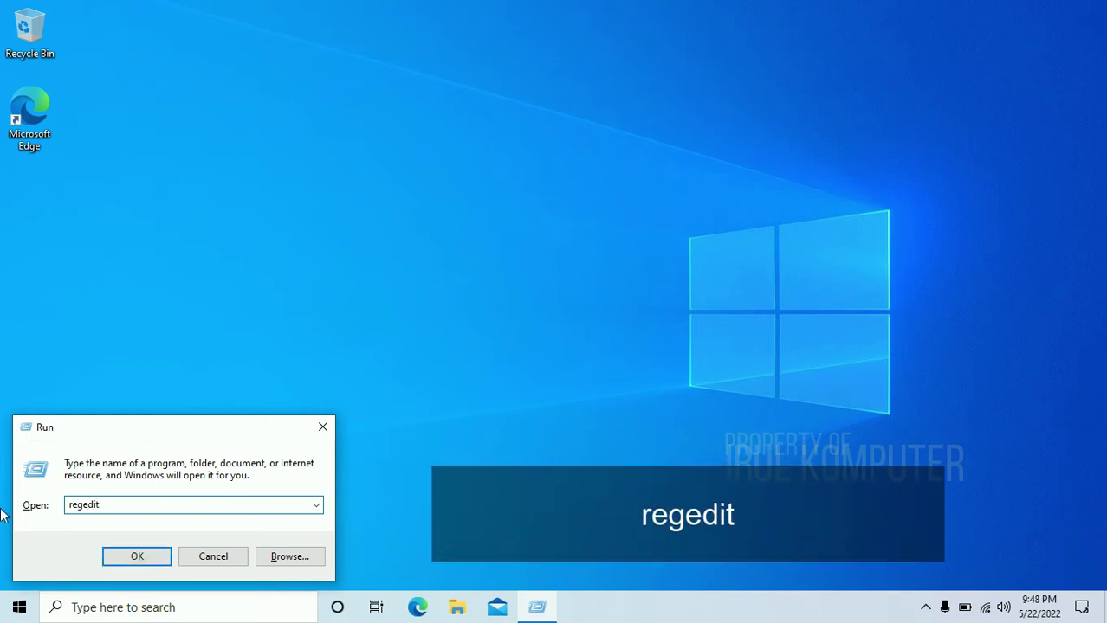
{"action": "left_click", "coordinate": [144, 560]}
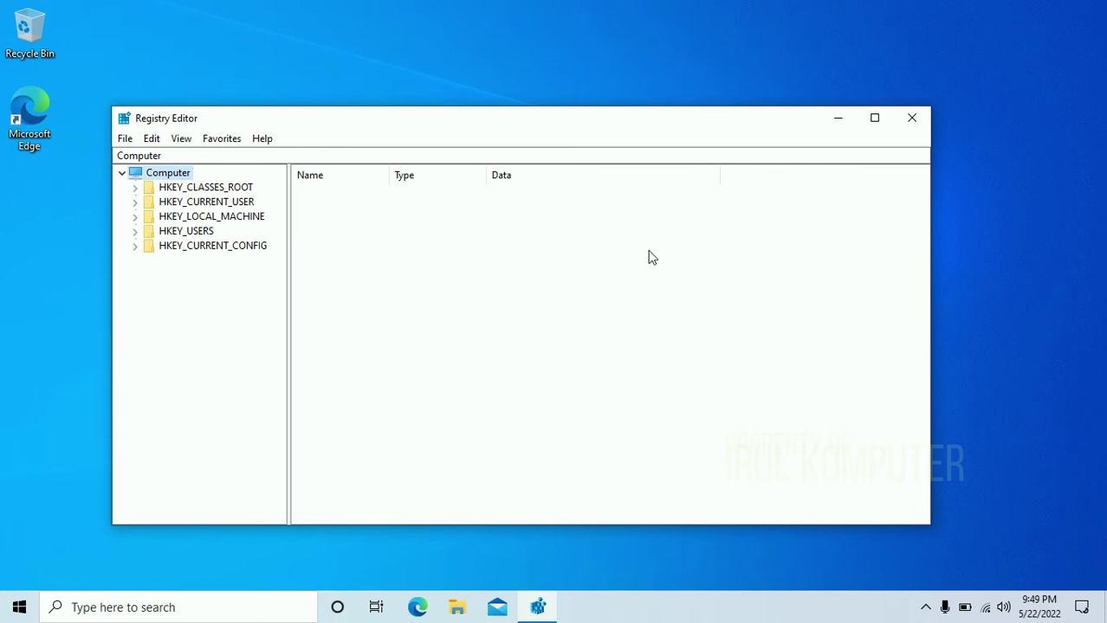
{"action": "left_click", "coordinate": [877, 119]}
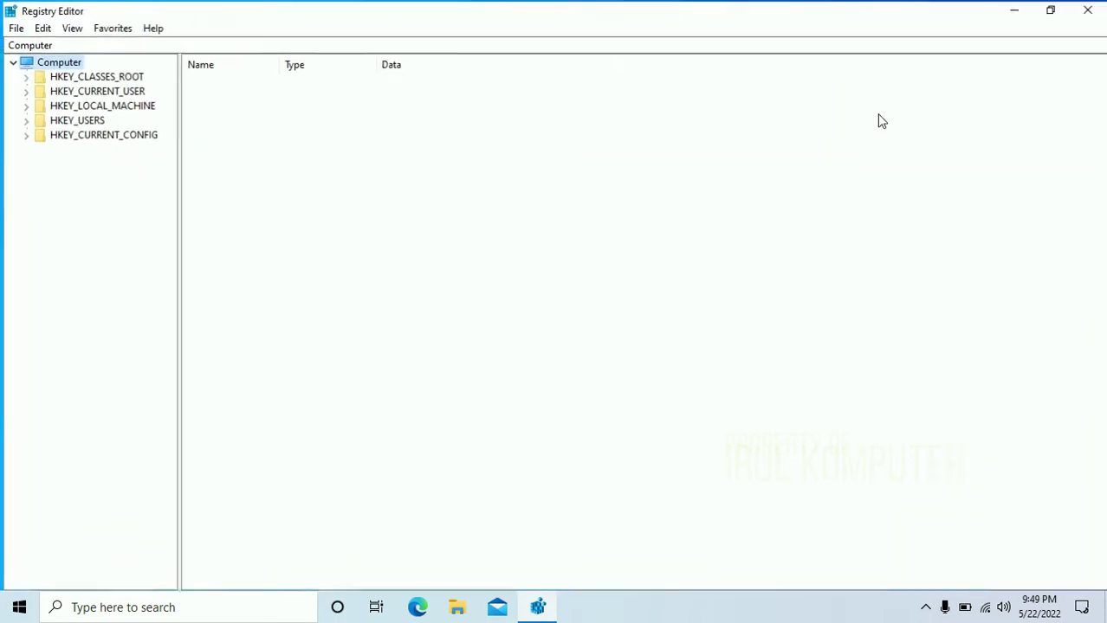
- Widen the key tree and expand HKEY_LOCAL_MACHINE\SOFTWARE\Microsoft
{"action": "left_click_drag", "start_coordinate": [177, 194], "coordinate": [309, 210]}
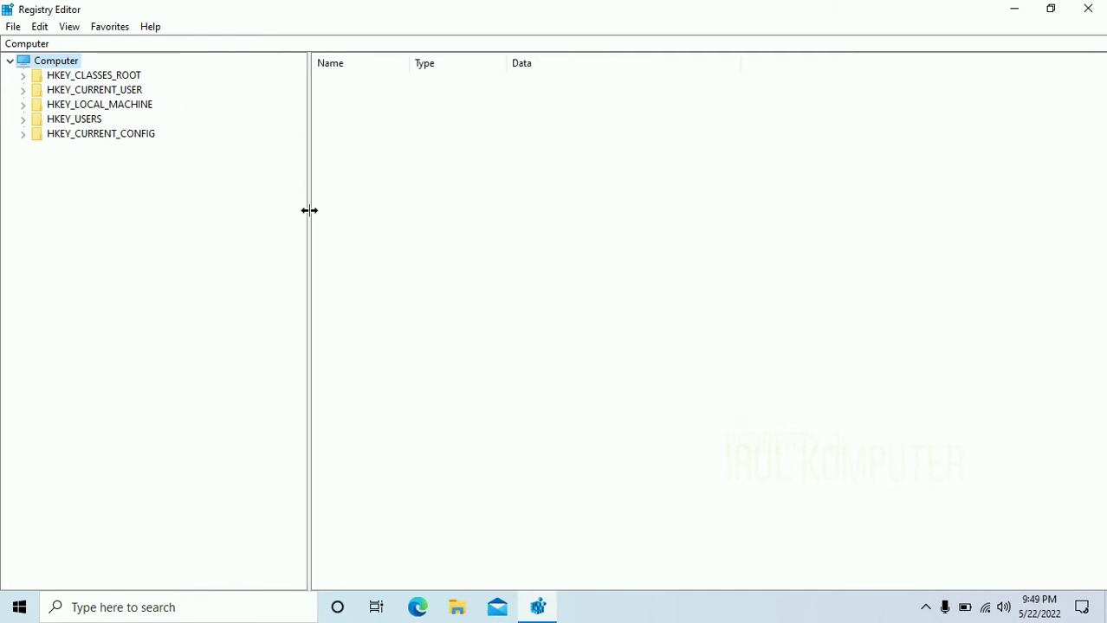
{"action": "left_click", "coordinate": [123, 105]}
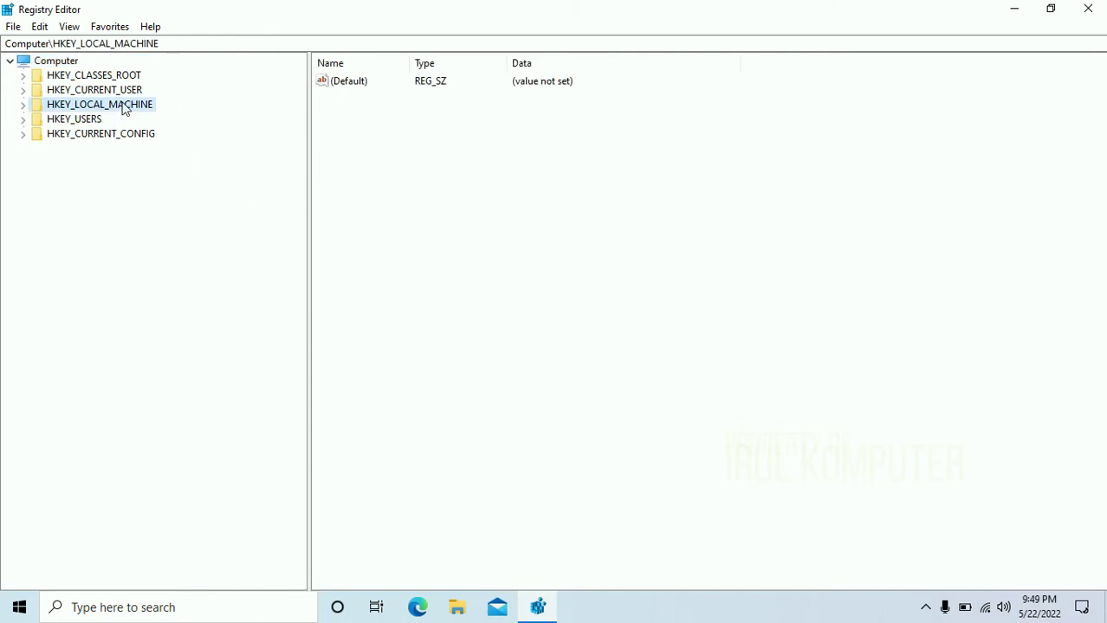
{"action": "left_click", "coordinate": [23, 104]}
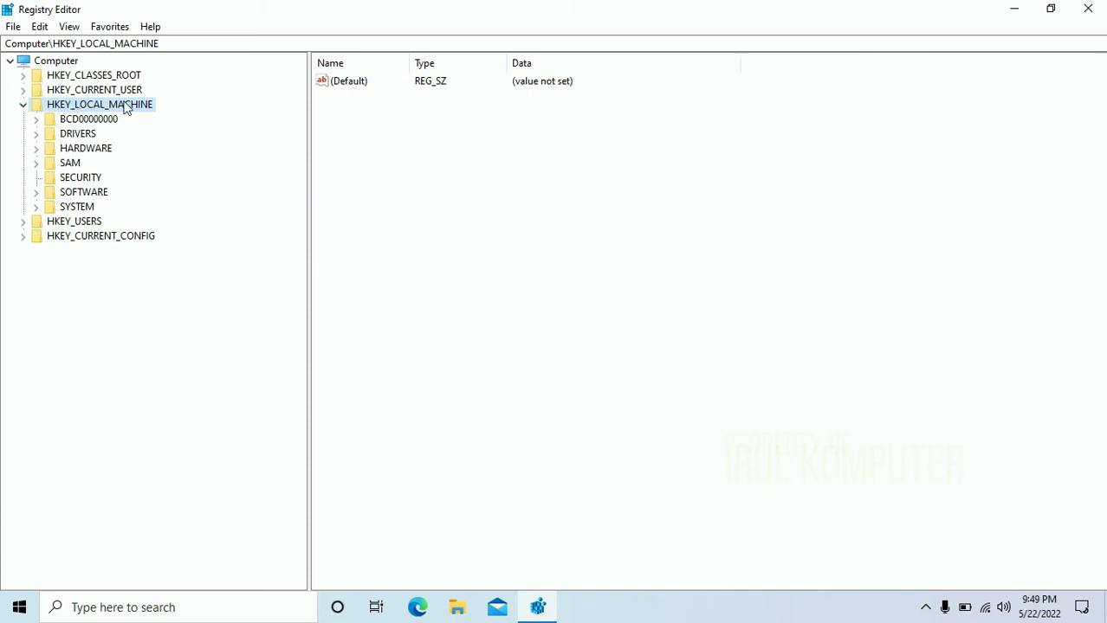
{"action": "double_click", "coordinate": [87, 194]}
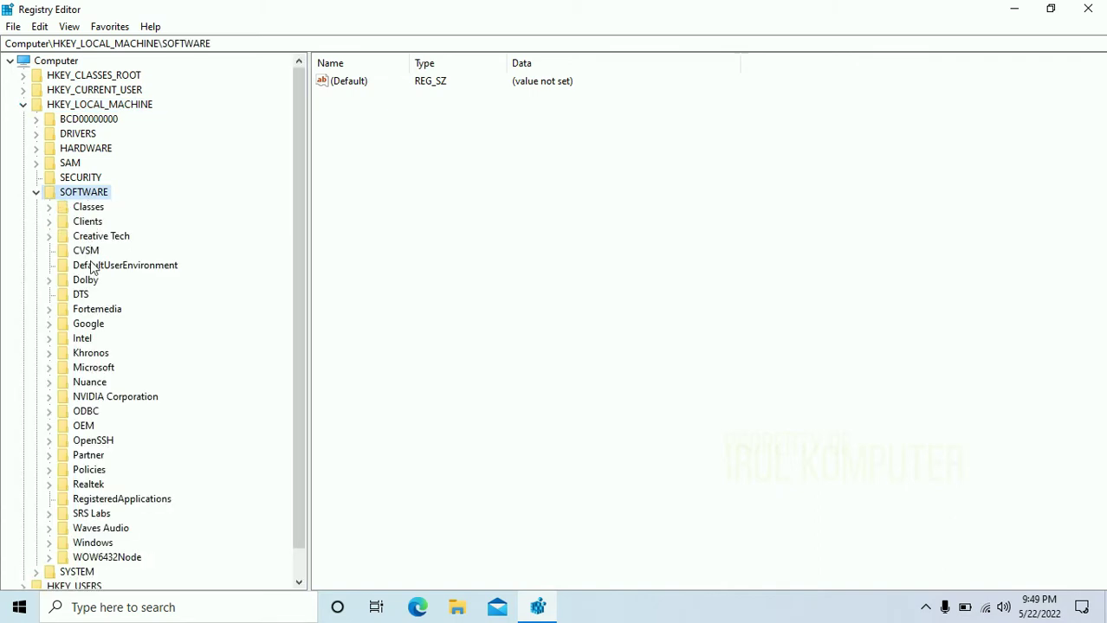
{"action": "scroll", "coordinate": [90, 266], "scroll_direction": "down", "scroll_amount": 1}
{"action": "left_click", "coordinate": [92, 340]}
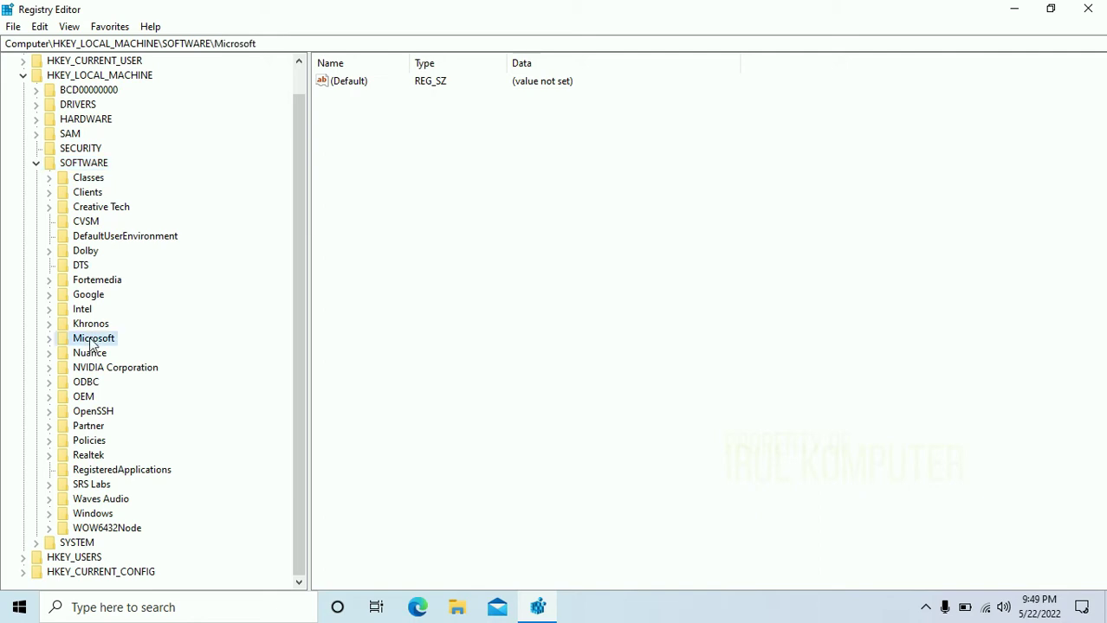
{"action": "double_click", "coordinate": [92, 341]}
- Find the Windows NT key under Microsoft and expand its CurrentVersion subkey
{"action": "scroll", "coordinate": [92, 342], "scroll_direction": "down", "scroll_amount": 16}
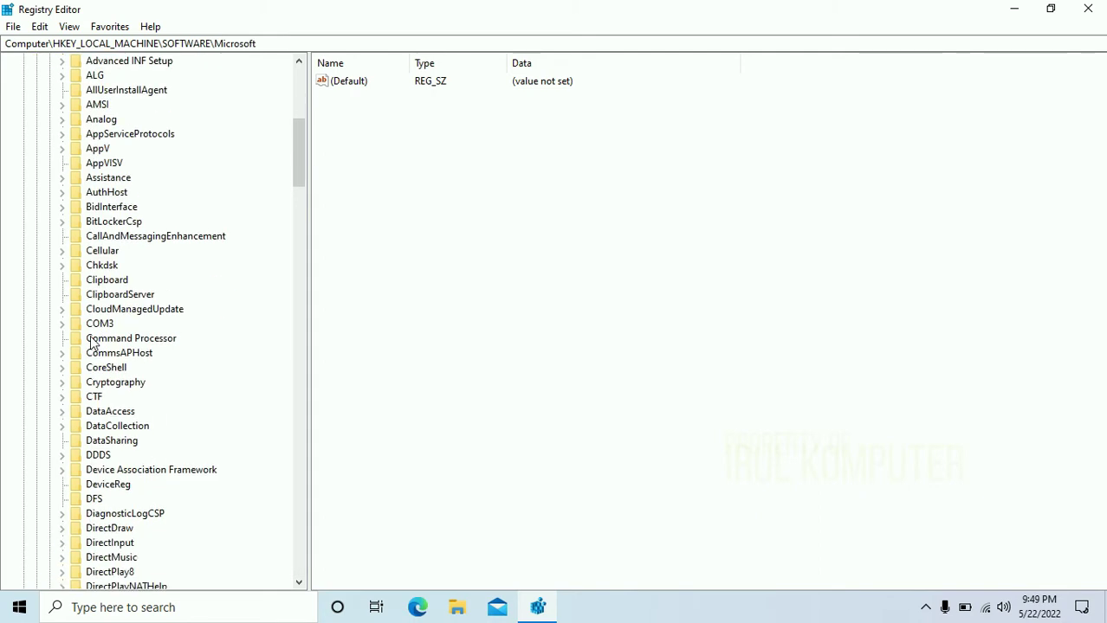
{"action": "scroll", "coordinate": [92, 341], "scroll_direction": "down", "scroll_amount": 16}
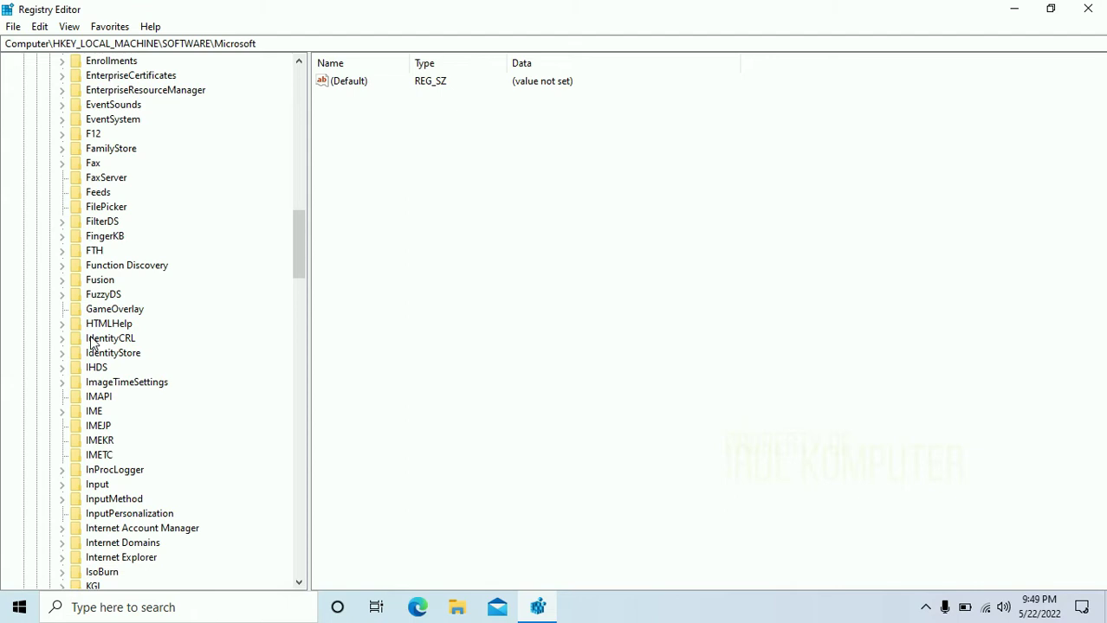
{"action": "scroll", "coordinate": [92, 342], "scroll_direction": "down", "scroll_amount": 16}
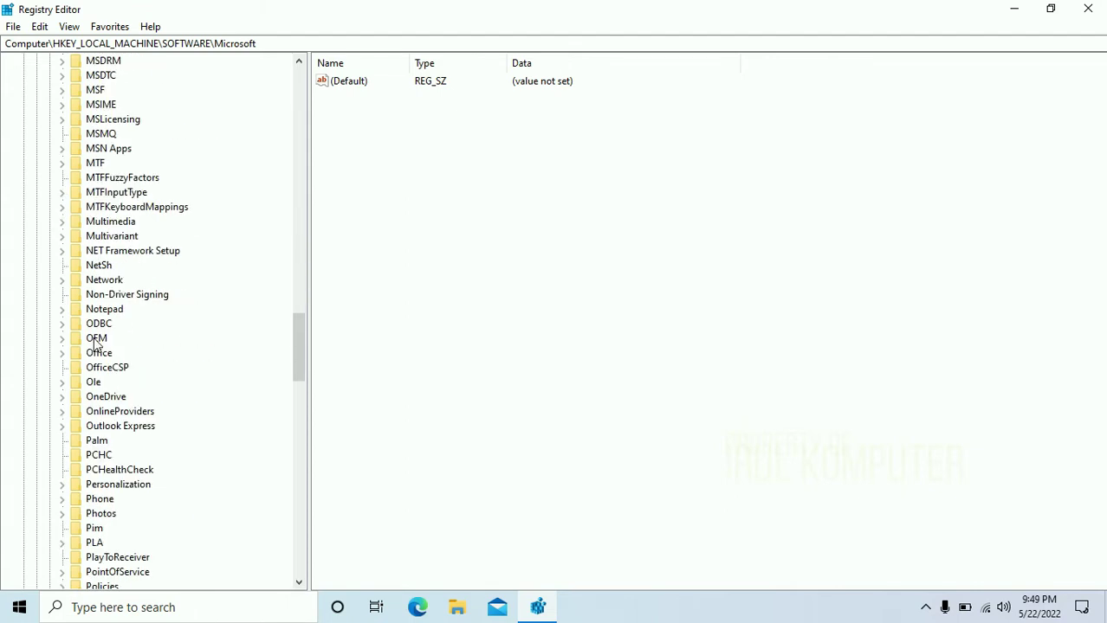
{"action": "scroll", "coordinate": [107, 345], "scroll_direction": "down", "scroll_amount": 4}
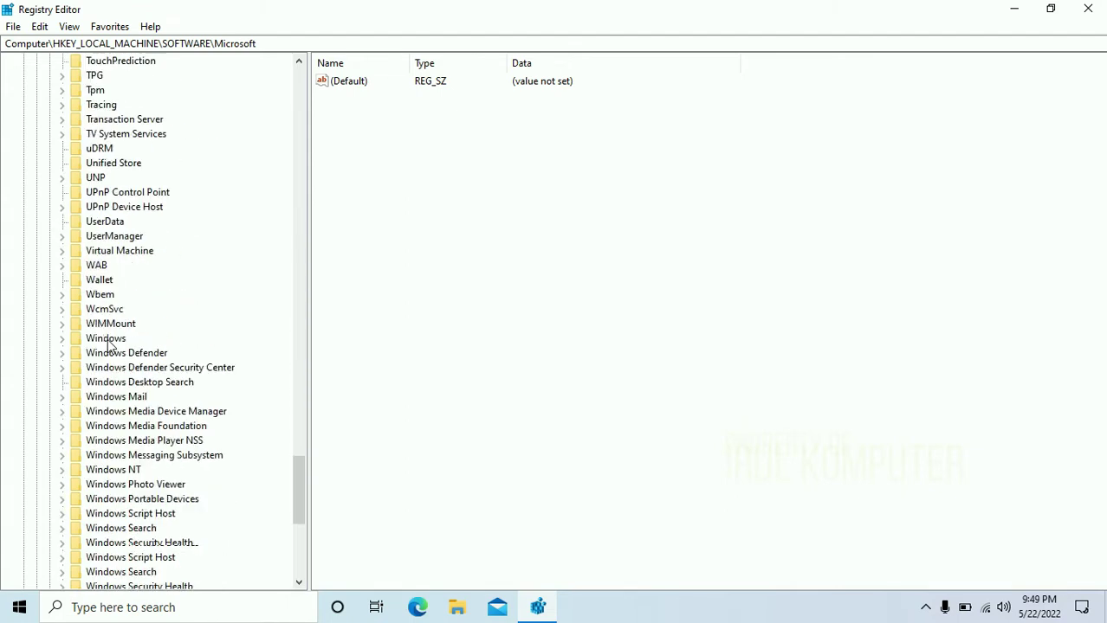
{"action": "left_click", "coordinate": [123, 428]}
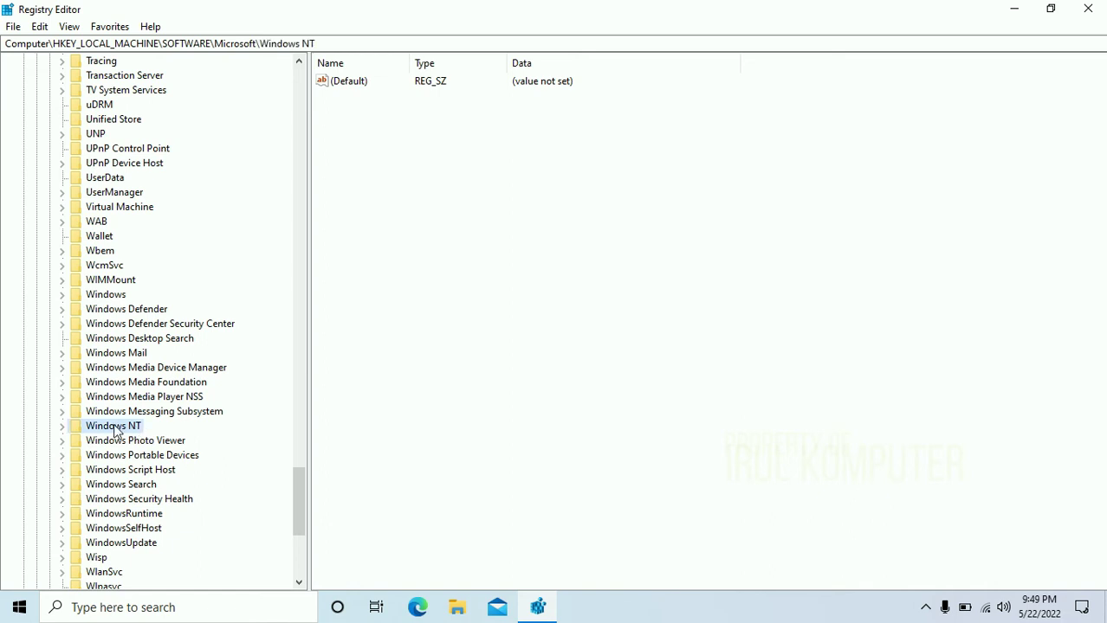
{"action": "left_click", "coordinate": [62, 427]}
{"action": "left_click", "coordinate": [63, 428]}
{"action": "double_click", "coordinate": [110, 428]}
{"action": "left_click", "coordinate": [118, 444]}
{"action": "double_click", "coordinate": [118, 442]}
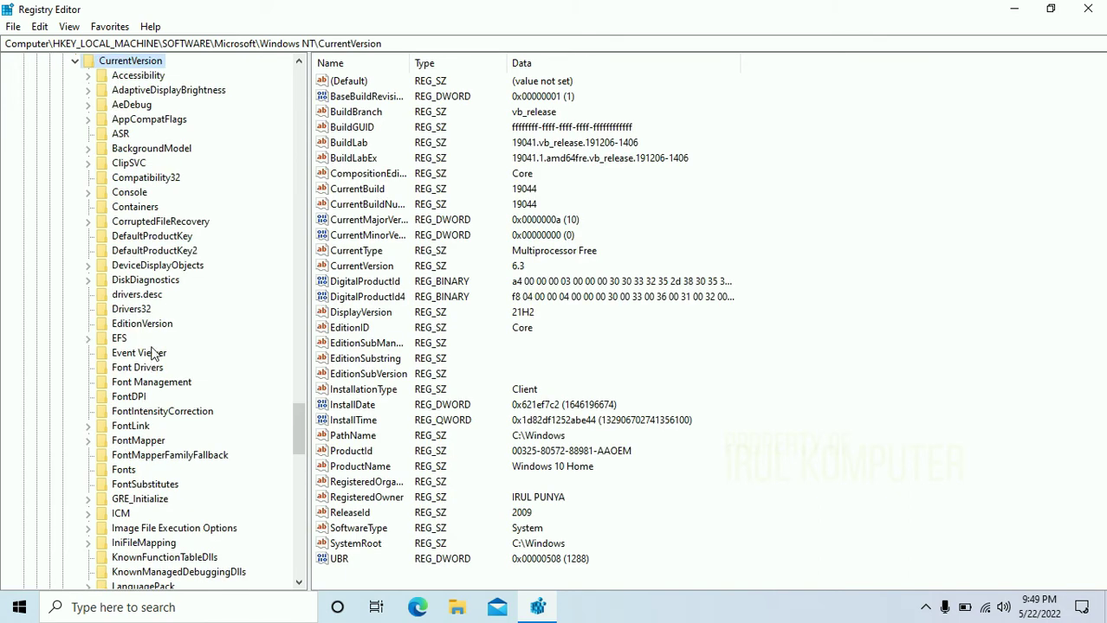
- Locate the ProfileList key under CurrentVersion and expand its subkeys
{"action": "scroll", "coordinate": [154, 351], "scroll_direction": "down", "scroll_amount": 8}
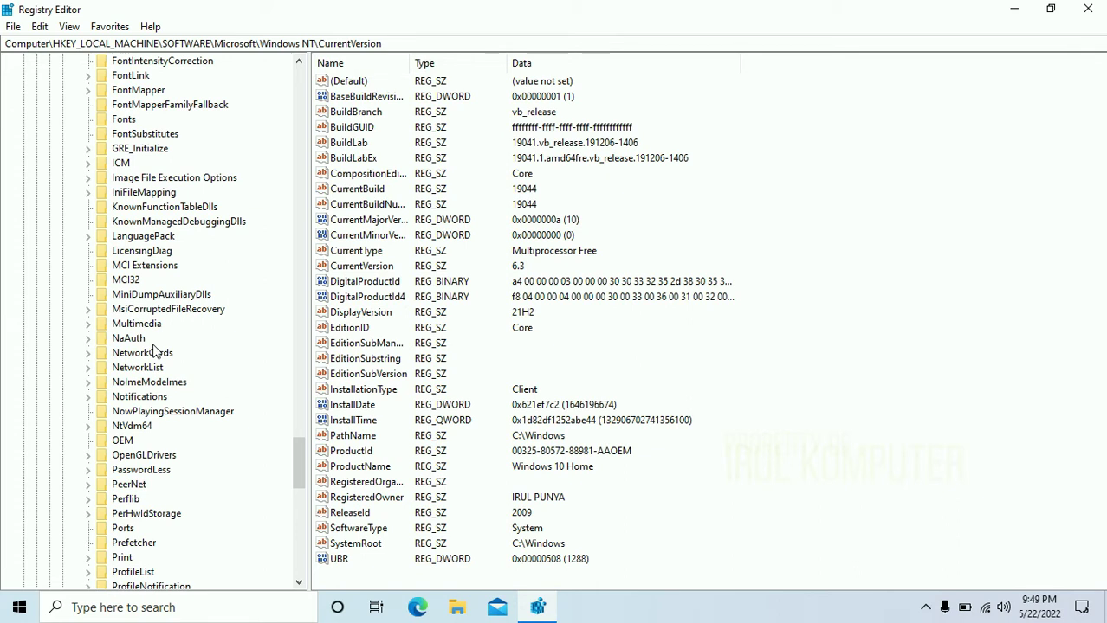
{"action": "scroll", "coordinate": [154, 350], "scroll_direction": "down", "scroll_amount": 2}
{"action": "scroll", "coordinate": [156, 353], "scroll_direction": "down", "scroll_amount": 2}
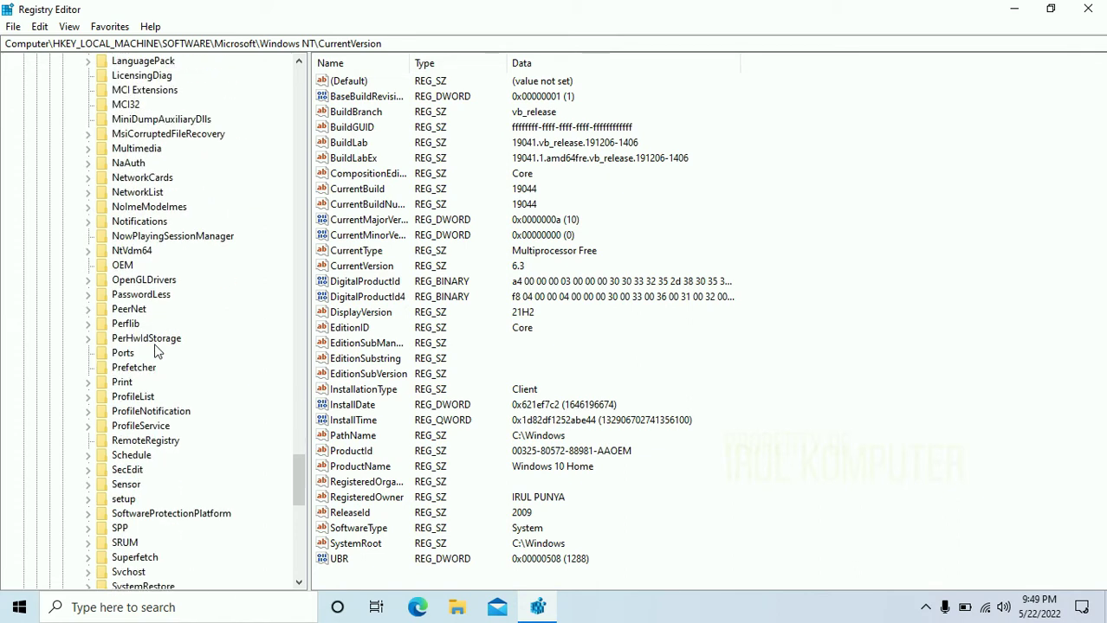
{"action": "left_click", "coordinate": [121, 398]}
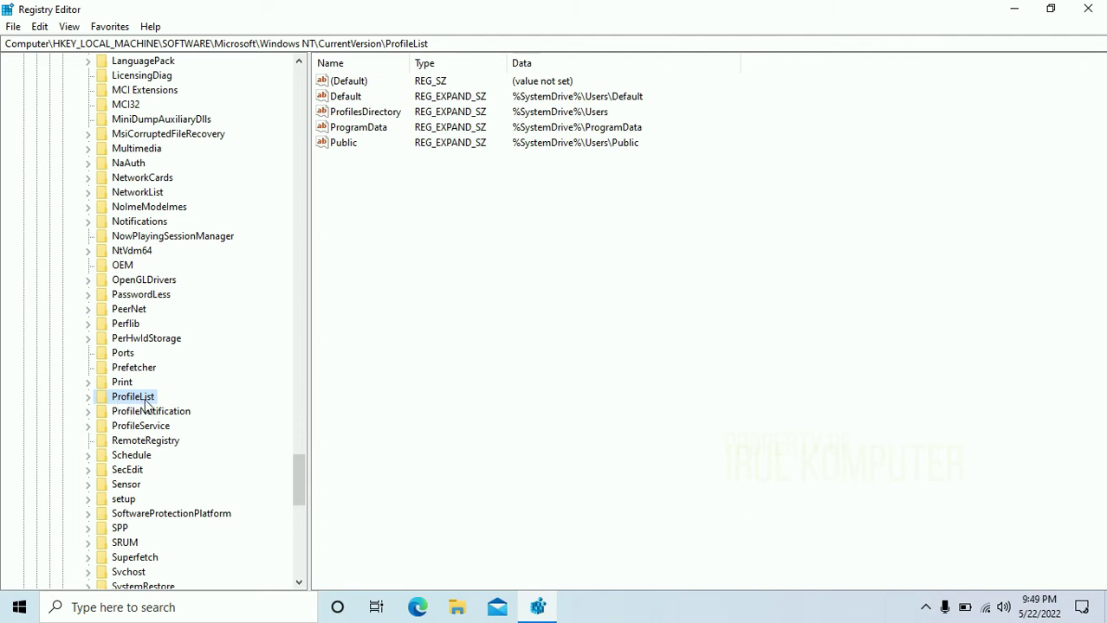
{"action": "double_click", "coordinate": [127, 402]}
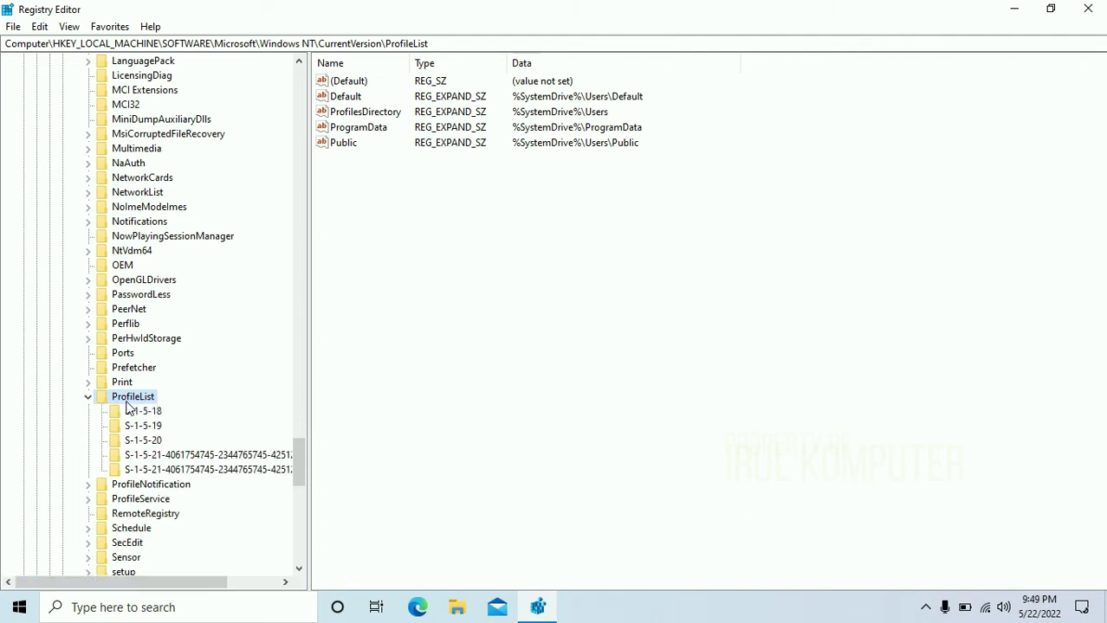
- Widen the key tree to show full names and inspect the values of both S-1-5-21 profile keys, with and without .bak
{"action": "left_click_drag", "start_coordinate": [309, 383], "coordinate": [465, 384]}
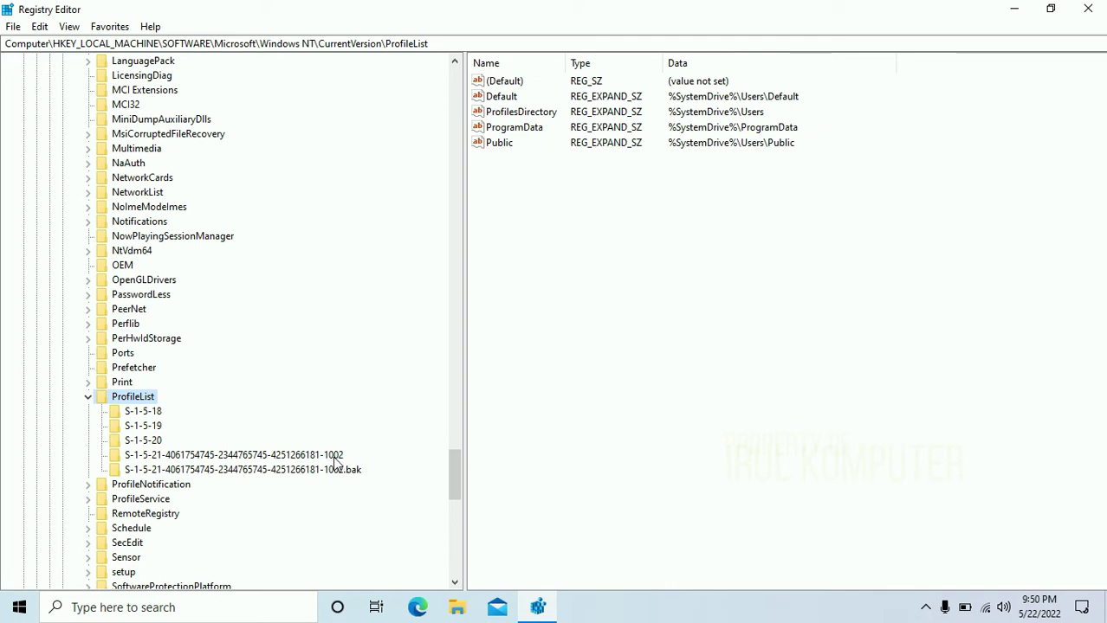
{"action": "left_click", "coordinate": [210, 457]}
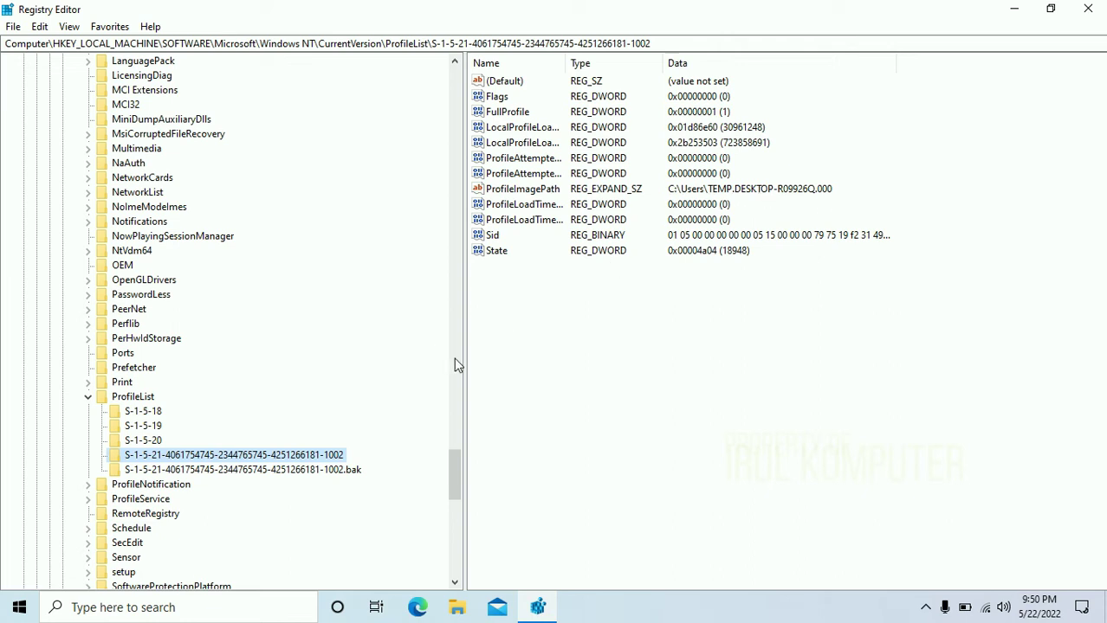
{"action": "left_click", "coordinate": [213, 471]}
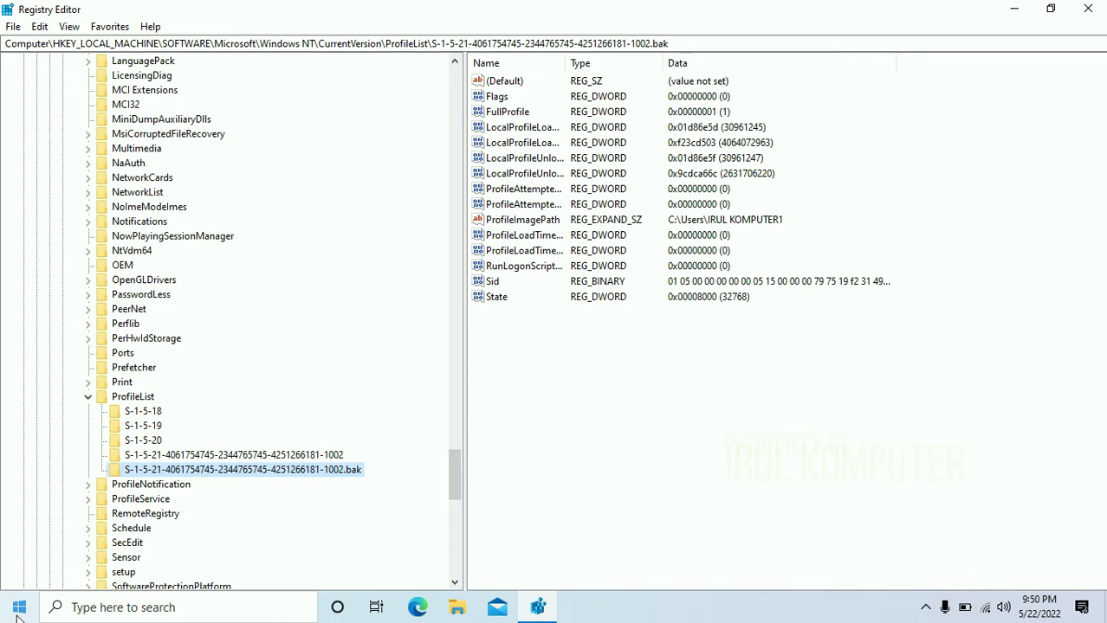
- Open a Command Prompt window with the cmd command from the Run dialog
{"action": "key", "text": "super+r"}
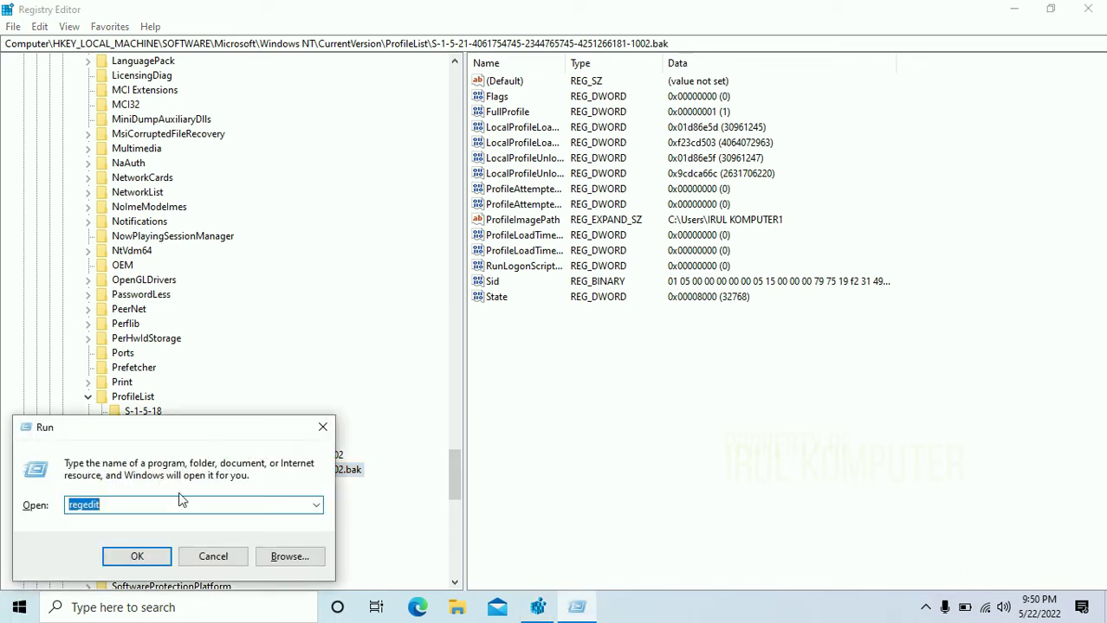
{"action": "type", "text": "cmd"}
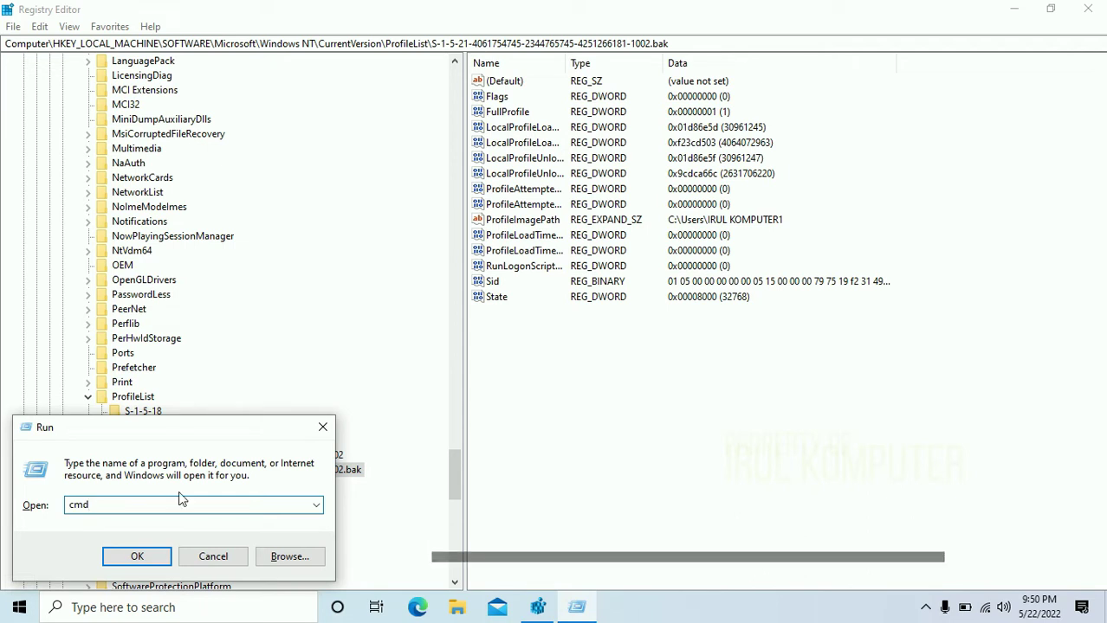
{"action": "right_click", "coordinate": [19, 608]}
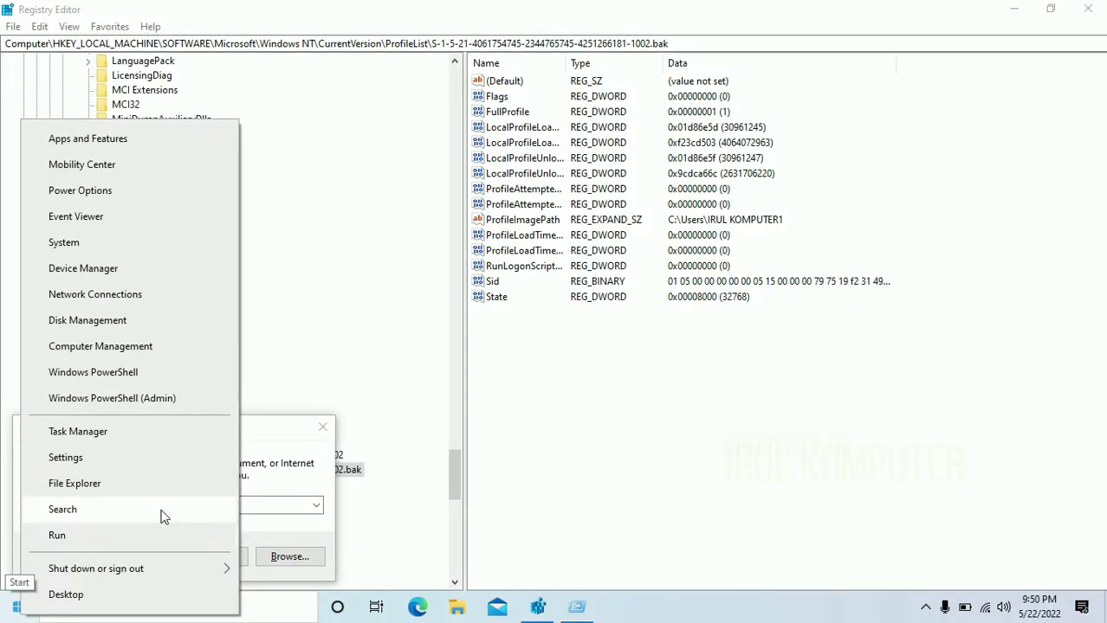
{"action": "left_click", "coordinate": [271, 444]}
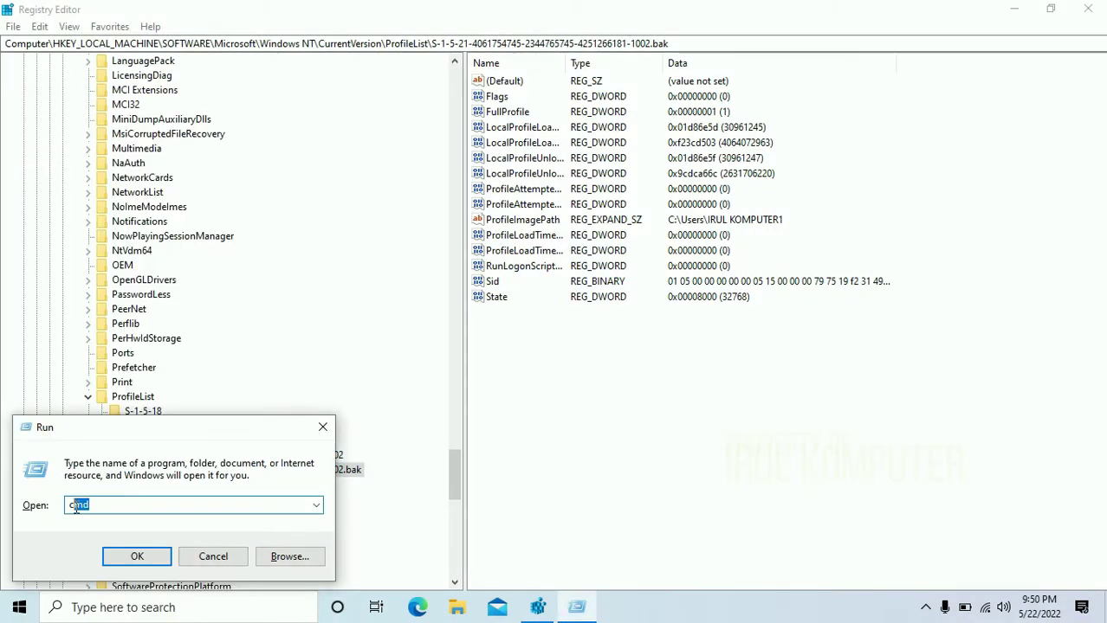
{"action": "key", "text": "Return"}
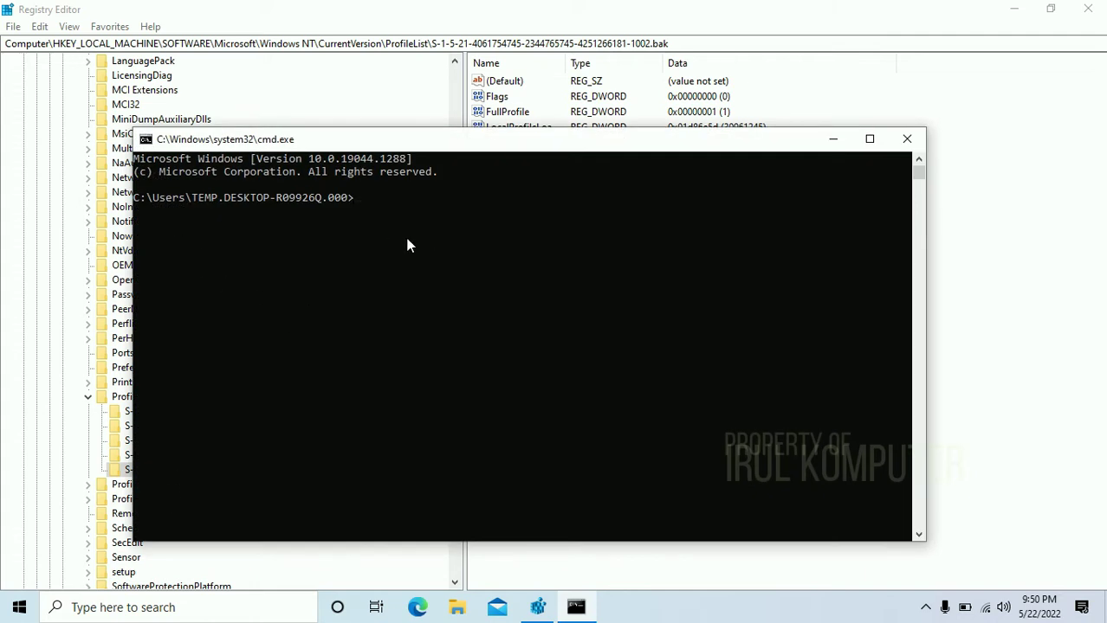
- Run whoami and compare the reported account name with the user folder in the prompt path
{"action": "type", "text": "whoami"}
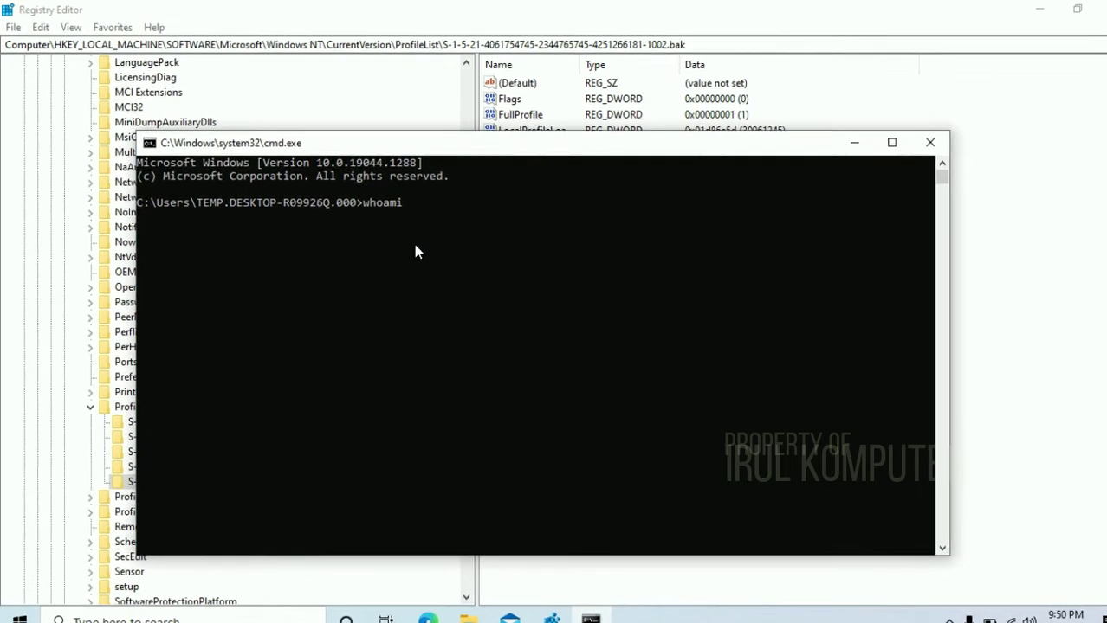
{"action": "key", "text": "Return"}
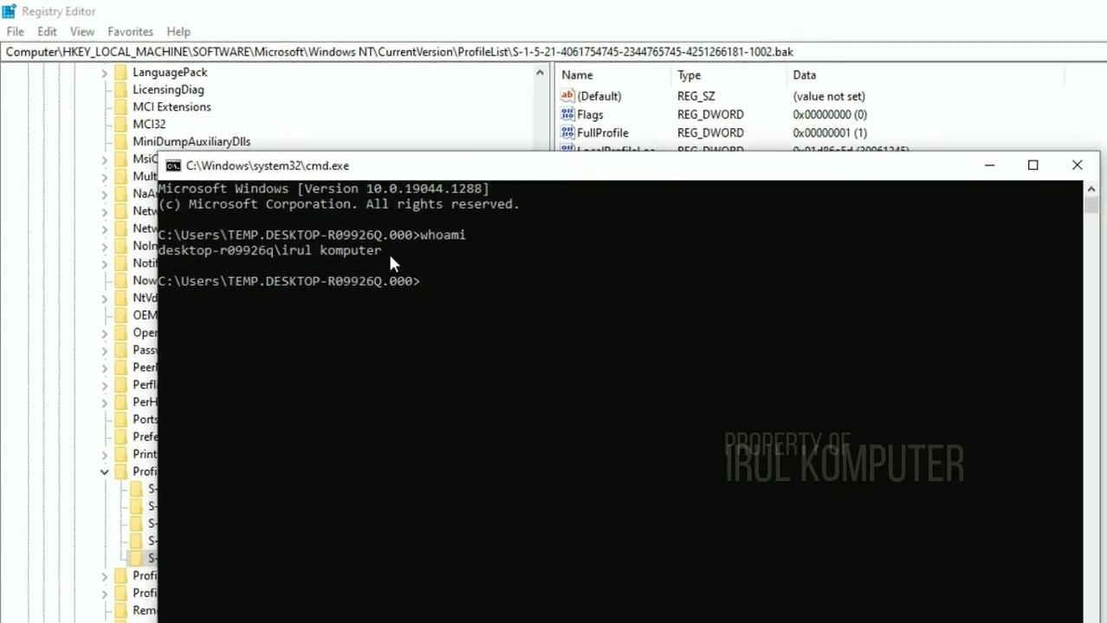
{"action": "left_click_drag", "start_coordinate": [389, 254], "coordinate": [290, 251]}
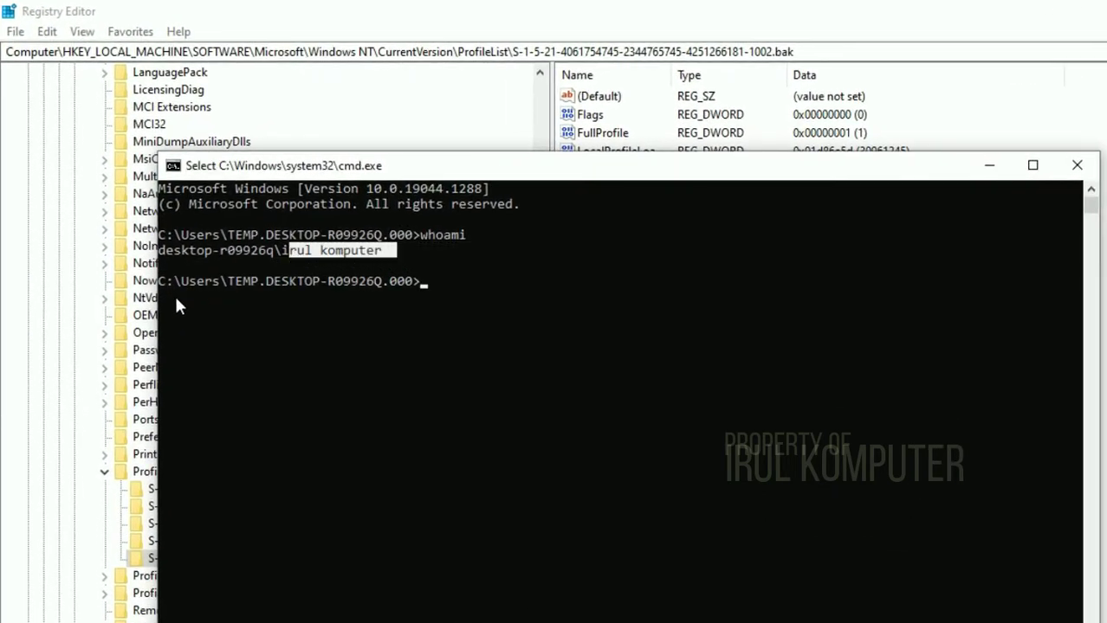
{"action": "left_click", "coordinate": [332, 265]}
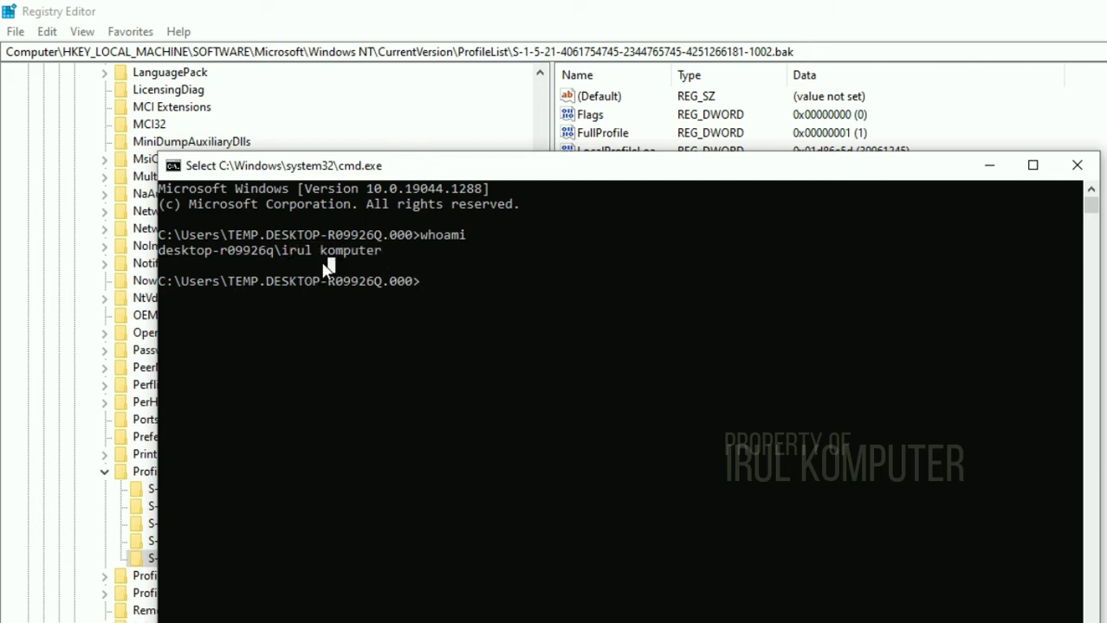
{"action": "left_click", "coordinate": [243, 286]}
{"action": "left_click", "coordinate": [363, 296]}
{"action": "left_click", "coordinate": [409, 295]}
{"action": "mouse_move", "coordinate": [411, 297]}
{"action": "left_mouse_down"}
{"action": "mouse_move", "coordinate": [230, 280]}
{"action": "mouse_move", "coordinate": [352, 278]}
{"action": "mouse_move", "coordinate": [408, 292]}
{"action": "left_mouse_up"}
{"action": "left_click", "coordinate": [260, 296]}
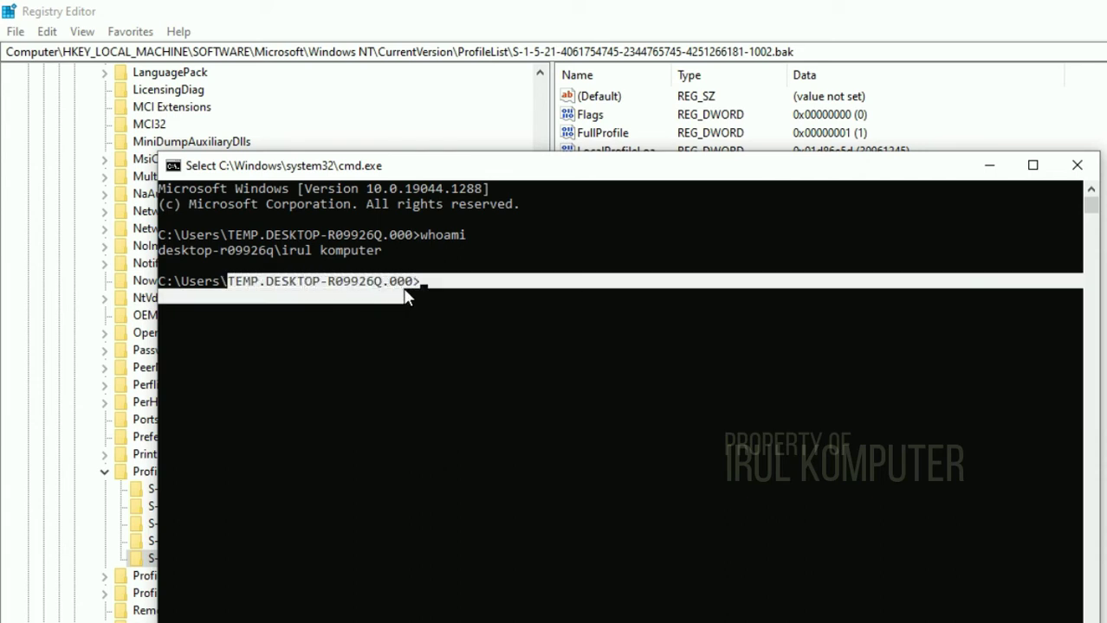
{"action": "left_click", "coordinate": [402, 286]}
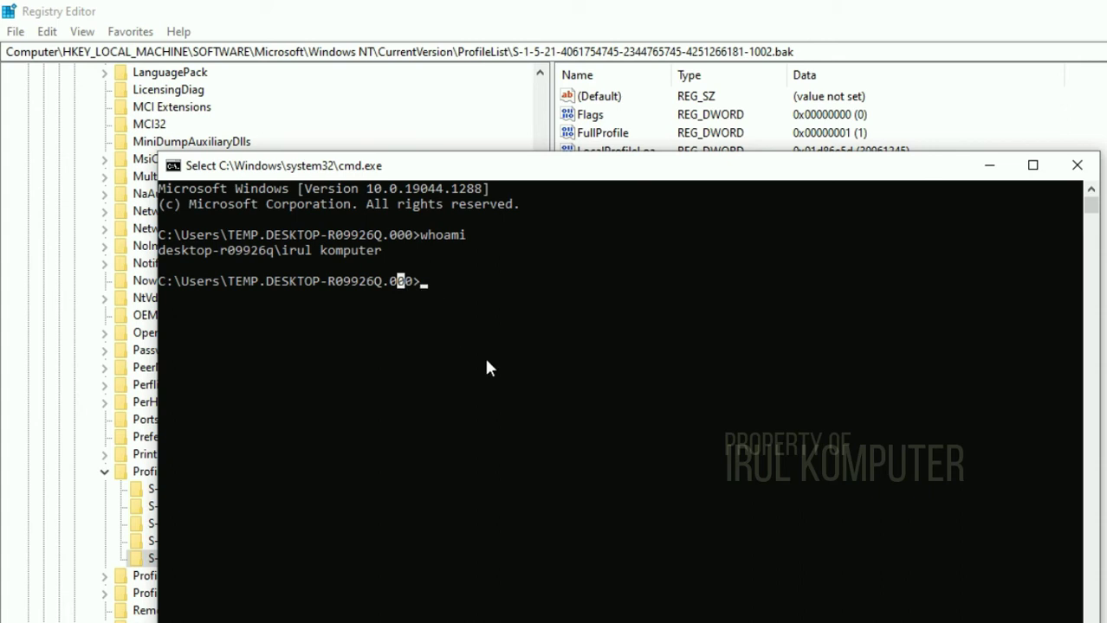
- Move the Command Prompt window aside so the .bak profile key and its values are uncovered
{"action": "left_click_drag", "start_coordinate": [485, 173], "coordinate": [509, 182]}
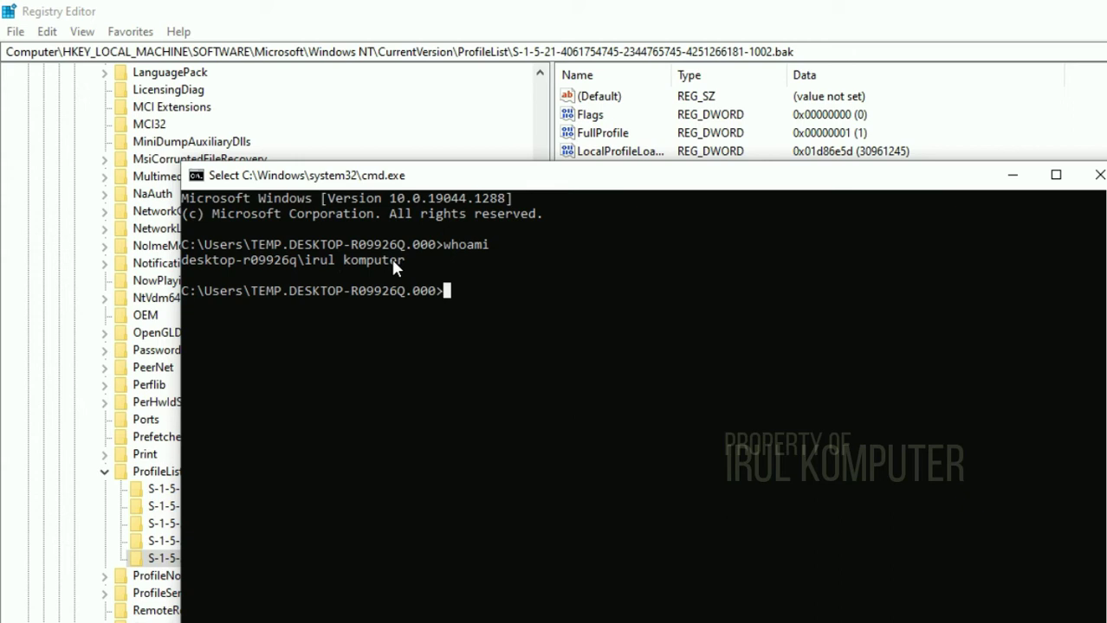
{"action": "left_click_drag", "start_coordinate": [607, 186], "coordinate": [744, 456]}
{"action": "left_click_drag", "start_coordinate": [501, 447], "coordinate": [728, 406]}
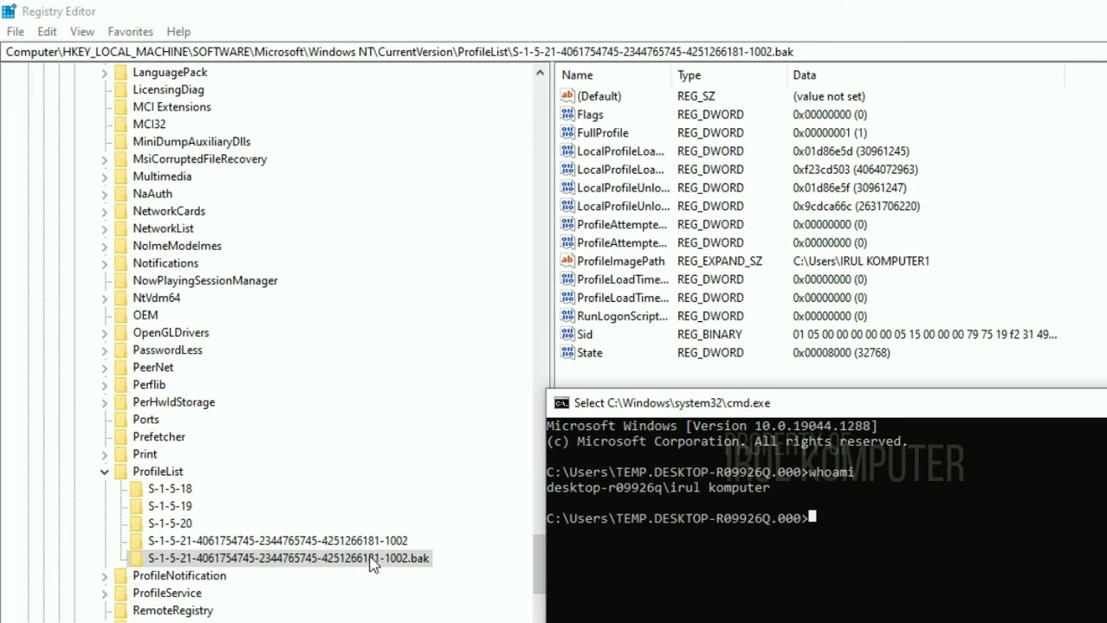
- Remove the trailing 1 from the user folder path in the .bak key's ProfileImagePath, matching the account name from whoami
{"action": "double_click", "coordinate": [596, 264]}
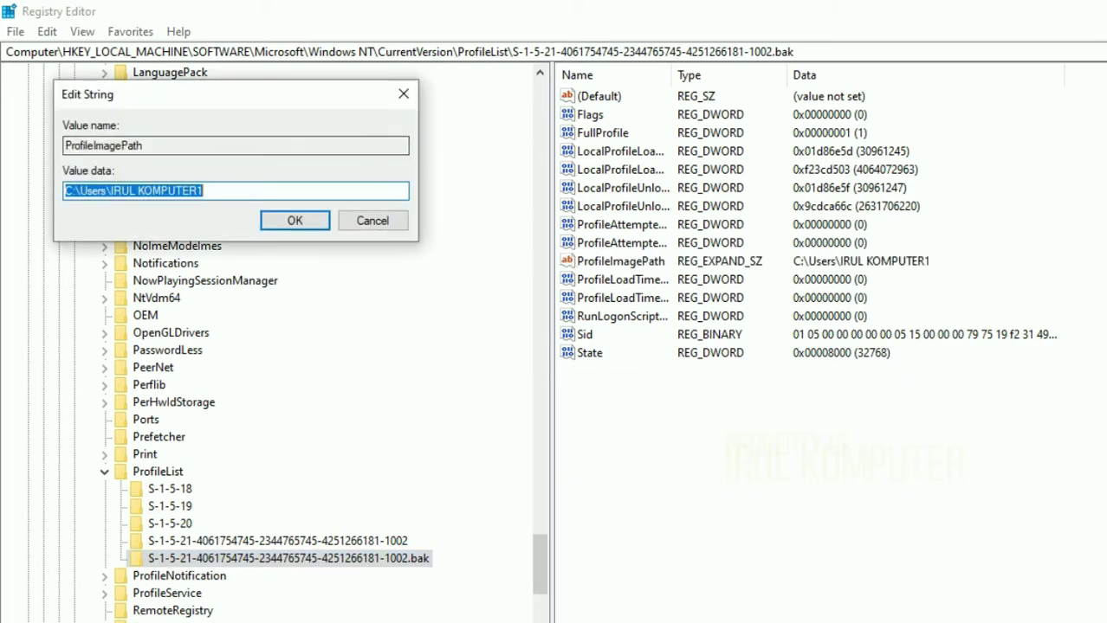
{"action": "key", "text": "alt+Tab"}
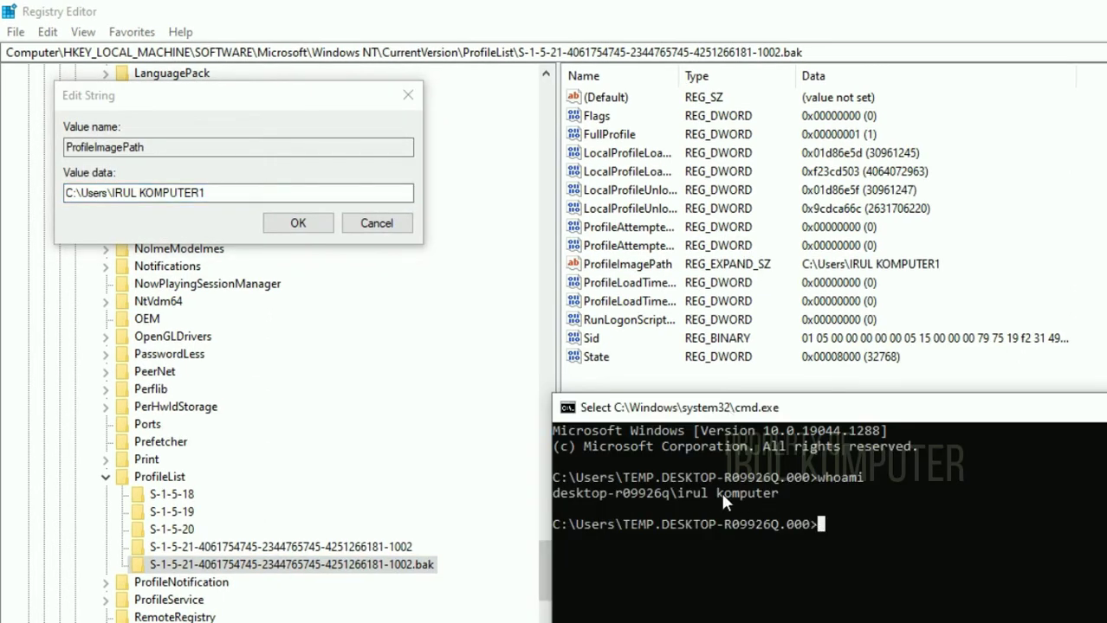
{"action": "left_click", "coordinate": [232, 196]}
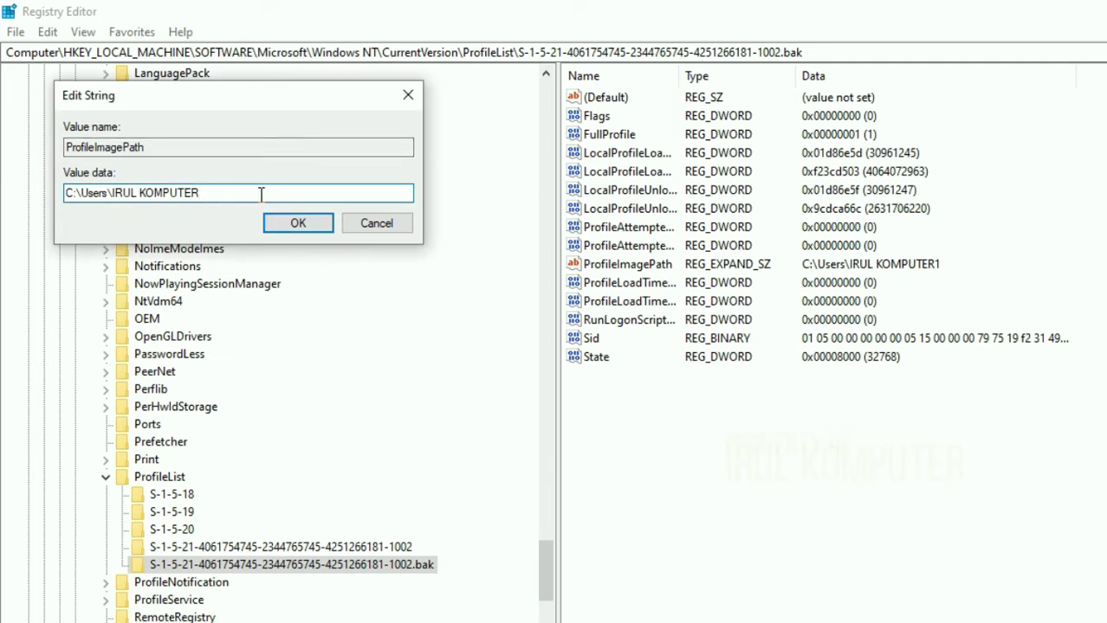
{"action": "left_click", "coordinate": [303, 229]}
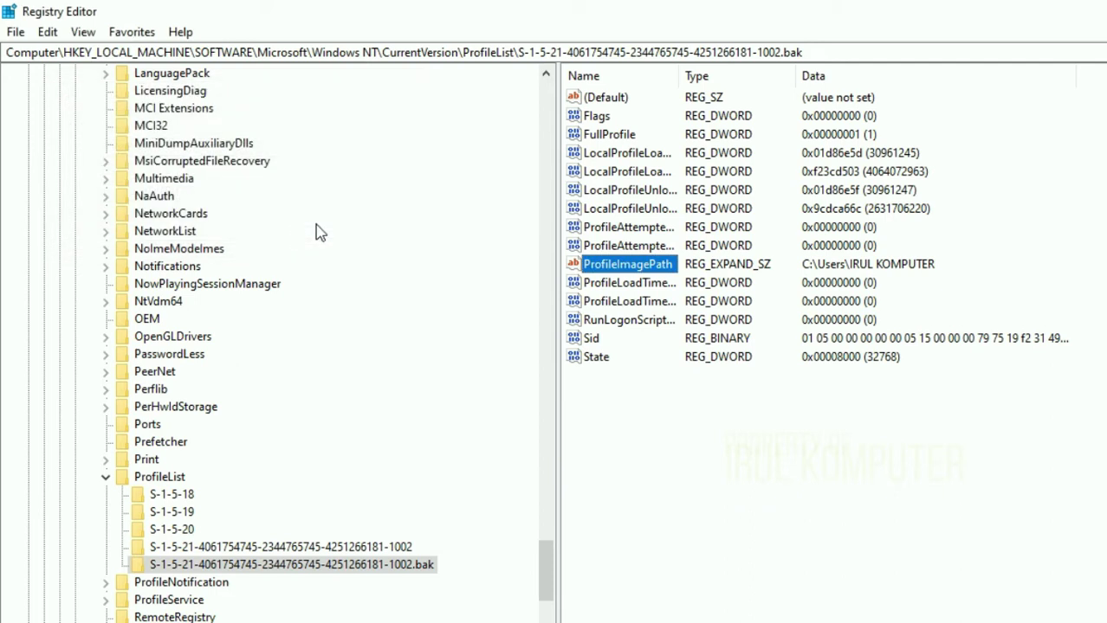
- Rename the temporary profile's ProfileList key, the one without .bak, by appending 1 so its name ends in -10021
{"action": "key", "text": "alt+Tab"}
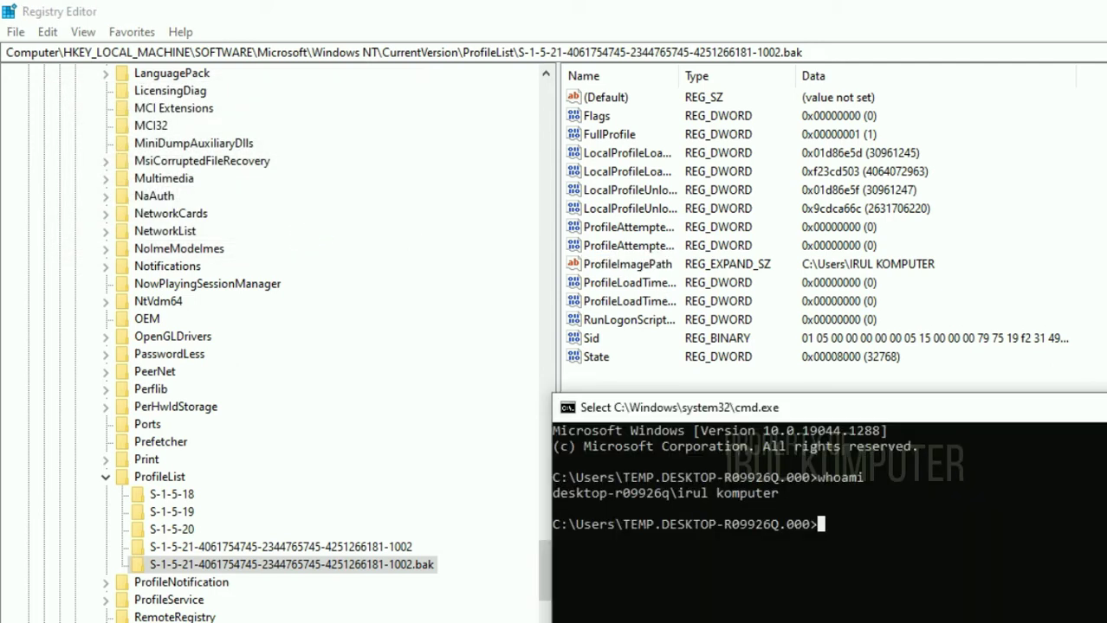
{"action": "left_click", "coordinate": [389, 553]}
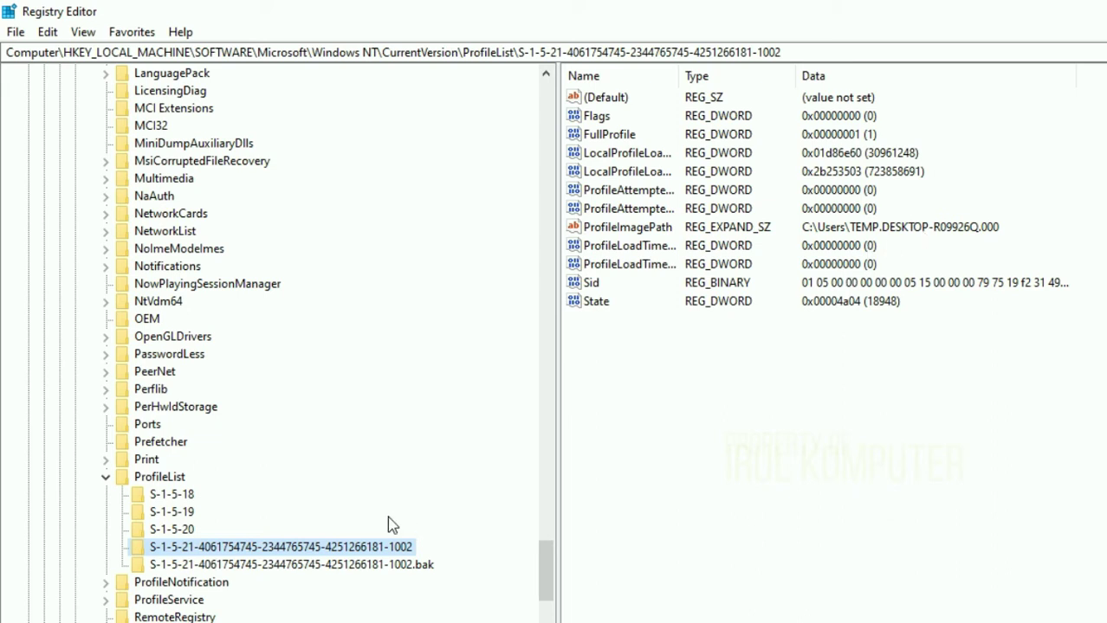
{"action": "right_click", "coordinate": [367, 549]}
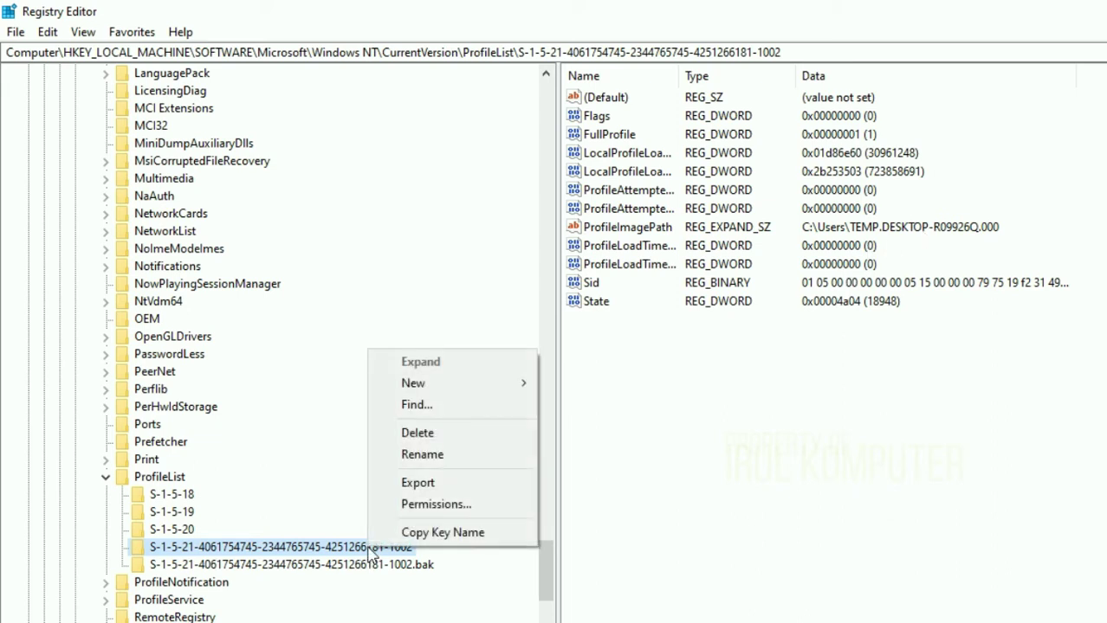
{"action": "left_click", "coordinate": [439, 456]}
{"action": "left_click", "coordinate": [421, 549]}
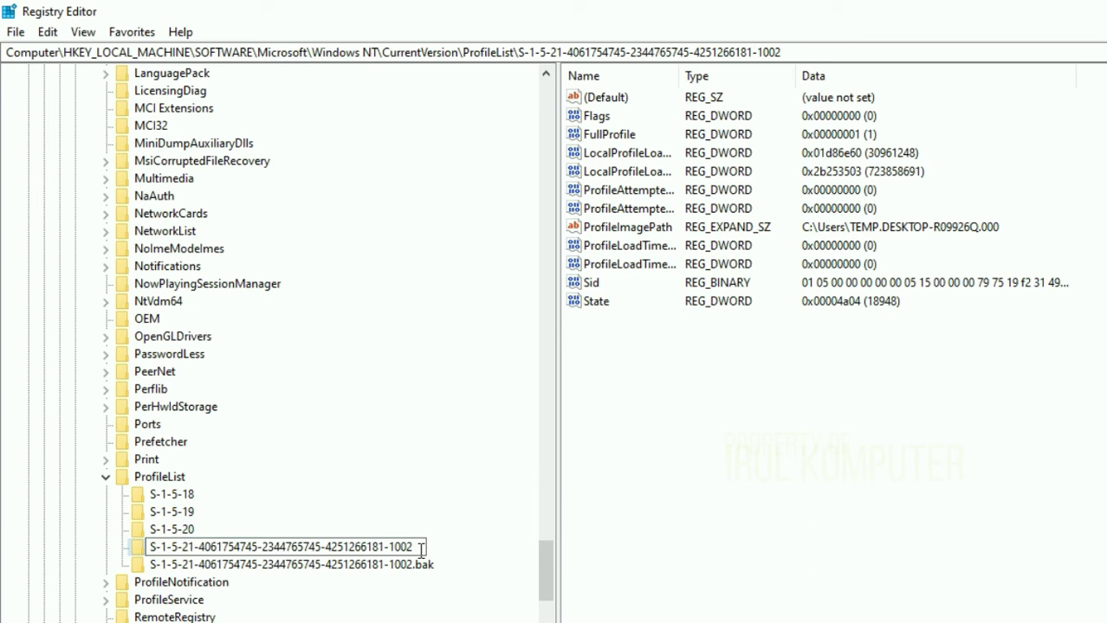
{"action": "type", "text": "."}
{"action": "key", "text": "Return"}
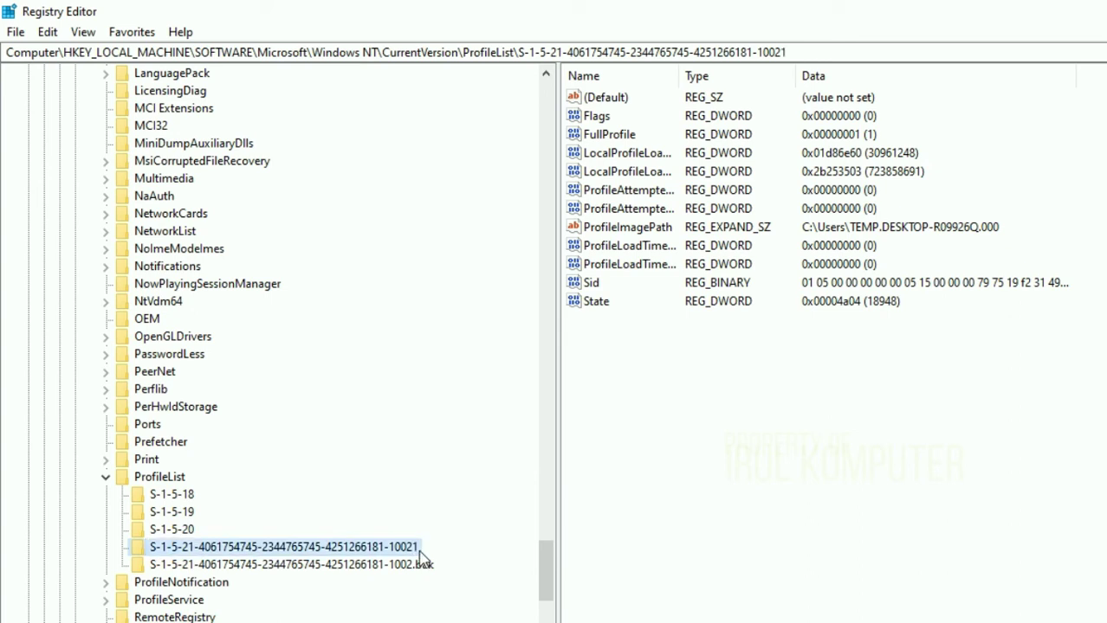
- Check the .bak key's ProfileImagePath against the whoami account name and remove the .bak suffix from the key name
{"action": "left_click", "coordinate": [410, 570]}
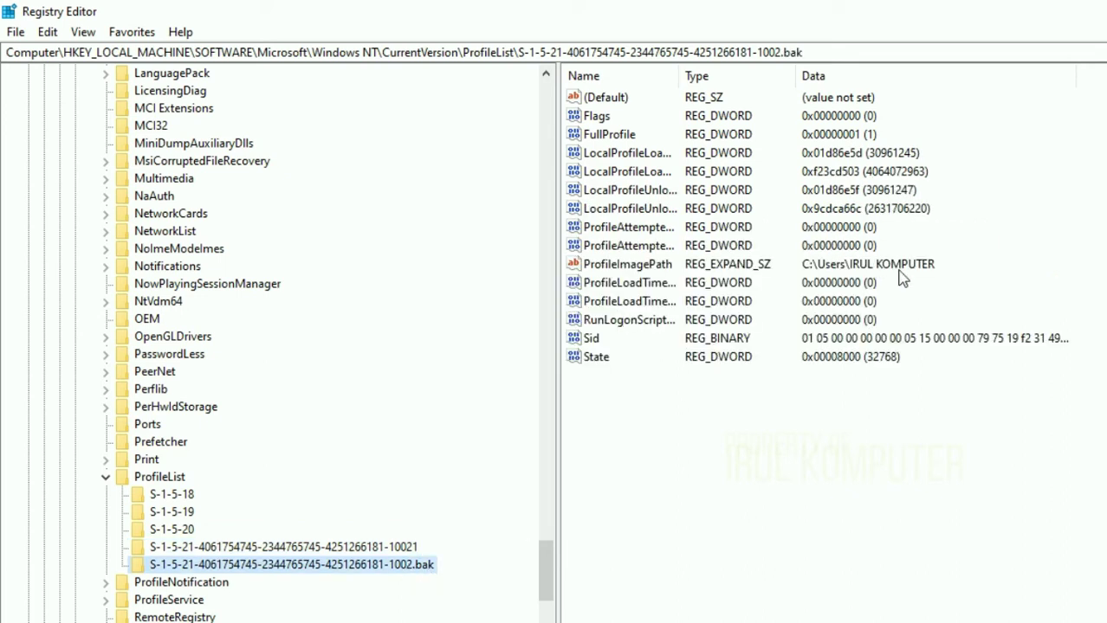
{"action": "key", "text": "alt+Tab"}
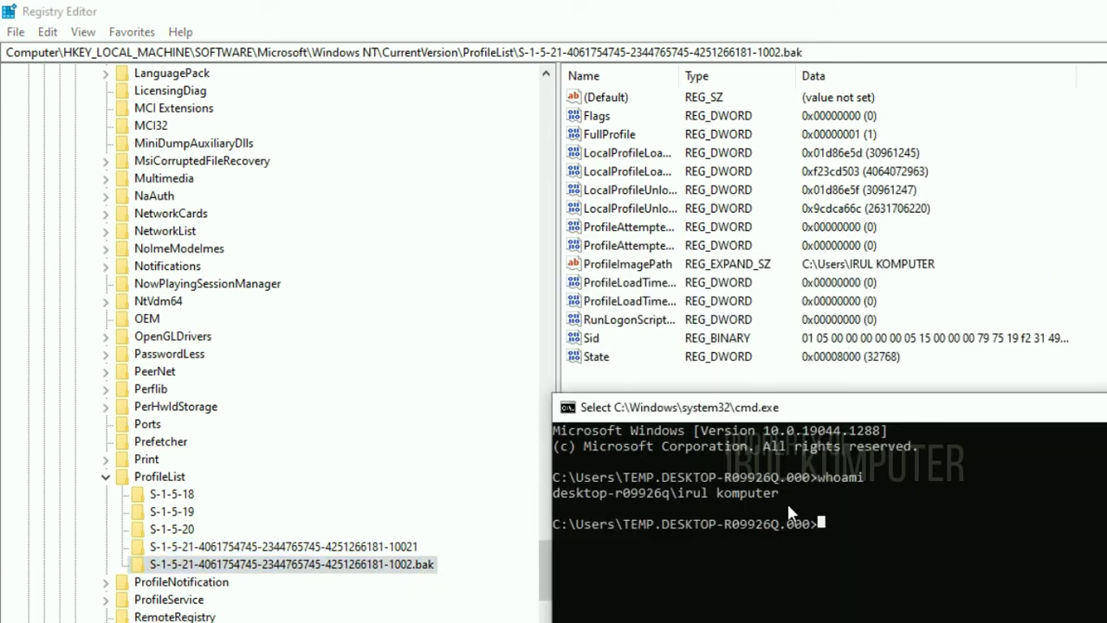
{"action": "left_click", "coordinate": [405, 571]}
{"action": "right_click", "coordinate": [421, 568]}
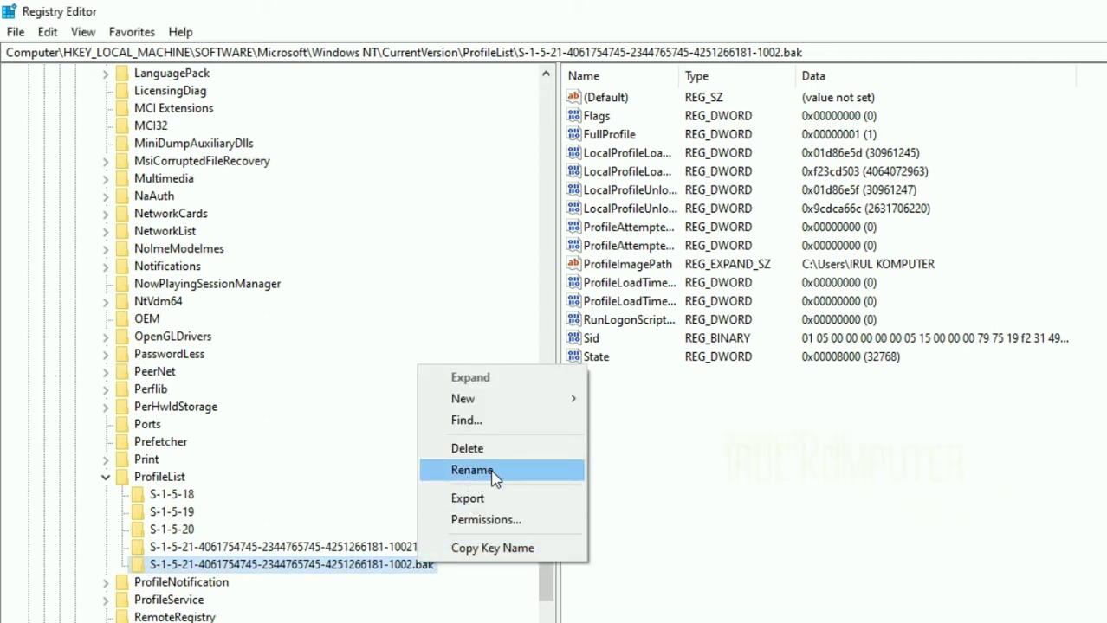
{"action": "left_click", "coordinate": [472, 470]}
{"action": "left_click", "coordinate": [444, 567]}
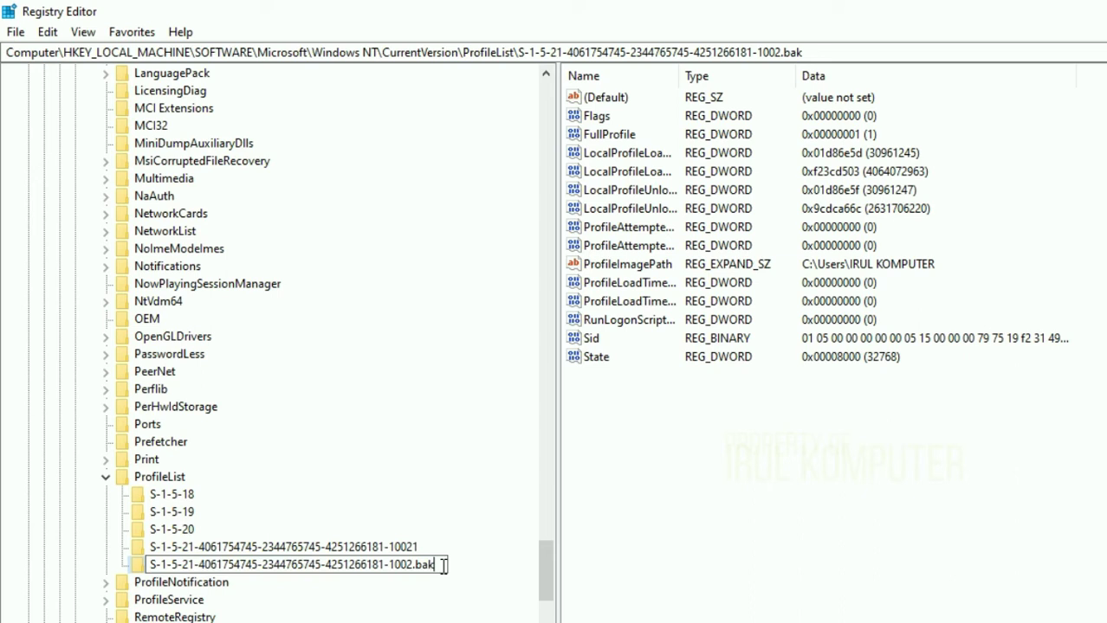
{"action": "key", "text": "BackSpace"}
{"action": "key", "text": "BackSpace"}
{"action": "key", "text": "BackSpace"}
{"action": "key", "text": "BackSpace"}
{"action": "key", "text": "Return"}
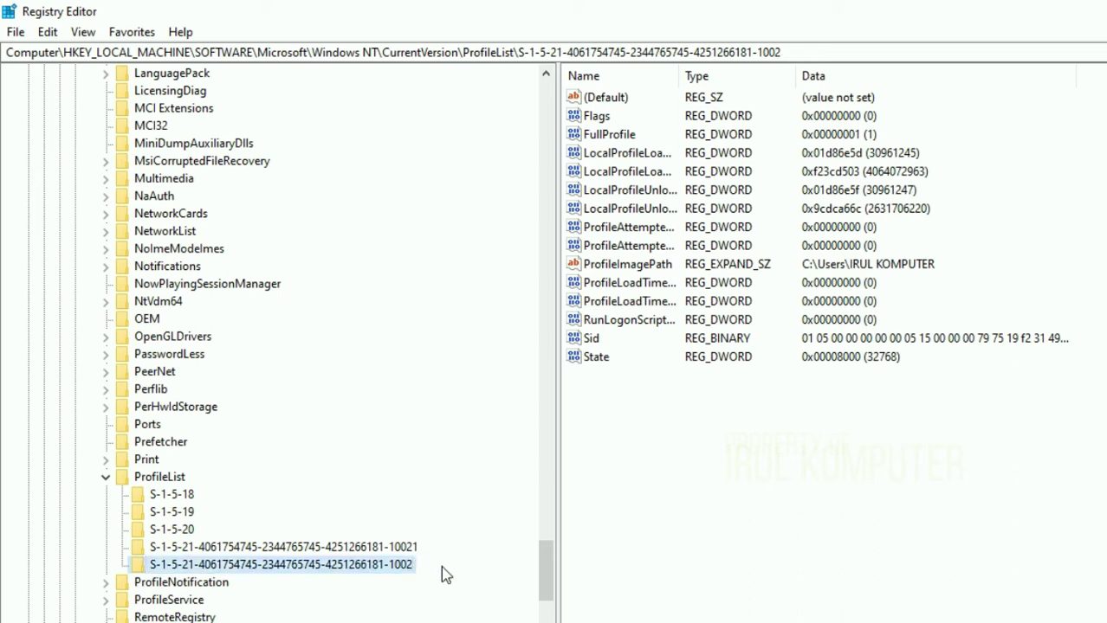
- Delete the temporary profile's ProfileList key whose name ends in -10021
{"action": "left_click", "coordinate": [365, 549]}
{"action": "right_click", "coordinate": [366, 551]}
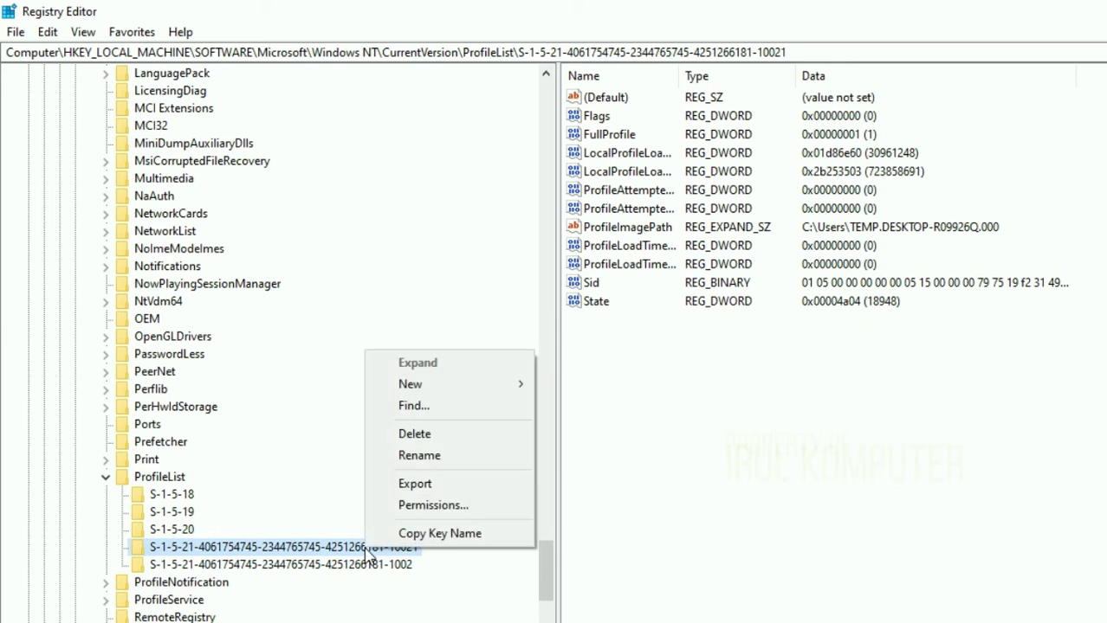
{"action": "left_click", "coordinate": [423, 436]}
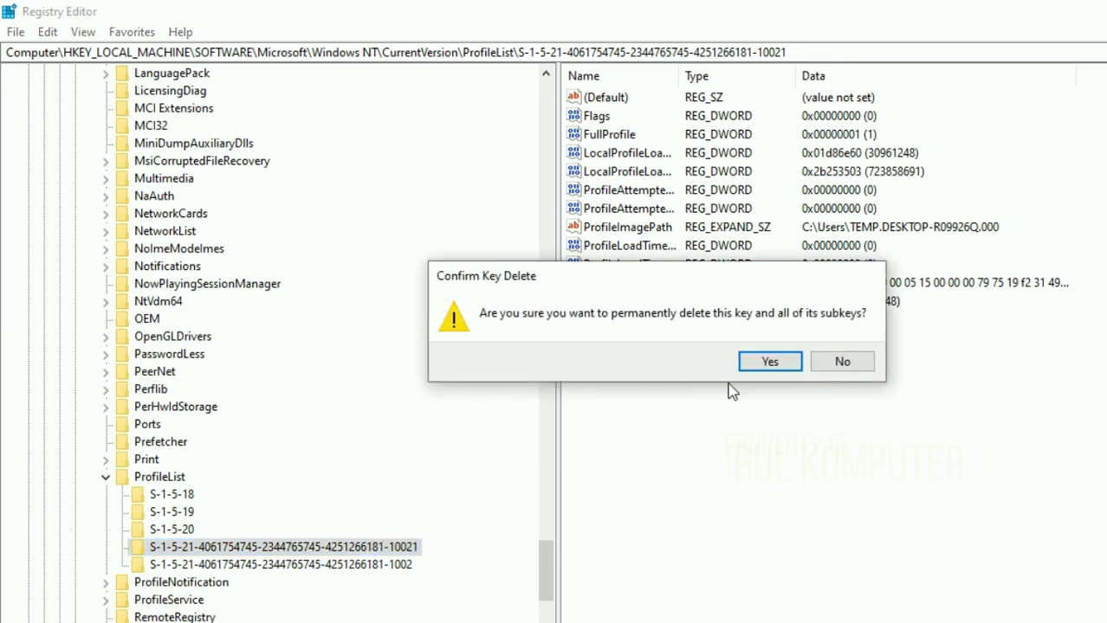
{"action": "left_click", "coordinate": [765, 363]}
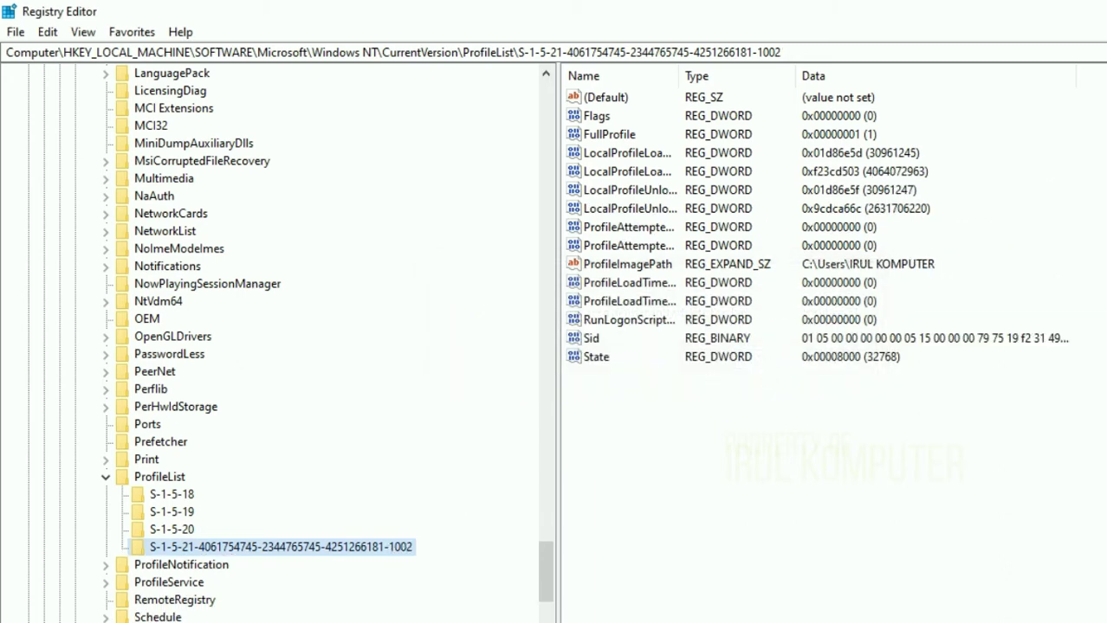
- Close the Registry Editor and end the Command Prompt session with exit
{"action": "left_click", "coordinate": [1088, 9]}
{"action": "left_click_drag", "start_coordinate": [850, 339], "coordinate": [724, 245]}
{"action": "type", "text": "exit"}
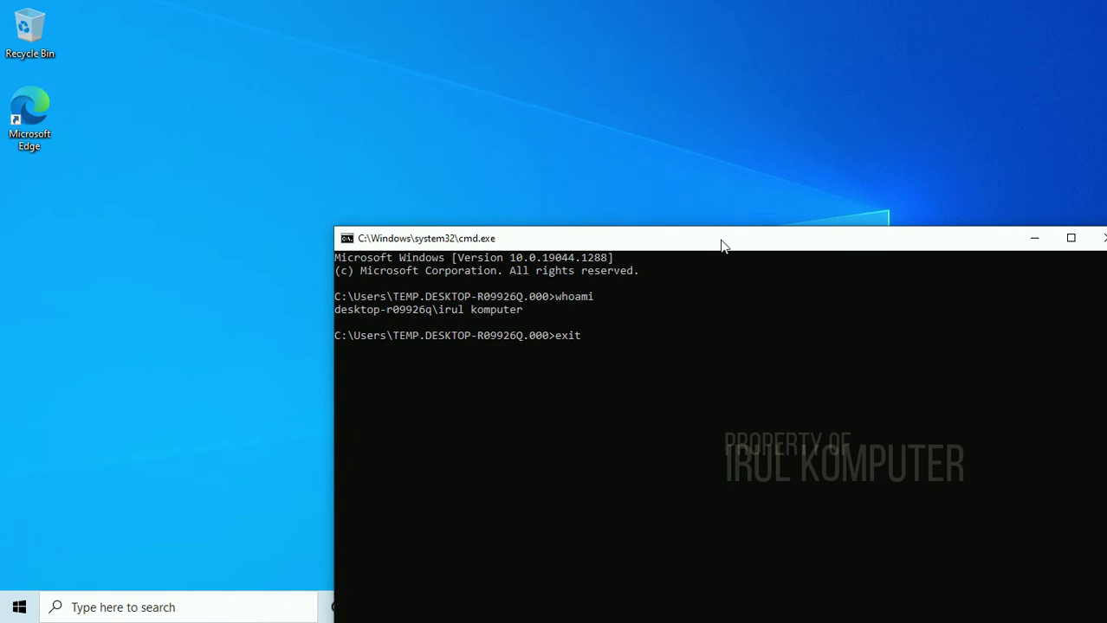
{"action": "key", "text": "Return"}
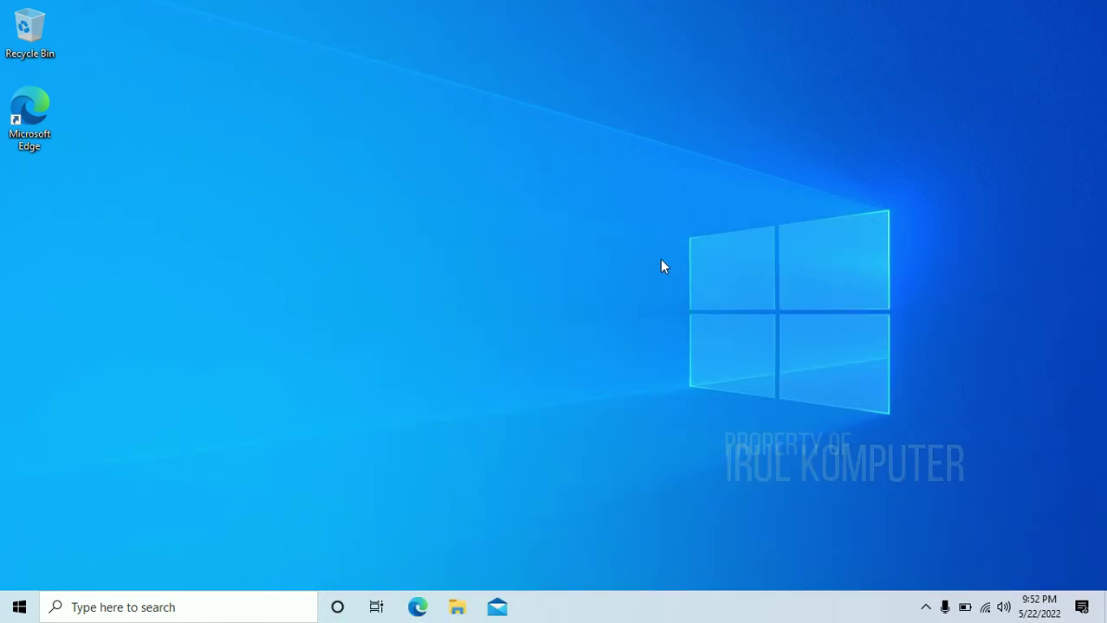
- Restart the computer from the Shut Down Windows dialog using the Restart option
{"action": "key", "text": "alt+F4"}
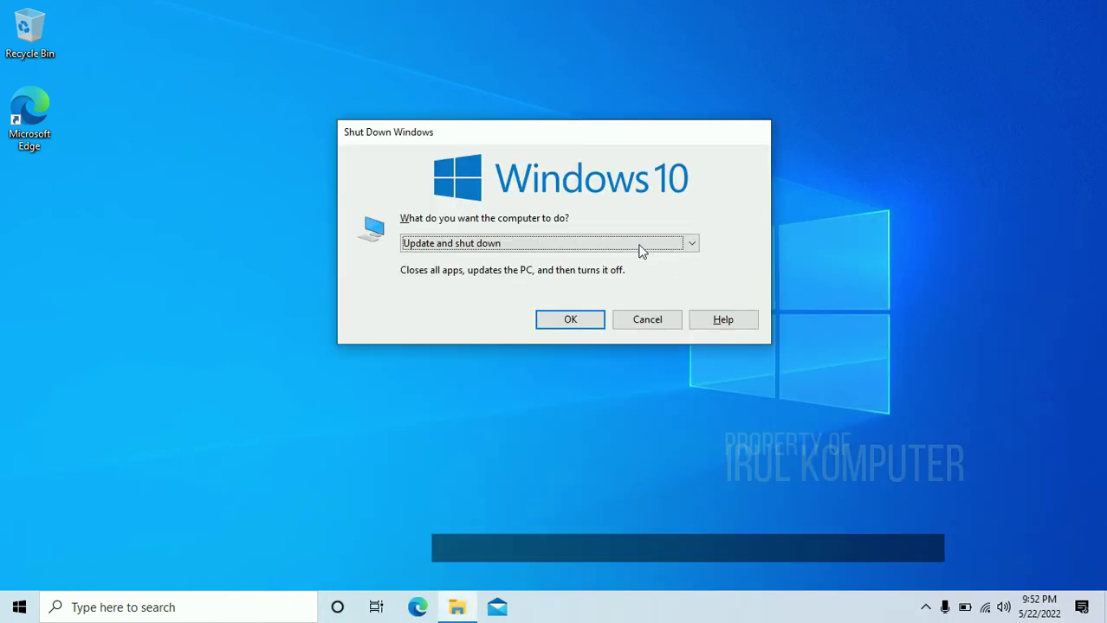
{"action": "left_click", "coordinate": [647, 245]}
{"action": "left_click", "coordinate": [543, 334]}
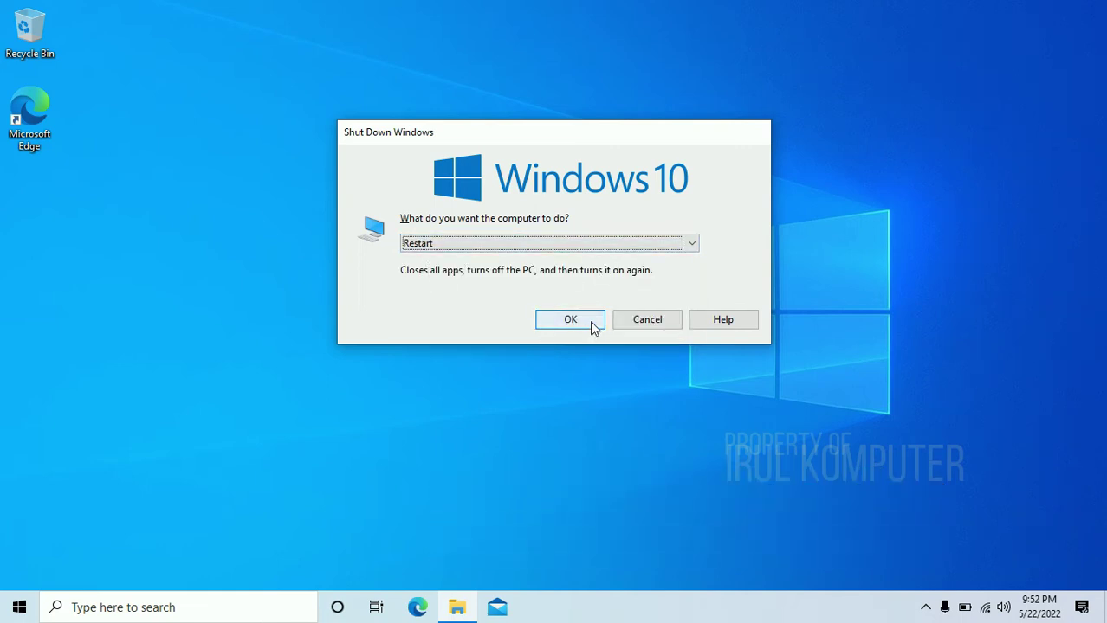
{"action": "left_click", "coordinate": [571, 320]}
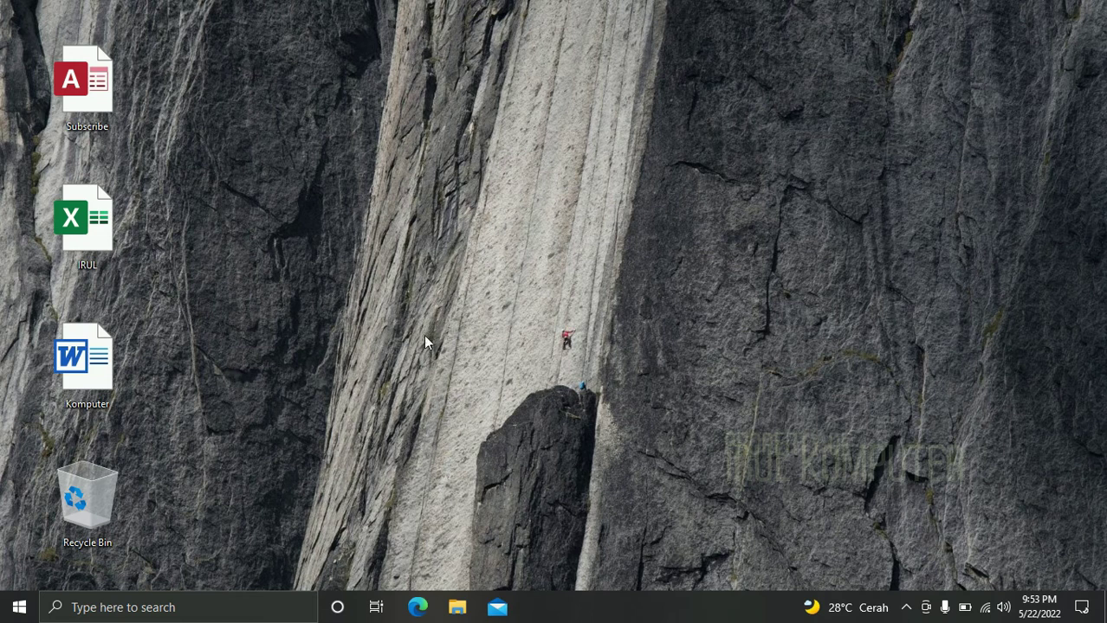
- Open File Explorer and check the Documents, Pictures, Music and Videos folders for the user's files, ending in Documents
{"action": "left_click", "coordinate": [460, 613]}
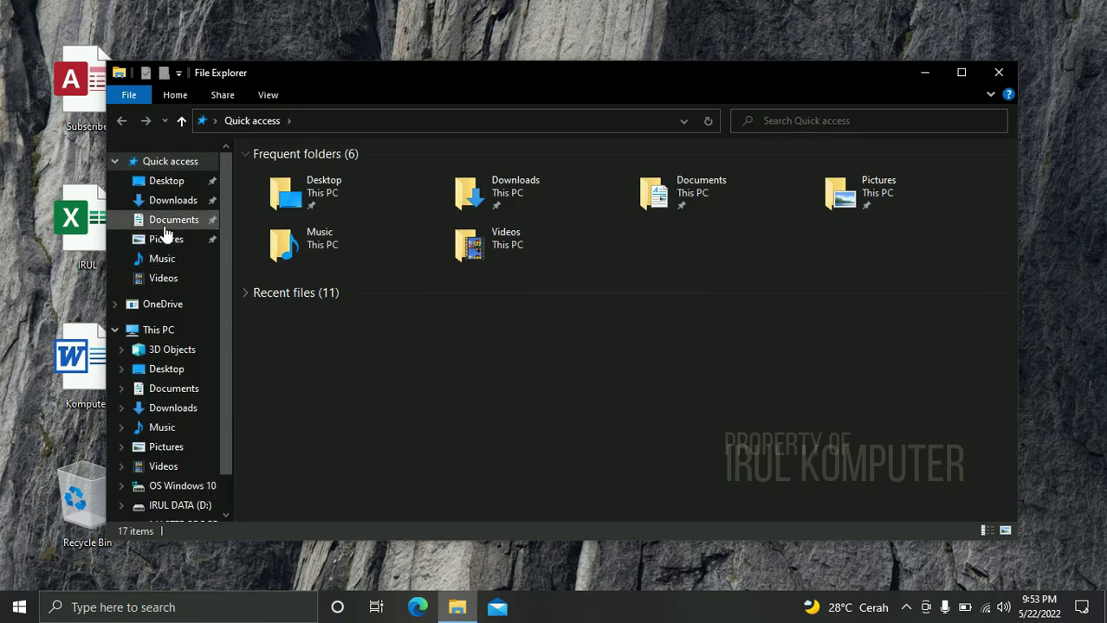
{"action": "left_click", "coordinate": [164, 222]}
{"action": "left_click", "coordinate": [164, 242]}
{"action": "left_click", "coordinate": [178, 222]}
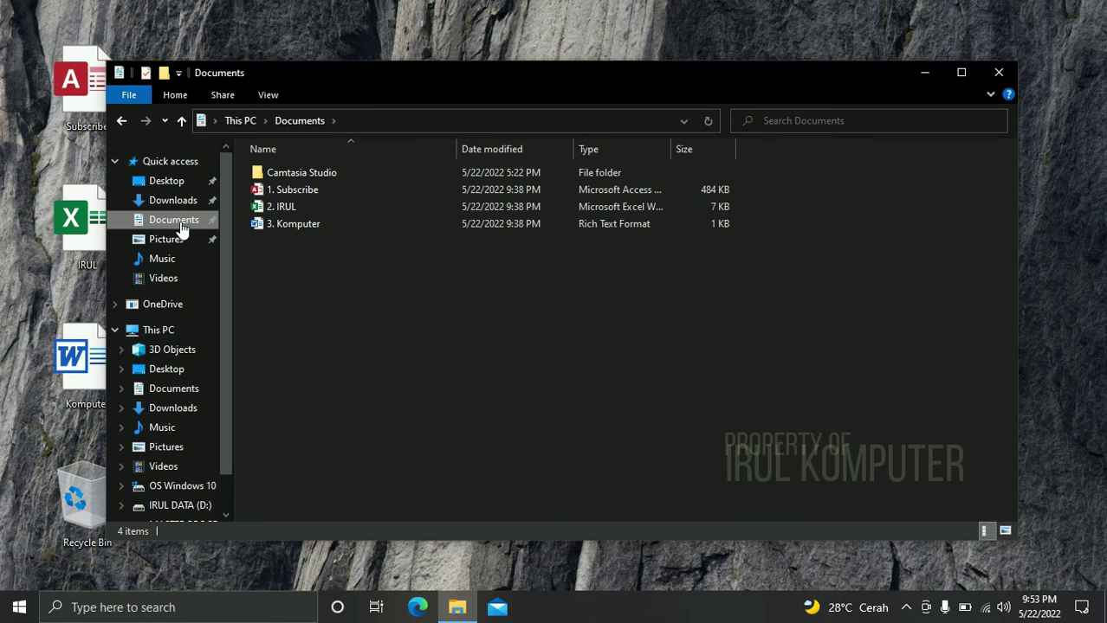
{"action": "left_click", "coordinate": [165, 240]}
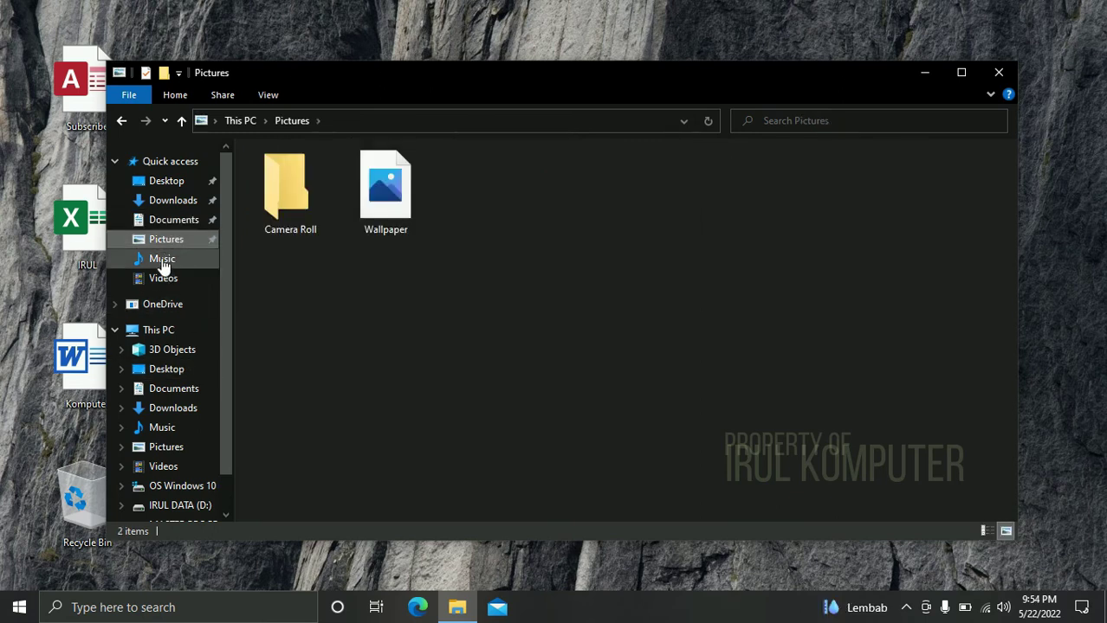
{"action": "left_click", "coordinate": [162, 261]}
{"action": "left_click", "coordinate": [169, 278]}
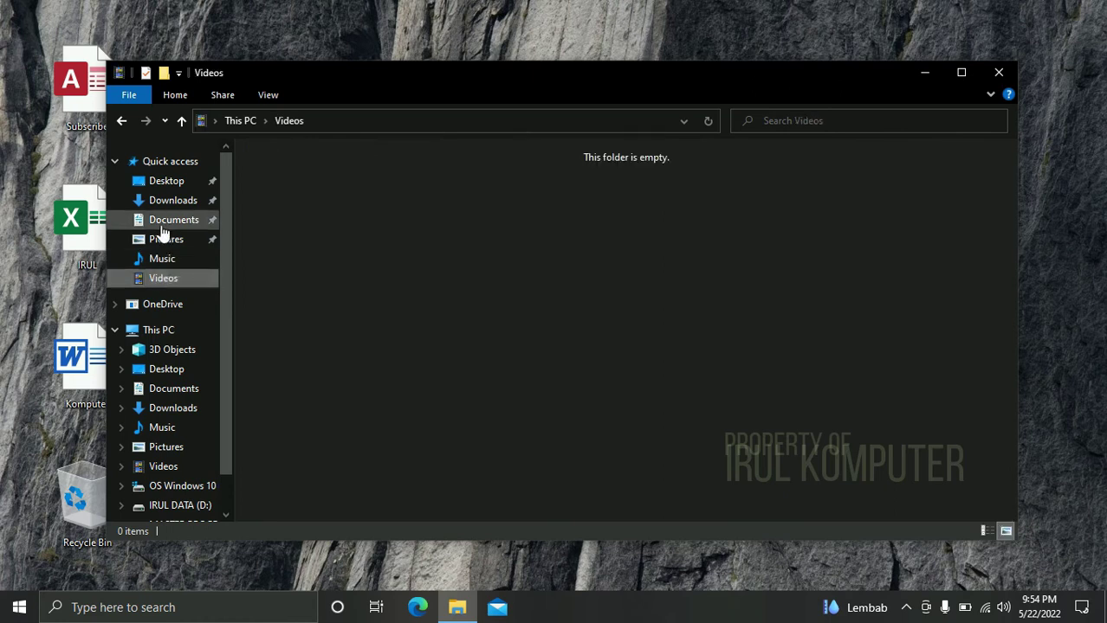
{"action": "left_click", "coordinate": [168, 220]}
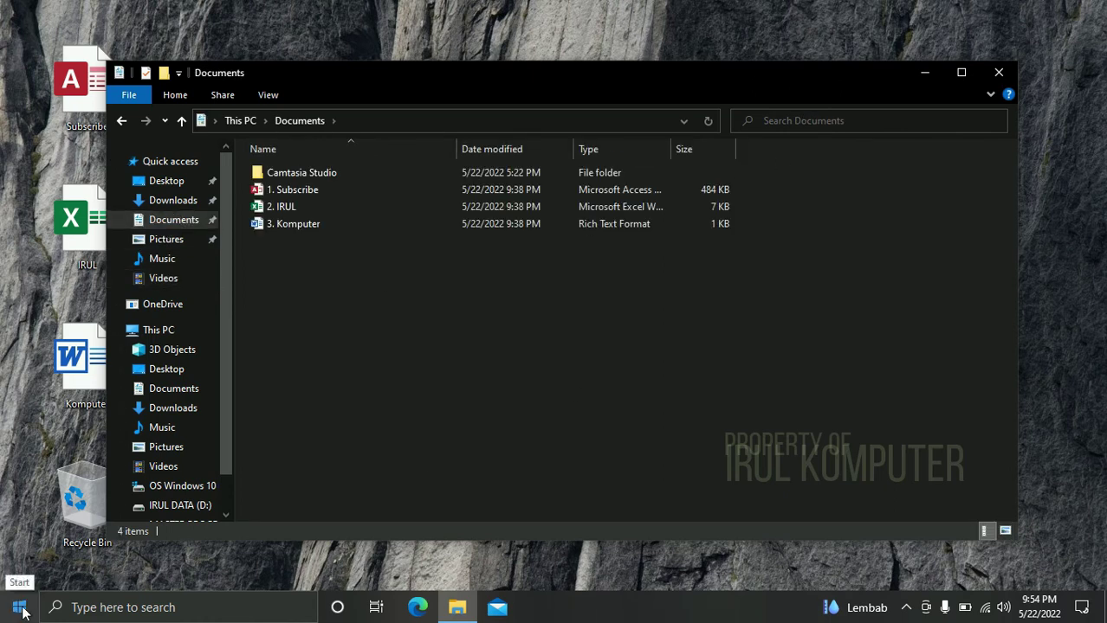
- Open a Command Prompt window by running cmd from the Run dialog
{"action": "right_click", "coordinate": [21, 611]}
{"action": "left_click", "coordinate": [94, 531]}
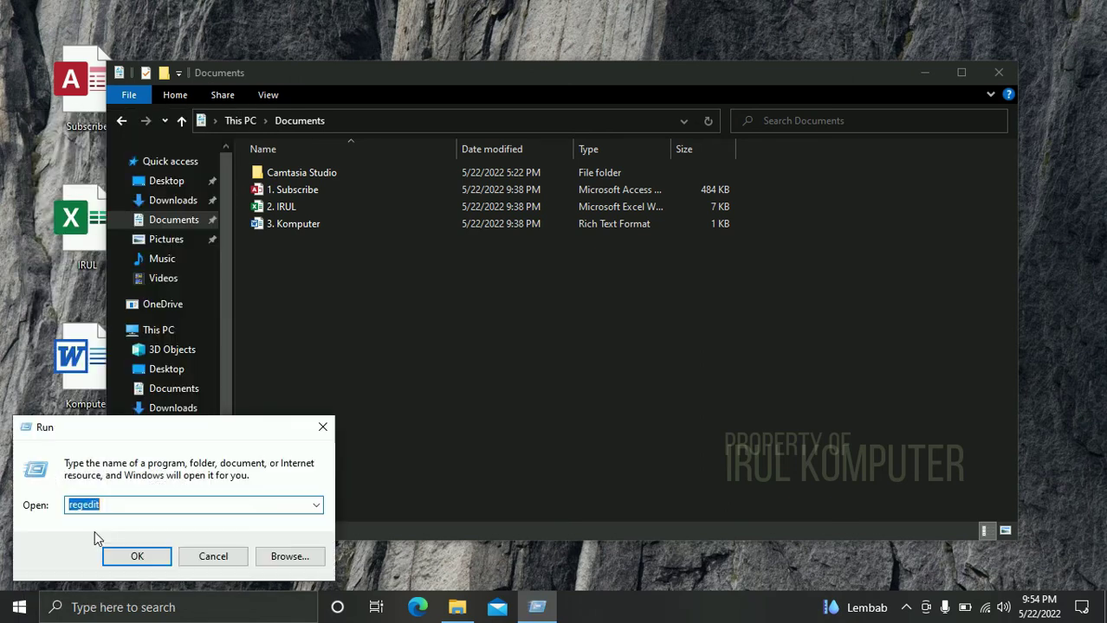
{"action": "type", "text": "cmd"}
{"action": "key", "text": "Return"}
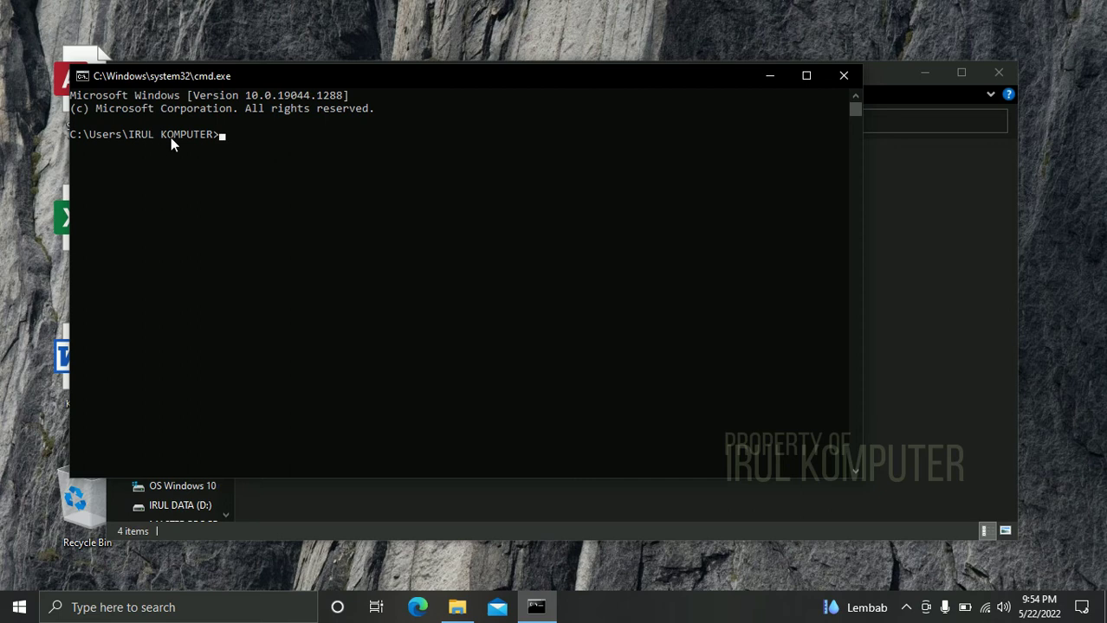
- Run whoami in the Command Prompt and compare the account name with the user folder in the prompt path
{"action": "left_click_drag", "start_coordinate": [212, 84], "coordinate": [303, 137]}
{"action": "type", "text": "whoami"}
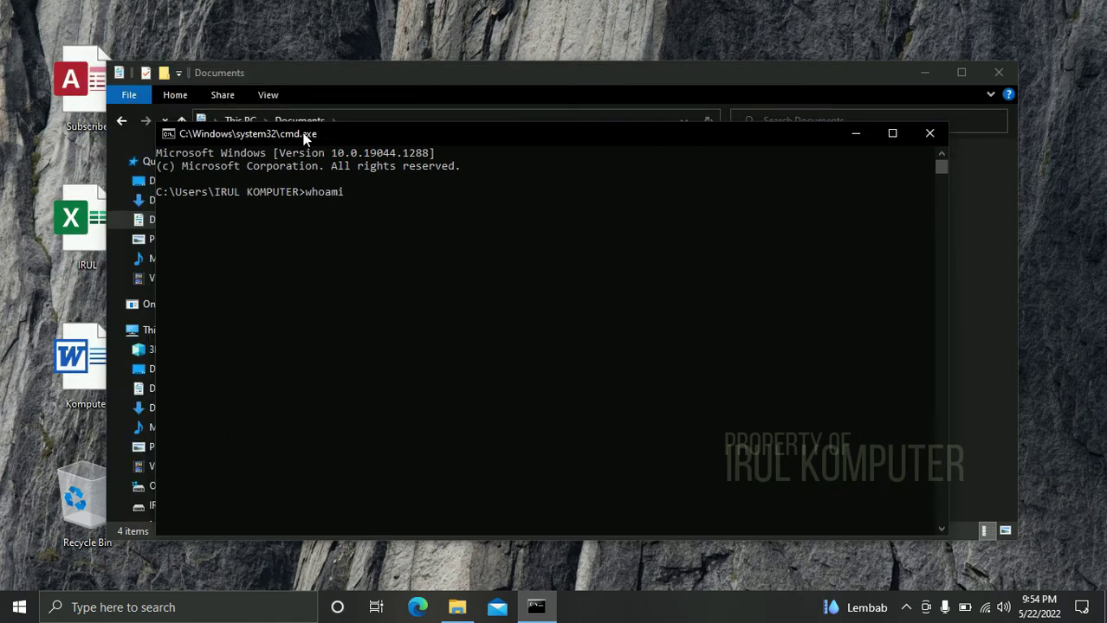
{"action": "key", "text": "Return"}
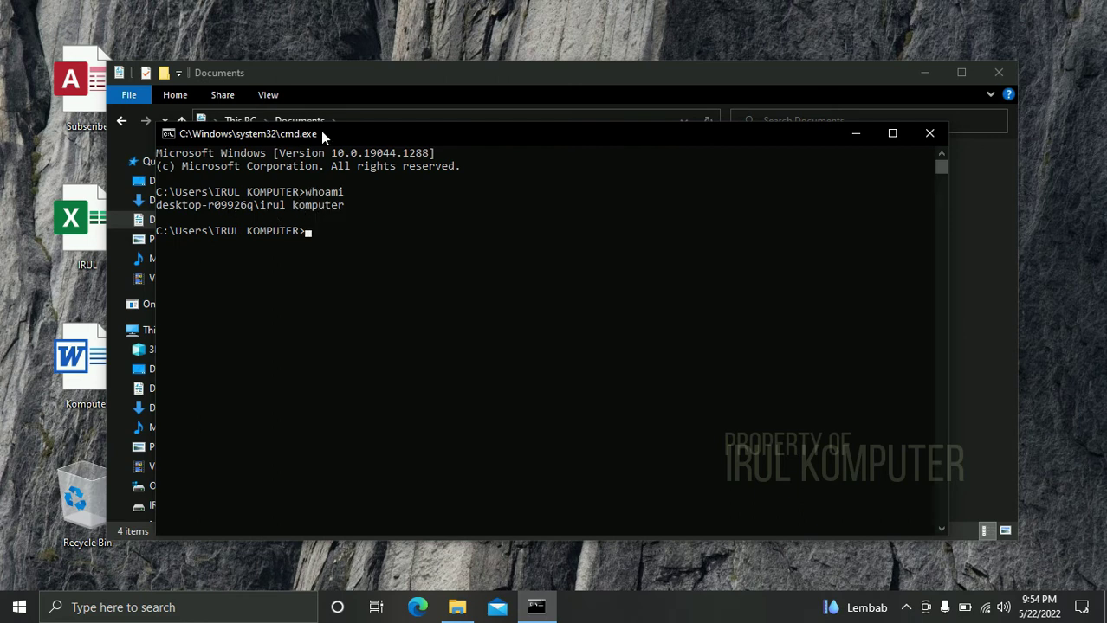
{"action": "left_click_drag", "start_coordinate": [320, 130], "coordinate": [380, 206]}
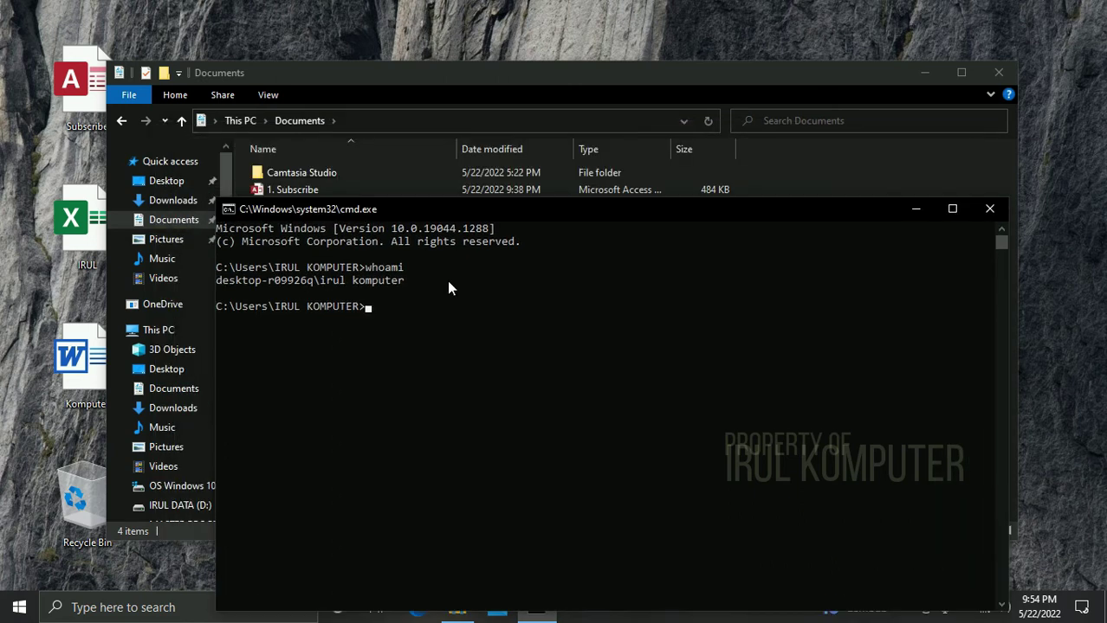
- End the Command Prompt session with exit and move the Documents window aside to uncover the desktop files
{"action": "type", "text": "exit"}
{"action": "key", "text": "Return"}
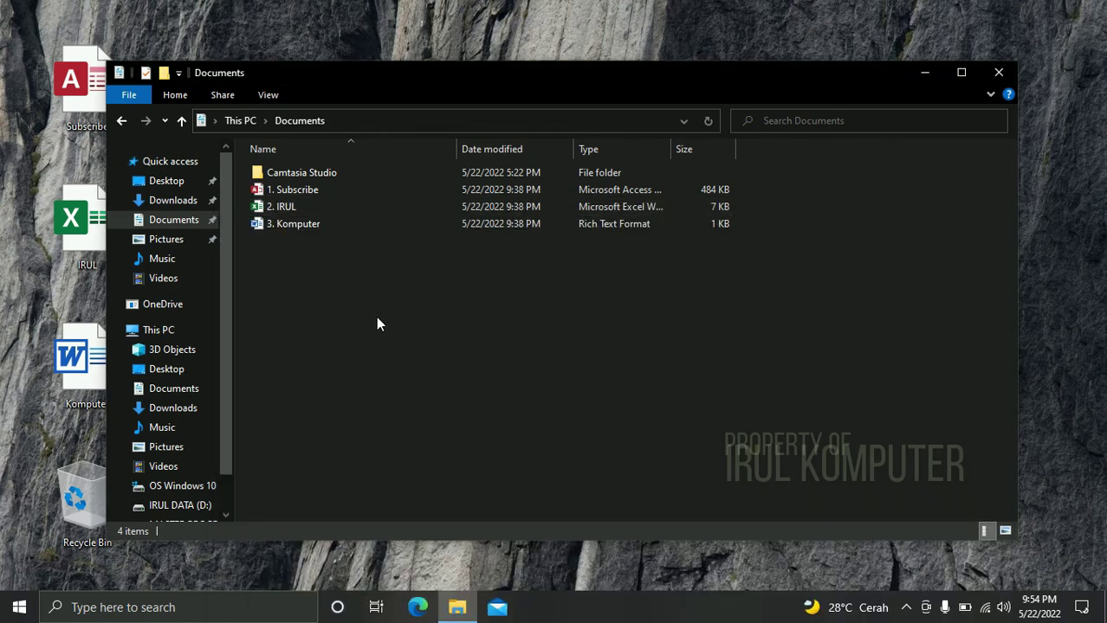
{"action": "left_click_drag", "start_coordinate": [447, 84], "coordinate": [549, 90]}
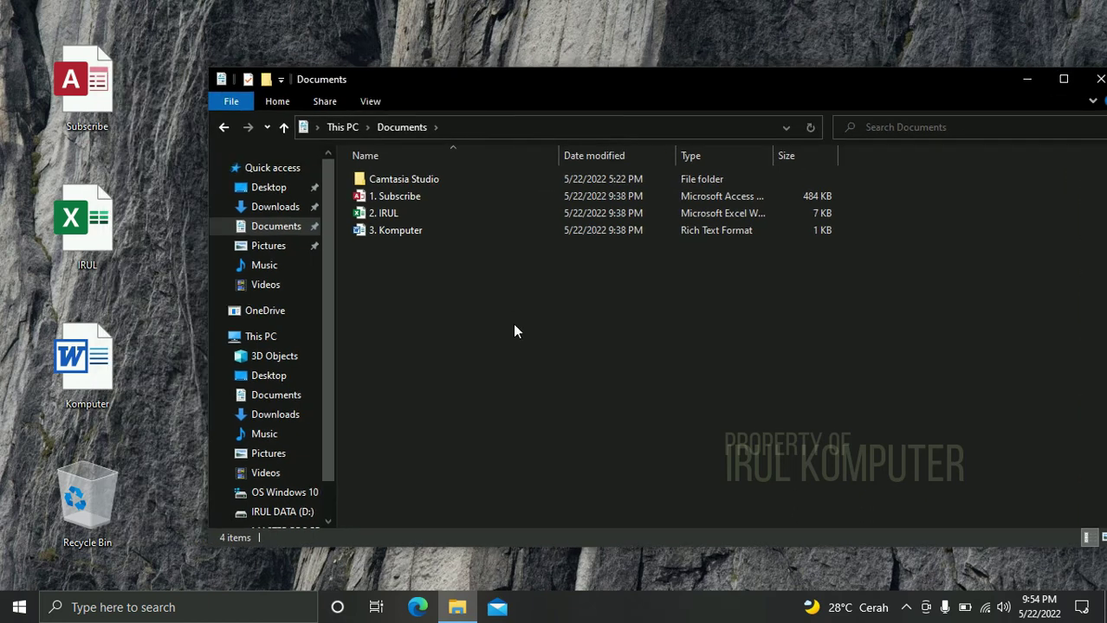
- Launch Word by running winword, decline choosing default file types, accept the license agreement and create a blank document
{"action": "key", "text": "super+r"}
{"action": "type", "text": "wi"}
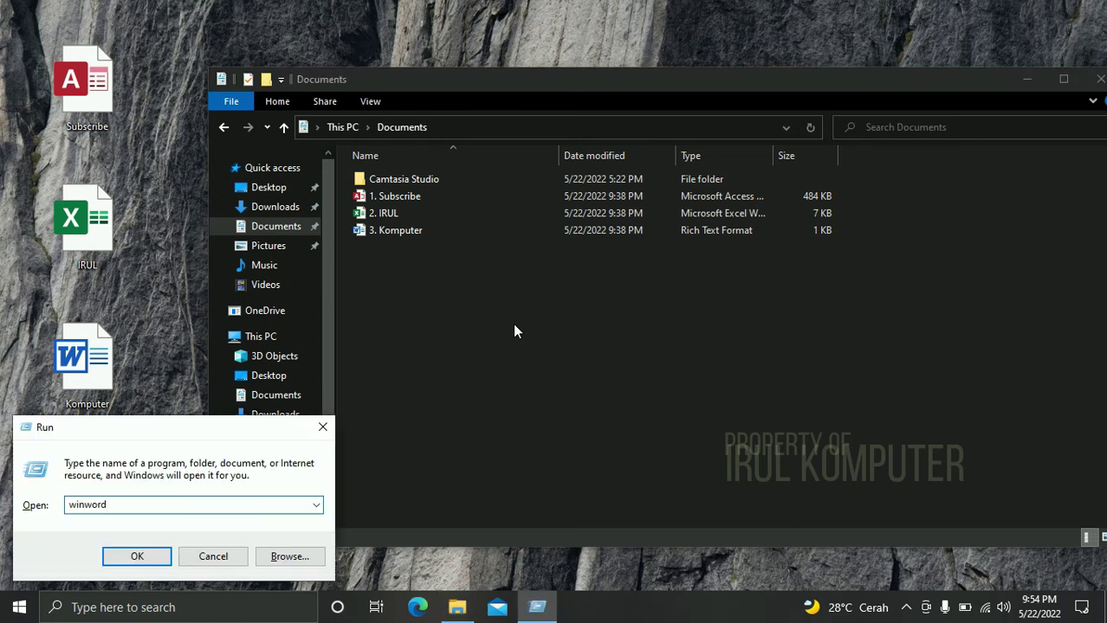
{"action": "key", "text": "Return"}
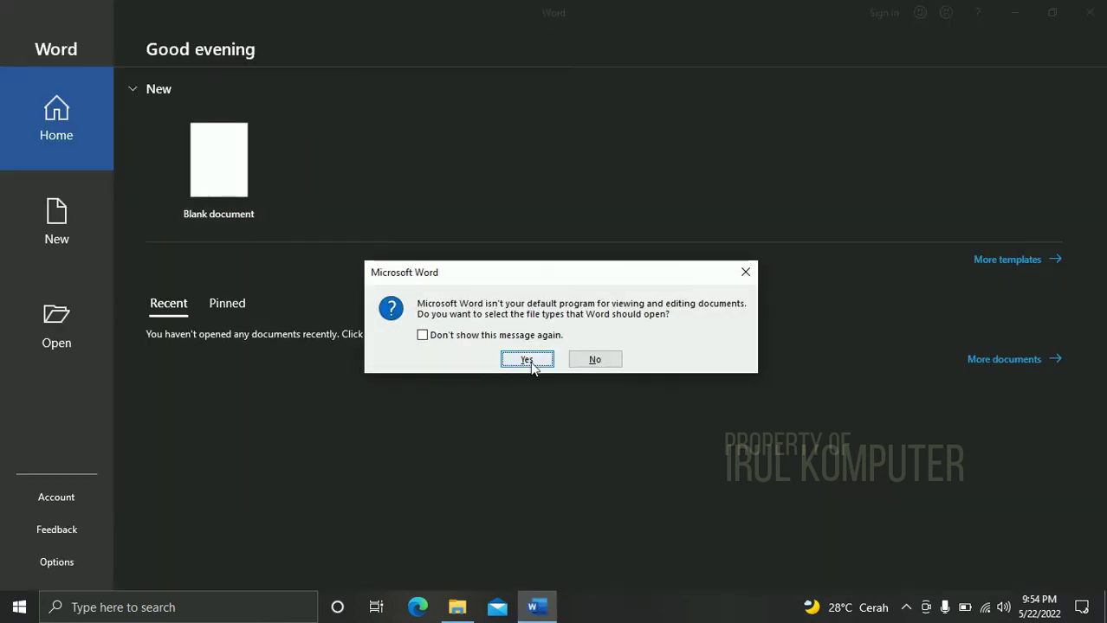
{"action": "left_click", "coordinate": [593, 360]}
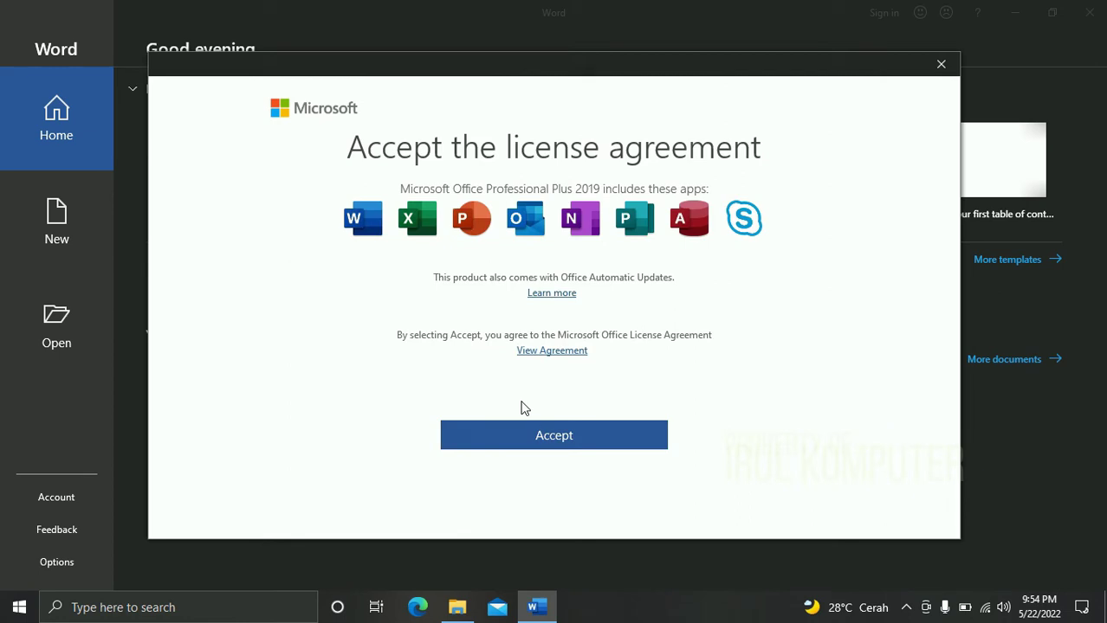
{"action": "left_click", "coordinate": [538, 437]}
{"action": "left_click", "coordinate": [242, 189]}
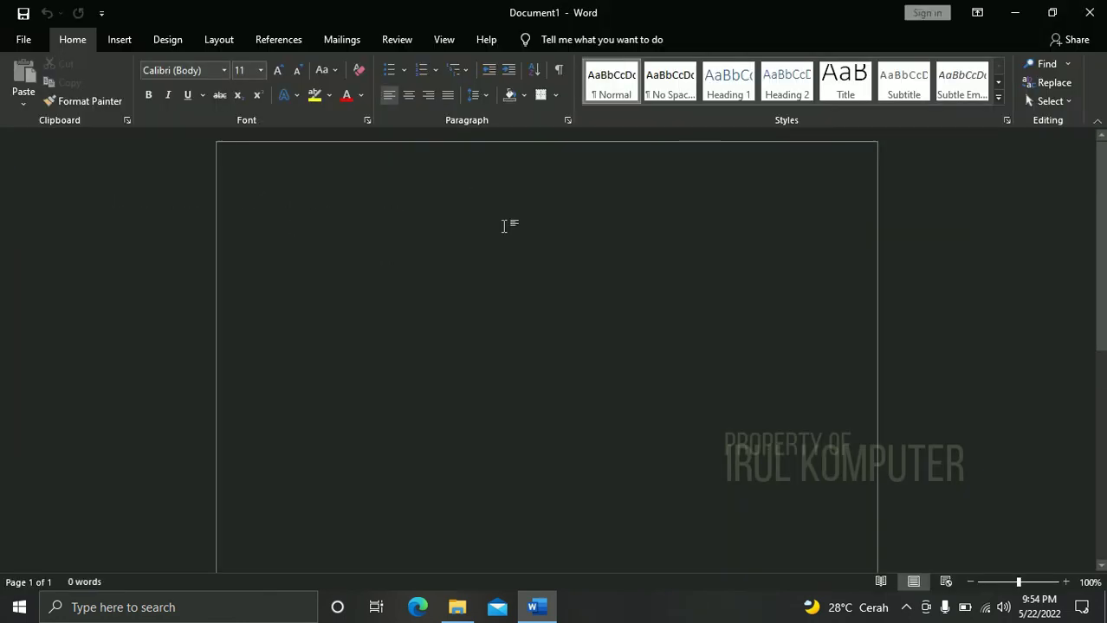
- Enter the text DOKUMEN RAHASIA IRUL KOMPUTER in the blank document
{"action": "type", "text": "DOKUMEN"}
{"action": "type", "text": " RAHA"}
{"action": "type", "text": "SIA RIUL"}
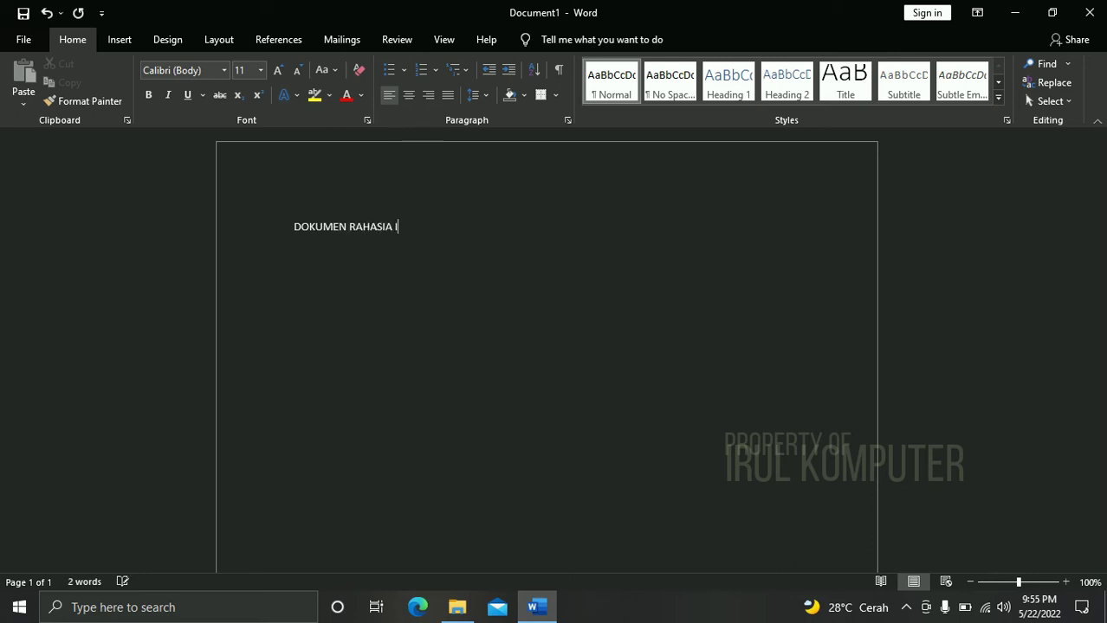
{"action": "type", "text": "RUL KOMPUTER"}
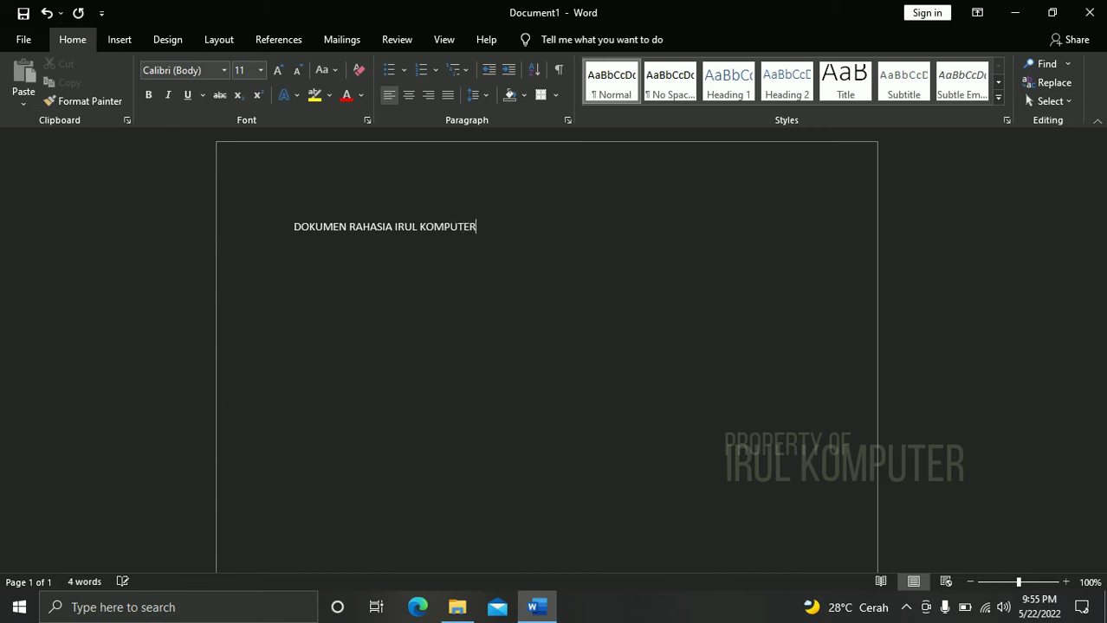
- Enlarge the whole line of text to a font size of 77
{"action": "triple_click", "coordinate": [503, 226]}
{"action": "key", "text": "ctrl+bracketright"}
{"action": "key", "text": "ctrl+bracketright"}
{"action": "key", "text": "ctrl+bracketright"}
{"action": "key", "text": "ctrl+bracketright"}
{"action": "key", "text": "ctrl+bracketright"}
{"action": "key", "text": "ctrl+bracketright"}
{"action": "key", "text": "ctrl+bracketright"}
{"action": "key", "text": "ctrl+bracketright"}
{"action": "key", "text": "ctrl+bracketright"}
{"action": "key", "text": "ctrl+bracketright"}
{"action": "key", "text": "ctrl+bracketright"}
{"action": "key", "text": "ctrl+bracketright"}
{"action": "key", "text": "ctrl+bracketright"}
{"action": "key", "text": "ctrl+bracketright"}
{"action": "key", "text": "ctrl+bracketright"}
{"action": "key", "text": "ctrl+bracketright"}
{"action": "key", "text": "ctrl+bracketright"}
{"action": "key", "text": "ctrl+bracketright"}
{"action": "key", "text": "ctrl+bracketright"}
{"action": "key", "text": "ctrl+bracketright"}
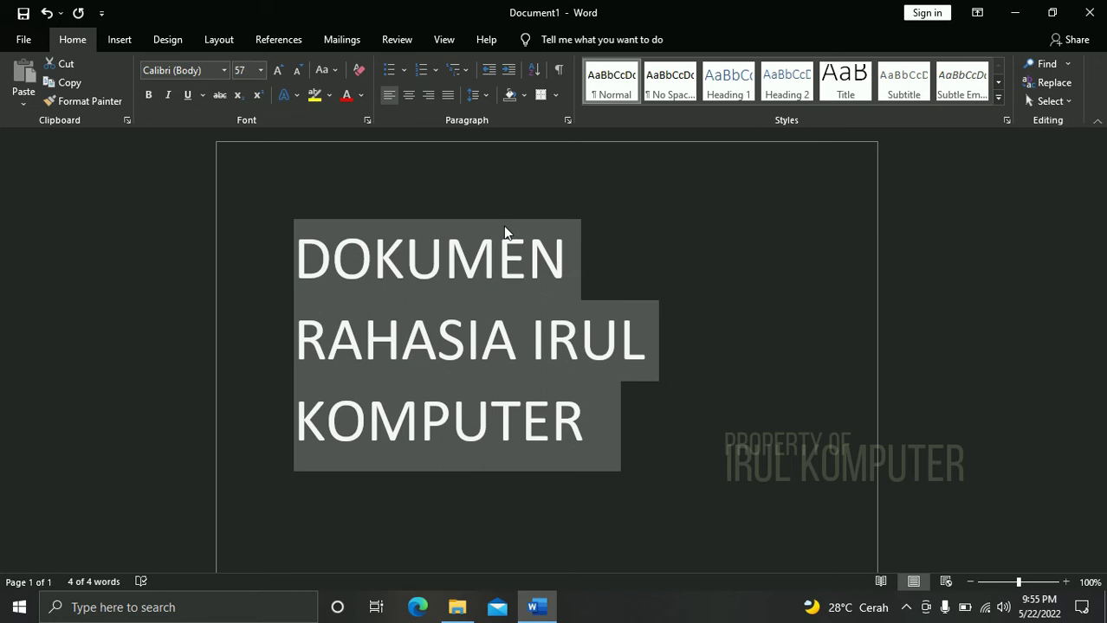
{"action": "key", "text": "ctrl+bracketright"}
{"action": "key", "text": "ctrl+bracketright"}
{"action": "key", "text": "ctrl+bracketright"}
{"action": "key", "text": "ctrl+bracketright"}
{"action": "key", "text": "ctrl+bracketright"}
{"action": "key", "text": "ctrl+bracketright"}
{"action": "key", "text": "ctrl+bracketright"}
{"action": "key", "text": "ctrl+bracketright"}
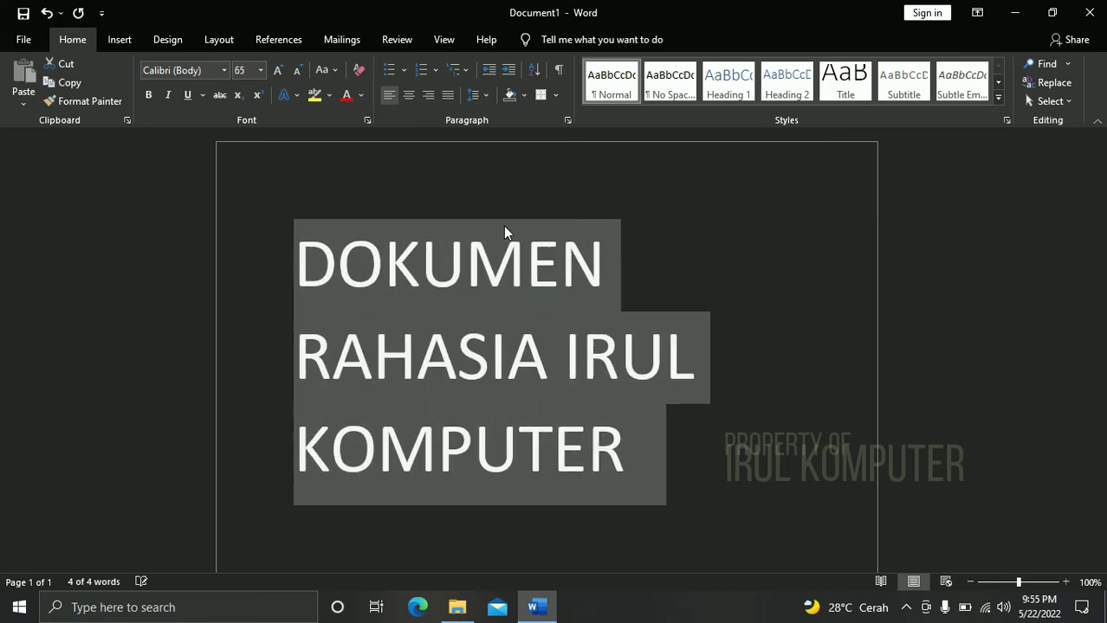
{"action": "key", "text": "ctrl+bracketright"}
{"action": "key", "text": "ctrl+bracketright"}
{"action": "key", "text": "ctrl+bracketright"}
{"action": "key", "text": "ctrl+bracketright"}
{"action": "key", "text": "ctrl+bracketright"}
{"action": "key", "text": "ctrl+bracketright"}
{"action": "key", "text": "ctrl+bracketright"}
{"action": "key", "text": "ctrl+bracketright"}
{"action": "key", "text": "ctrl+bracketright"}
{"action": "key", "text": "ctrl+bracketright"}
{"action": "key", "text": "ctrl+bracketright"}
{"action": "key", "text": "ctrl+bracketright"}
{"action": "type", "text": "["}
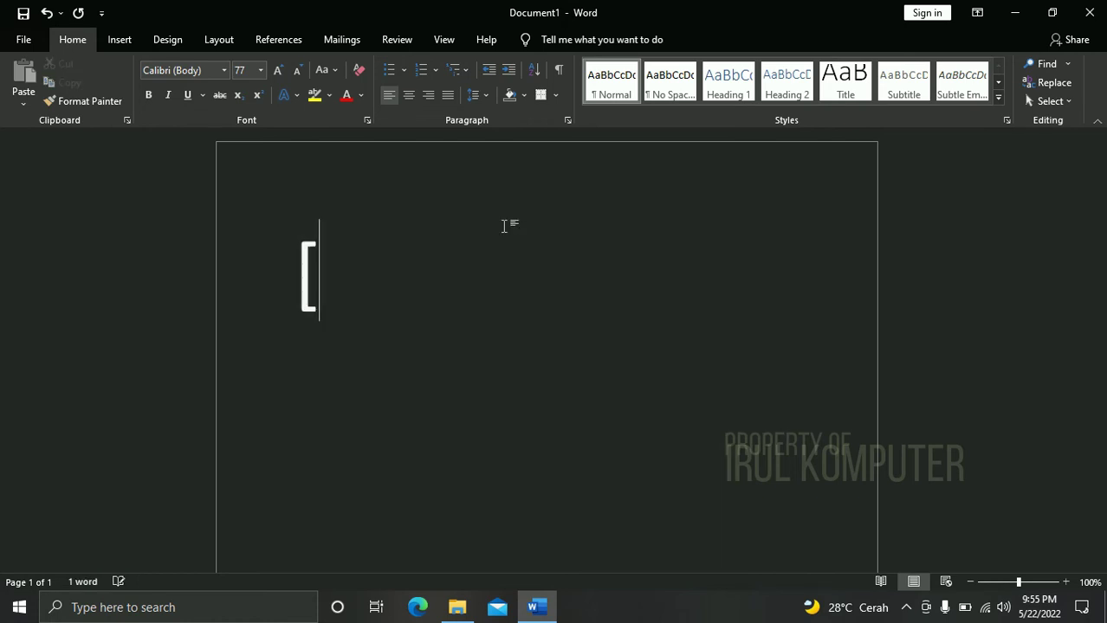
{"action": "key", "text": "ctrl+z"}
{"action": "left_click", "coordinate": [549, 381]}
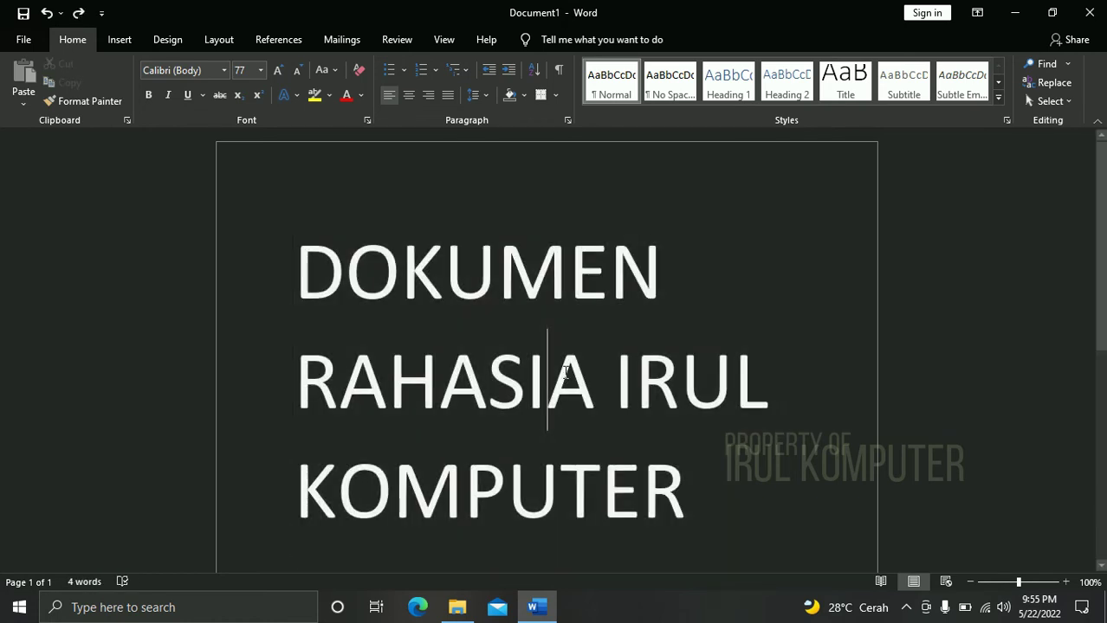
- Save the document as DOKUMEN RAHASIA IRUL KOMPUTER in the Documents folder and close Word
{"action": "key", "text": "ctrl+s"}
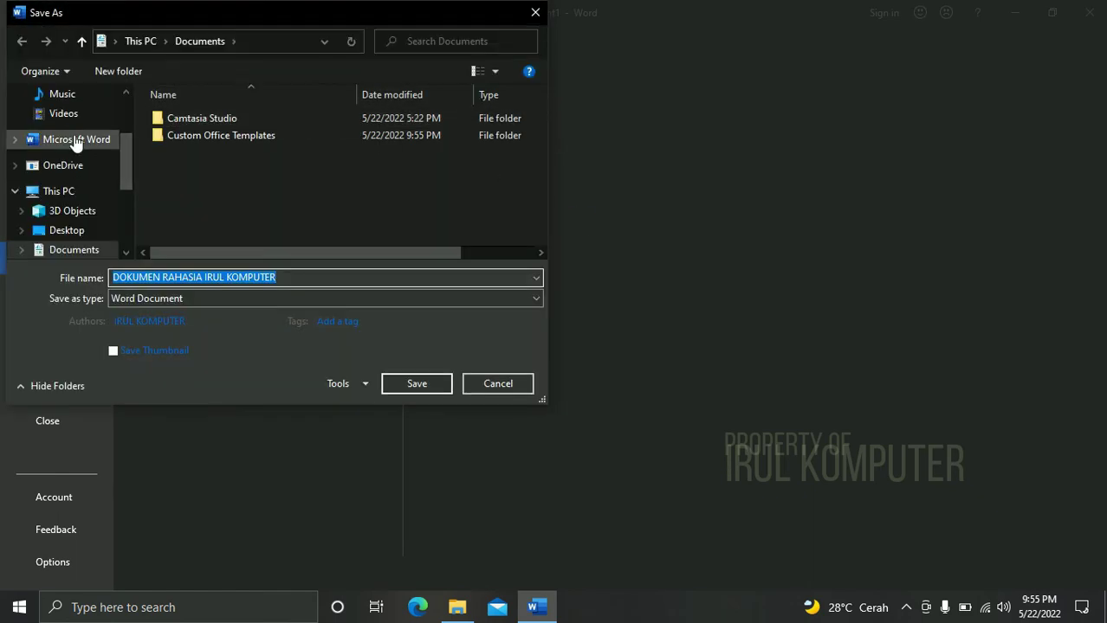
{"action": "left_click", "coordinate": [82, 165]}
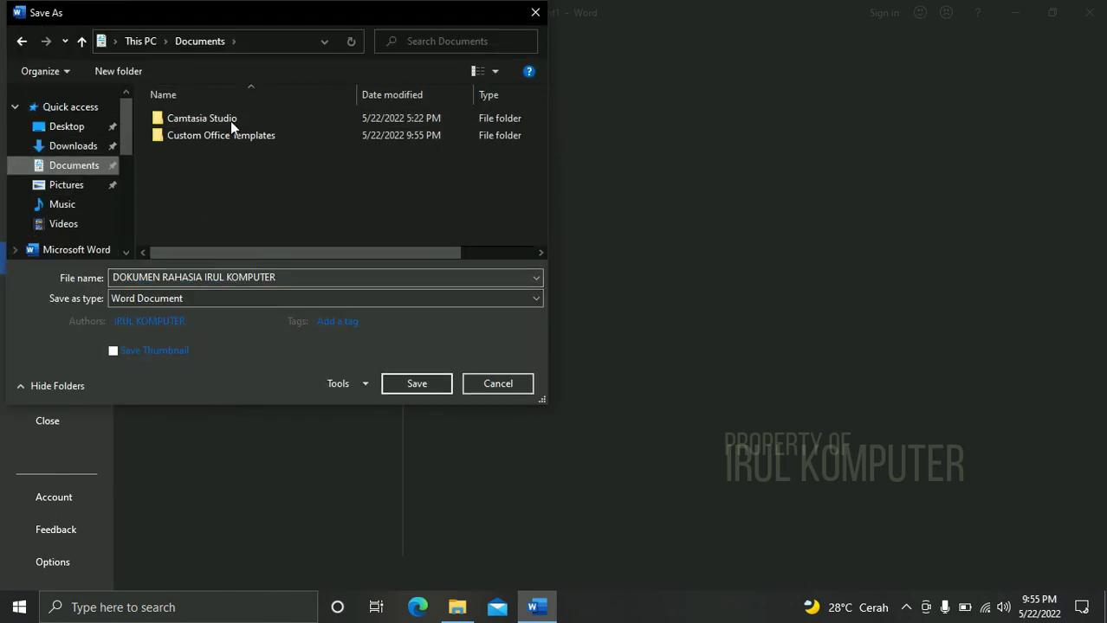
{"action": "left_click", "coordinate": [74, 167]}
{"action": "left_click", "coordinate": [417, 383]}
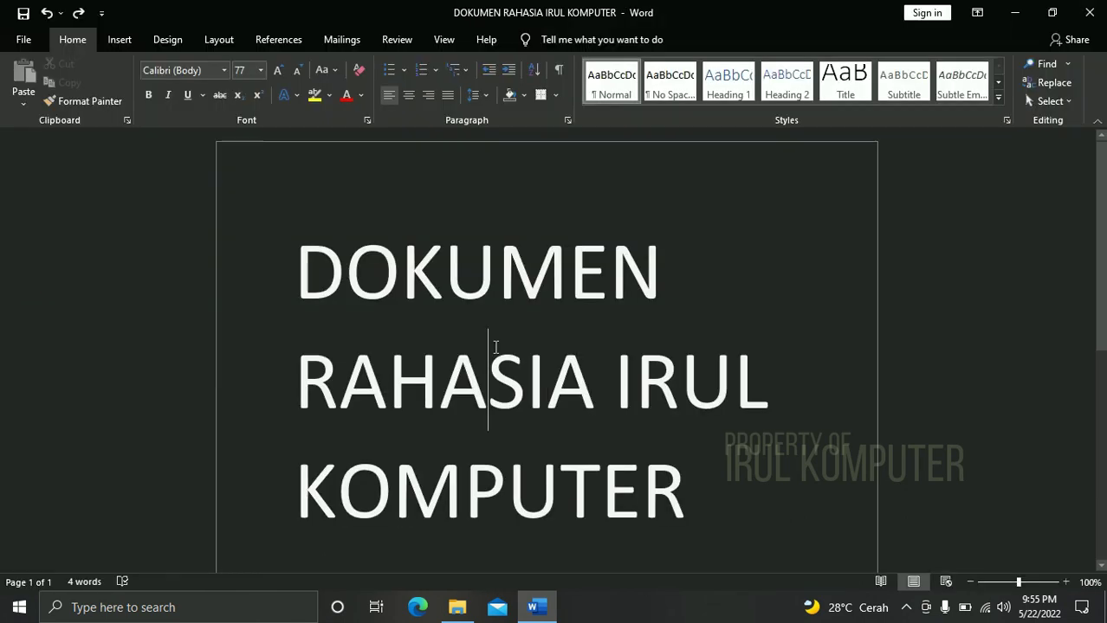
{"action": "left_click", "coordinate": [1089, 12]}
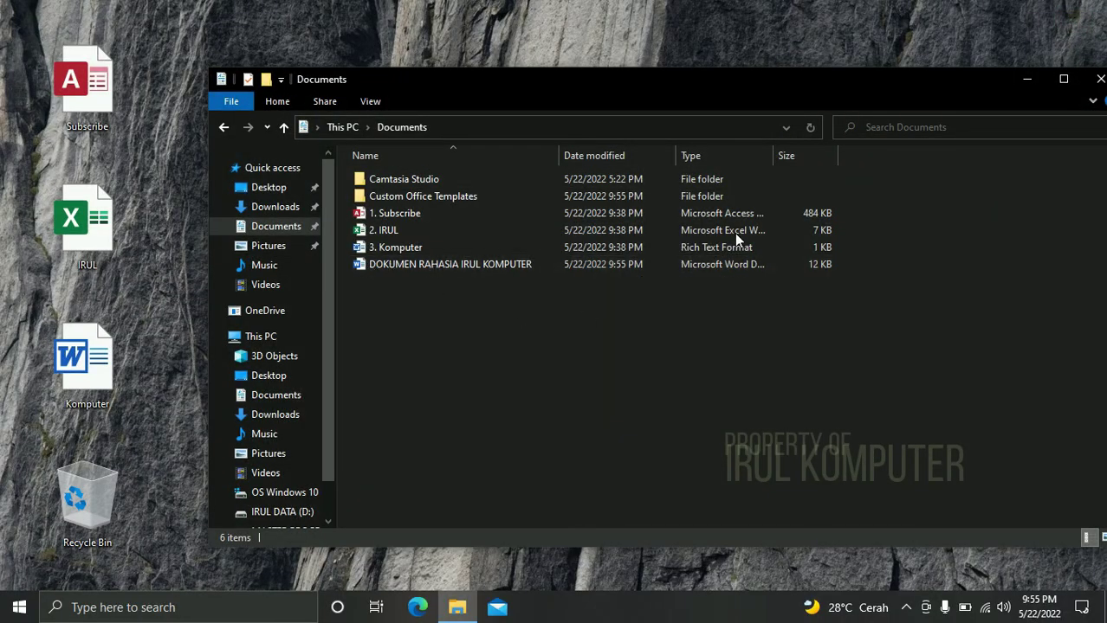
- Close the Documents window and restart the computer without installing updates
{"action": "left_click_drag", "start_coordinate": [806, 90], "coordinate": [750, 84]}
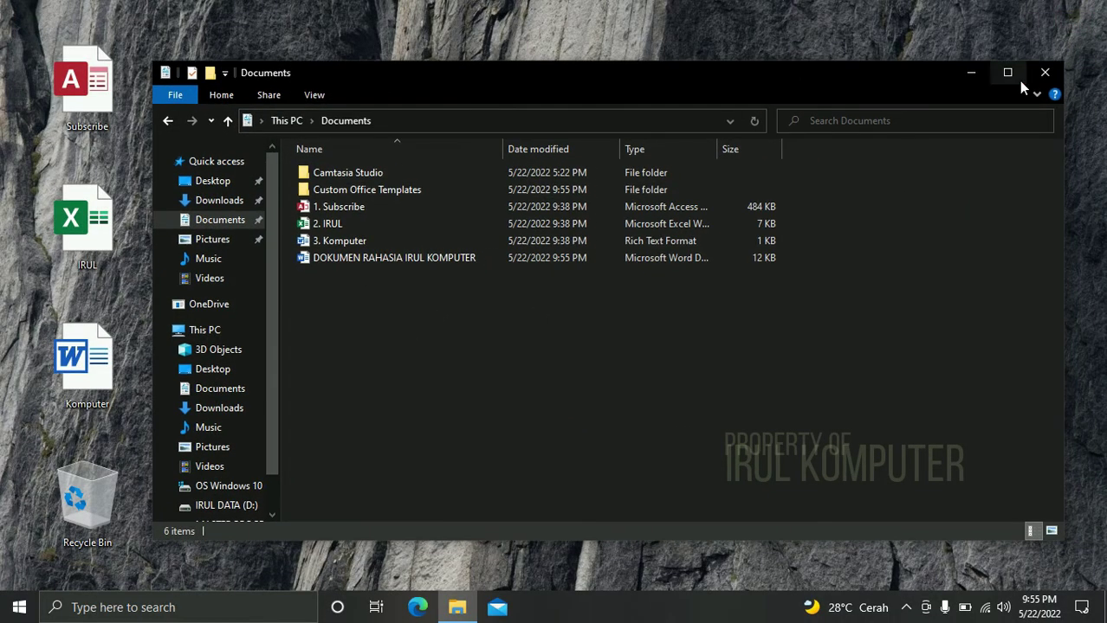
{"action": "left_click", "coordinate": [1044, 73]}
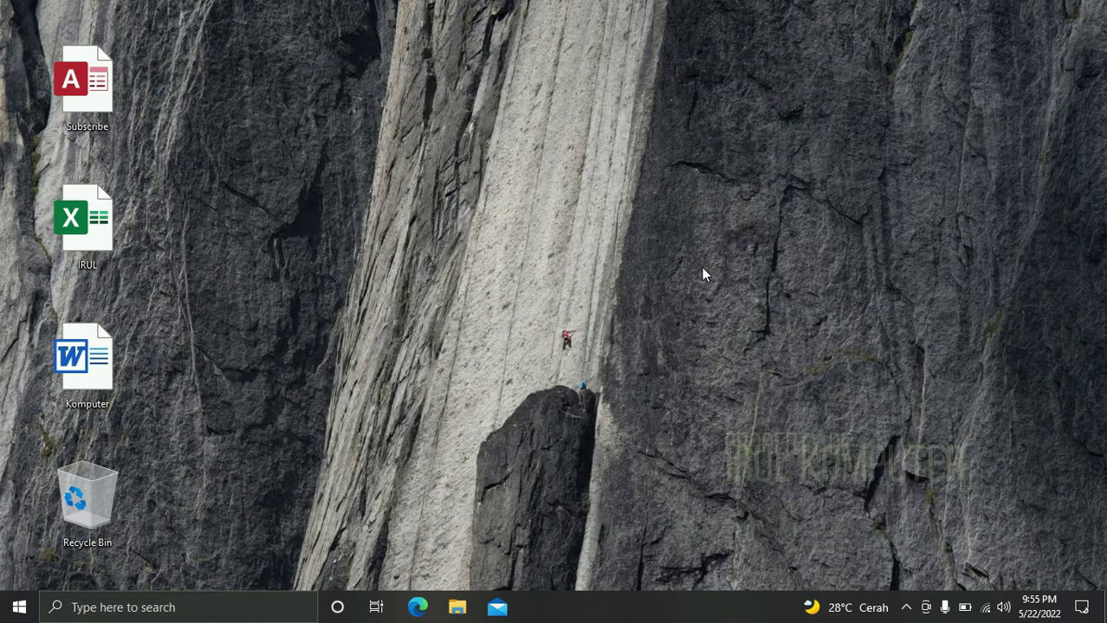
{"action": "key", "text": "alt+F4"}
{"action": "left_click", "coordinate": [635, 325]}
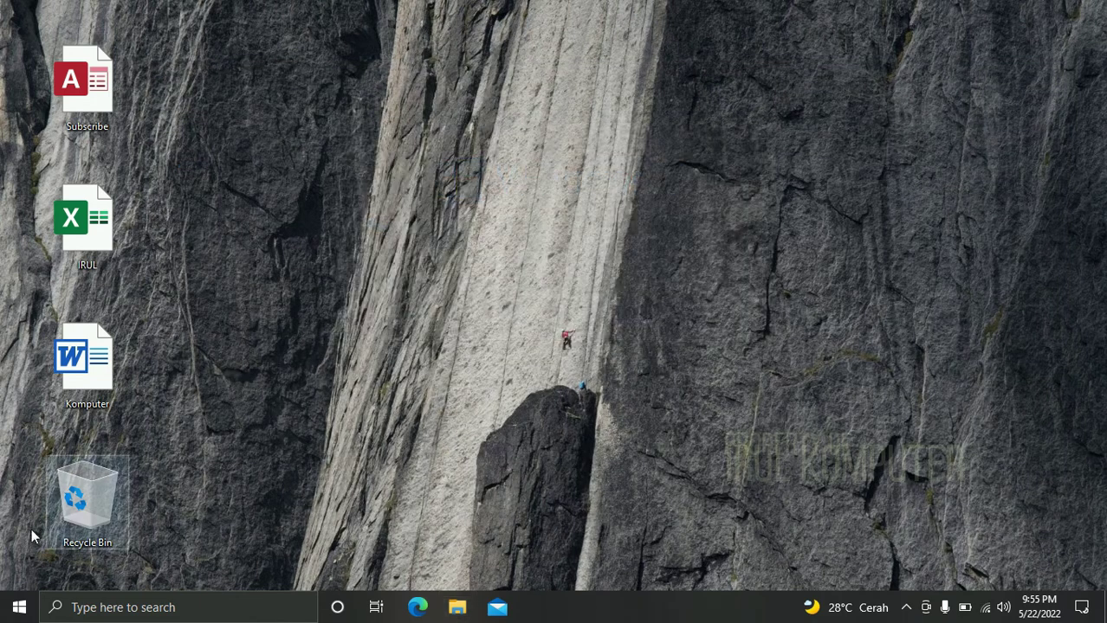
{"action": "right_click", "coordinate": [21, 608]}
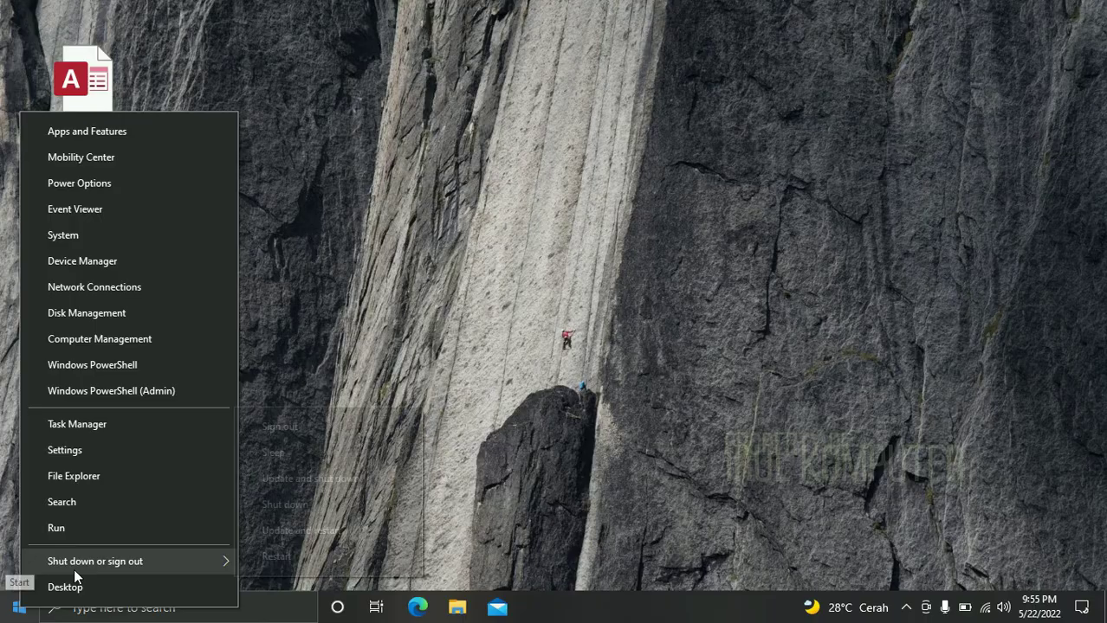
{"action": "mouse_move", "coordinate": [74, 565]}
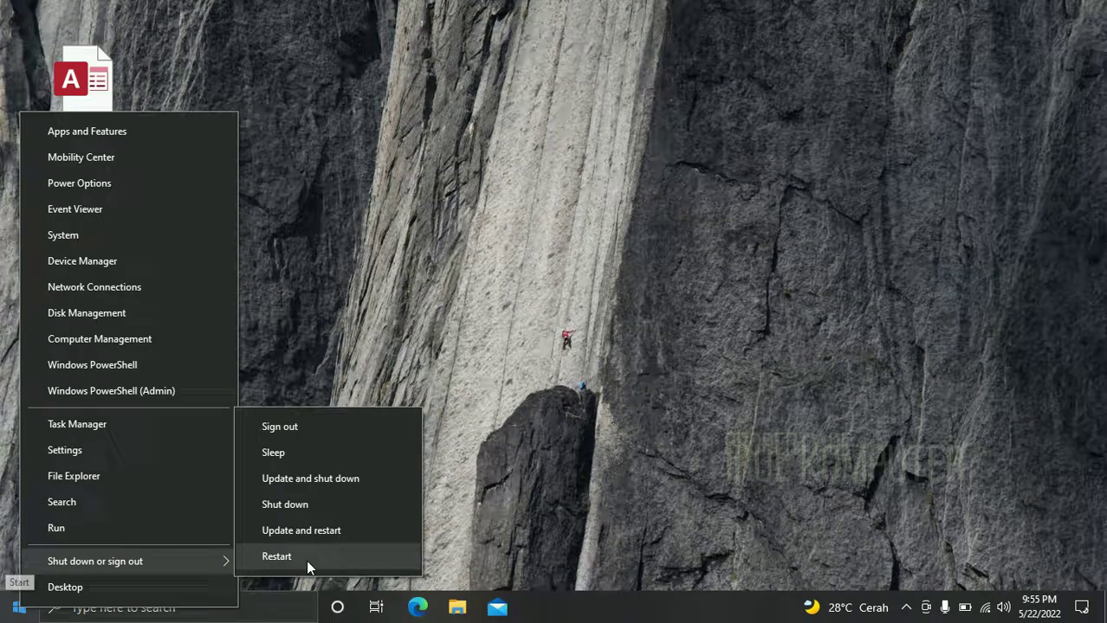
{"action": "left_click", "coordinate": [306, 561]}
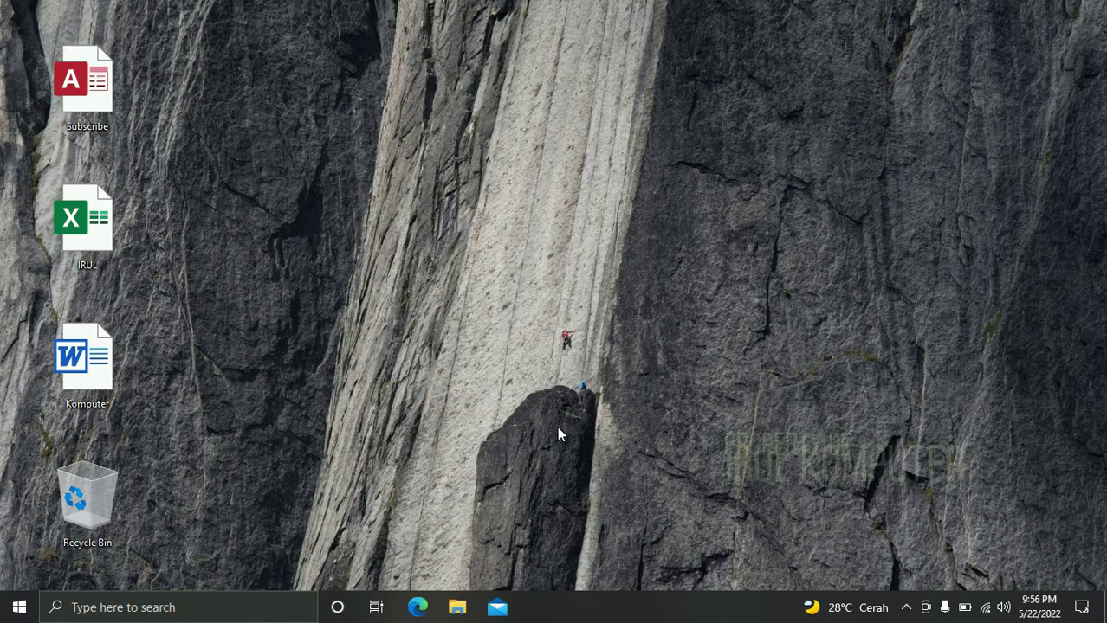
- Open the Documents folder in File Explorer to check whether the saved files survived the restart
{"action": "left_click", "coordinate": [457, 607]}
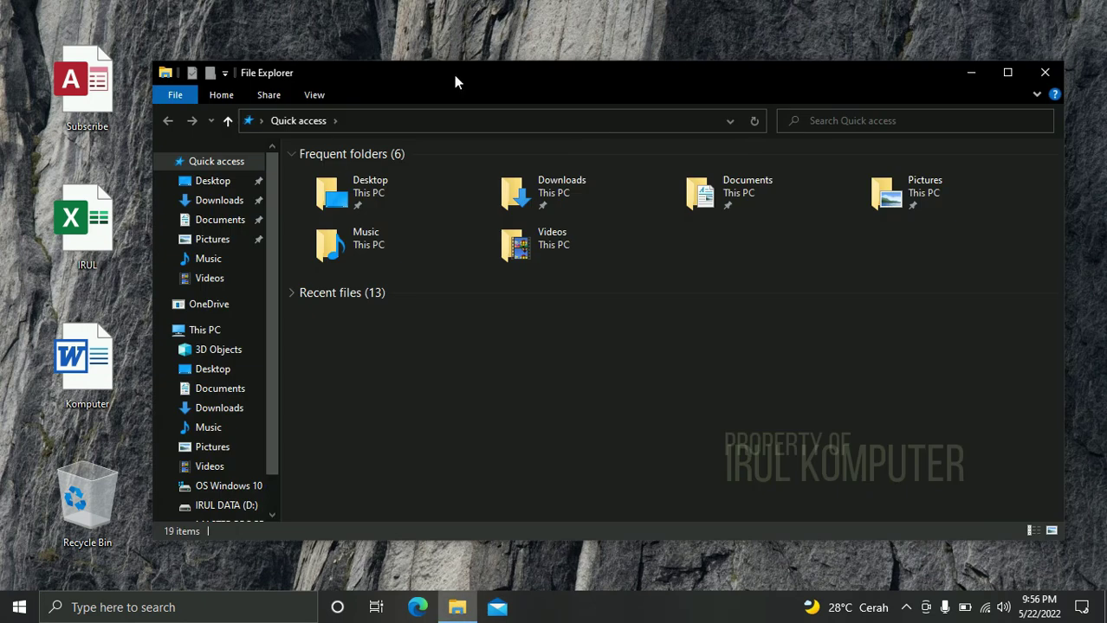
{"action": "left_click", "coordinate": [221, 223]}
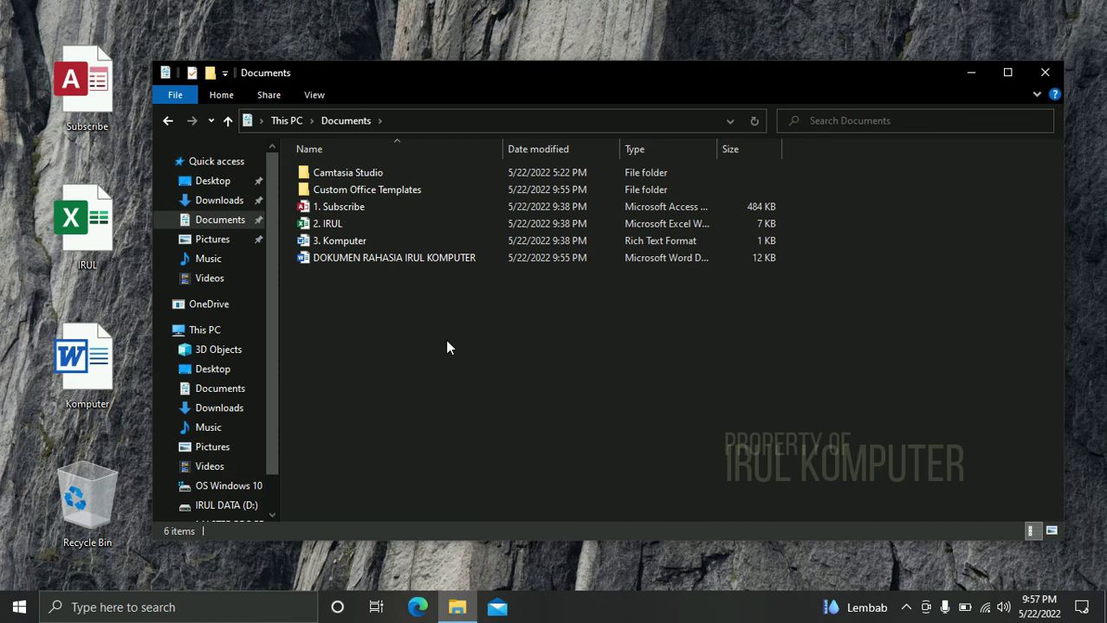
- Open the User Accounts dialog by running netplwiz from the Run dialog
{"action": "key", "text": "super+r"}
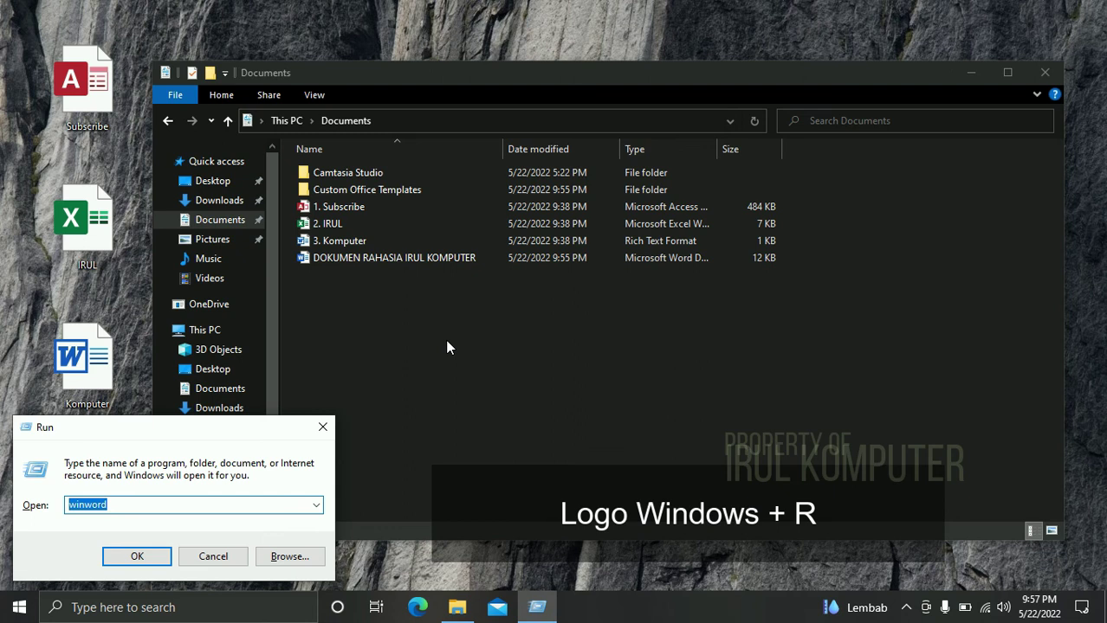
{"action": "type", "text": "n"}
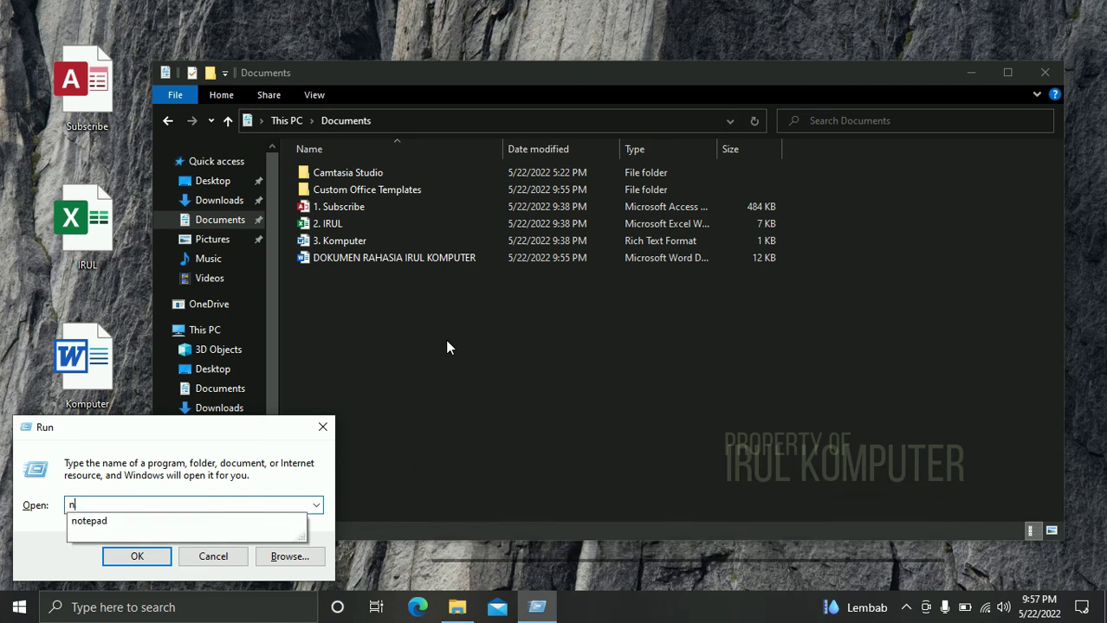
{"action": "type", "text": "etpl"}
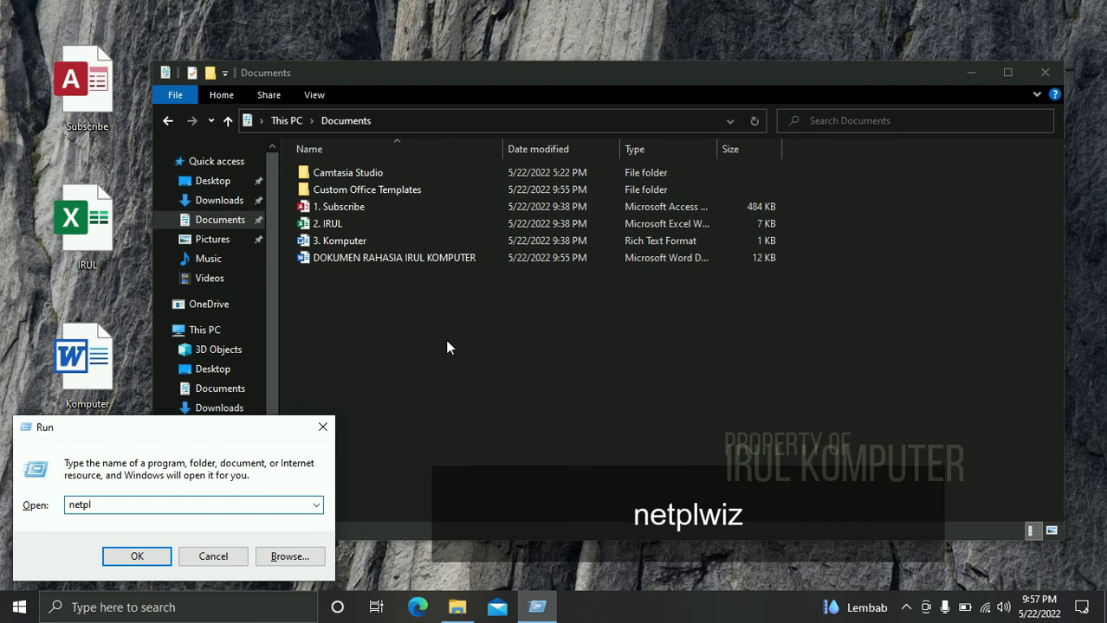
{"action": "type", "text": "wiwiz"}
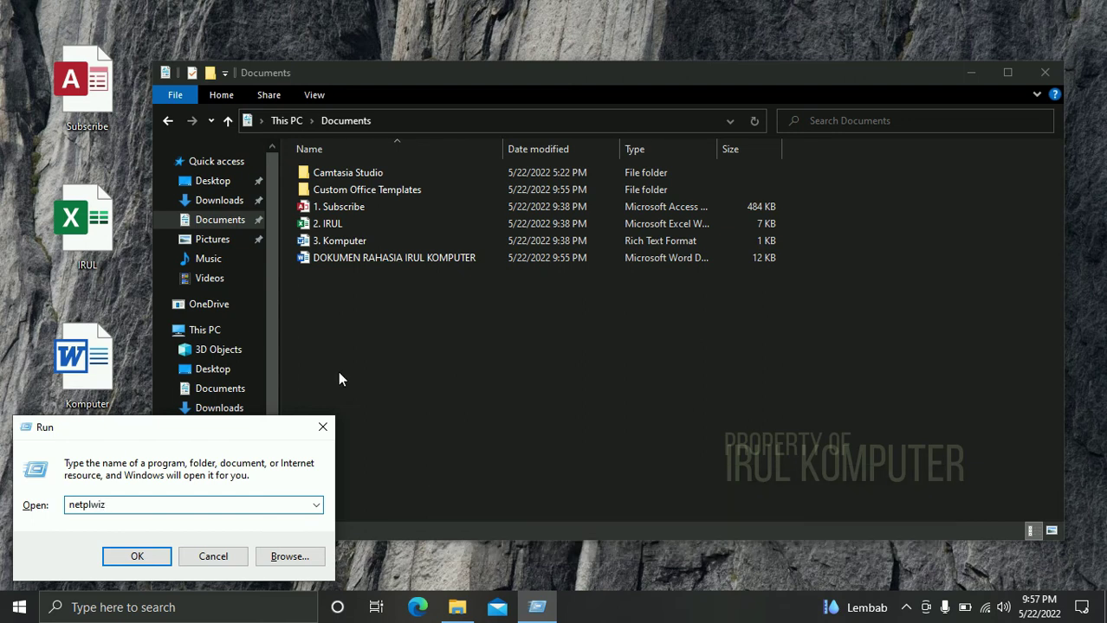
{"action": "left_click", "coordinate": [146, 559]}
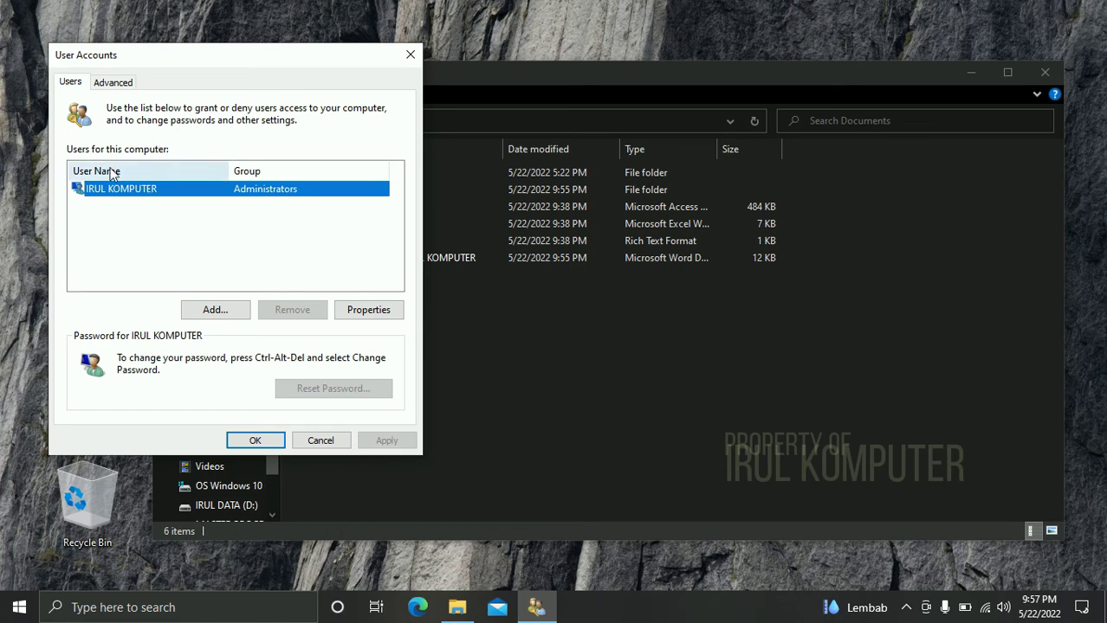
- Add a local user account named IRUL KOMPI without a Microsoft account, leaving the password and hint blank
{"action": "left_click", "coordinate": [215, 310]}
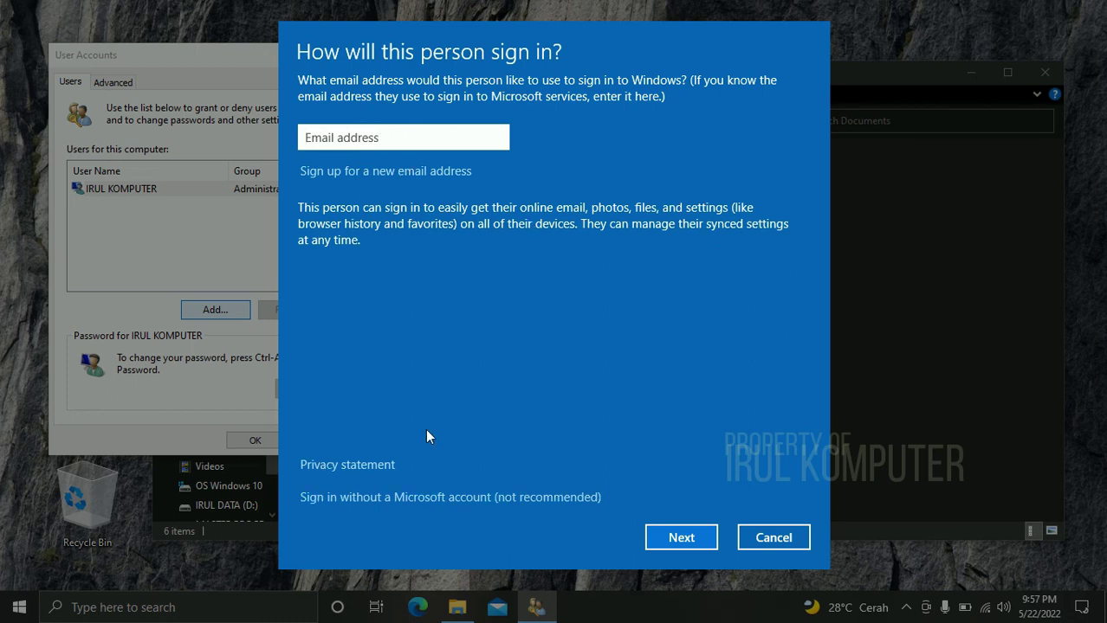
{"action": "left_click", "coordinate": [378, 500]}
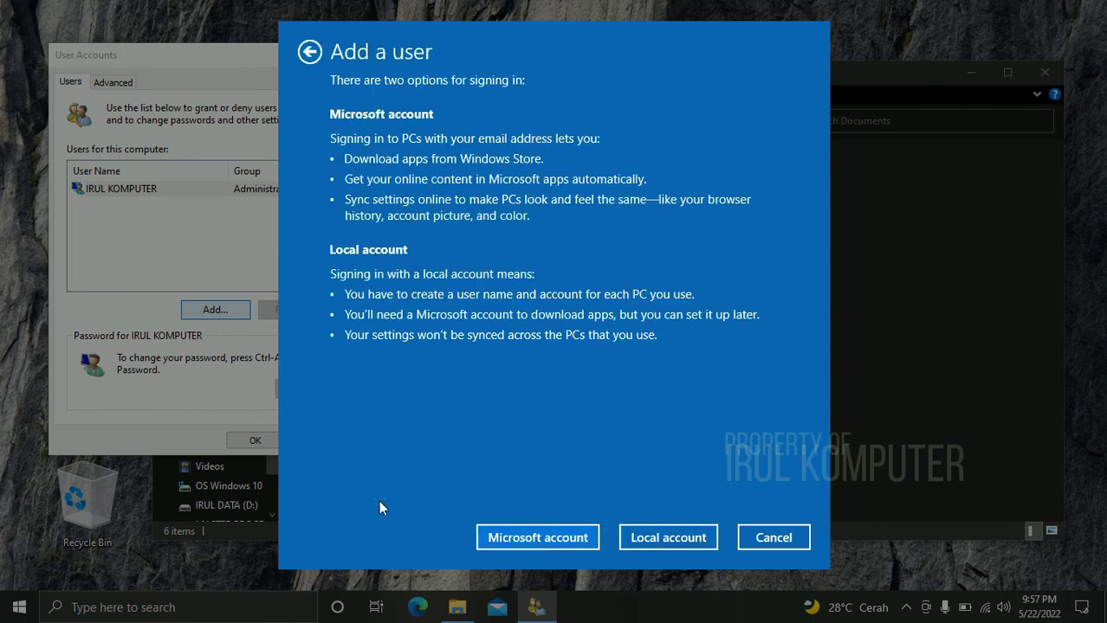
{"action": "left_click", "coordinate": [658, 540]}
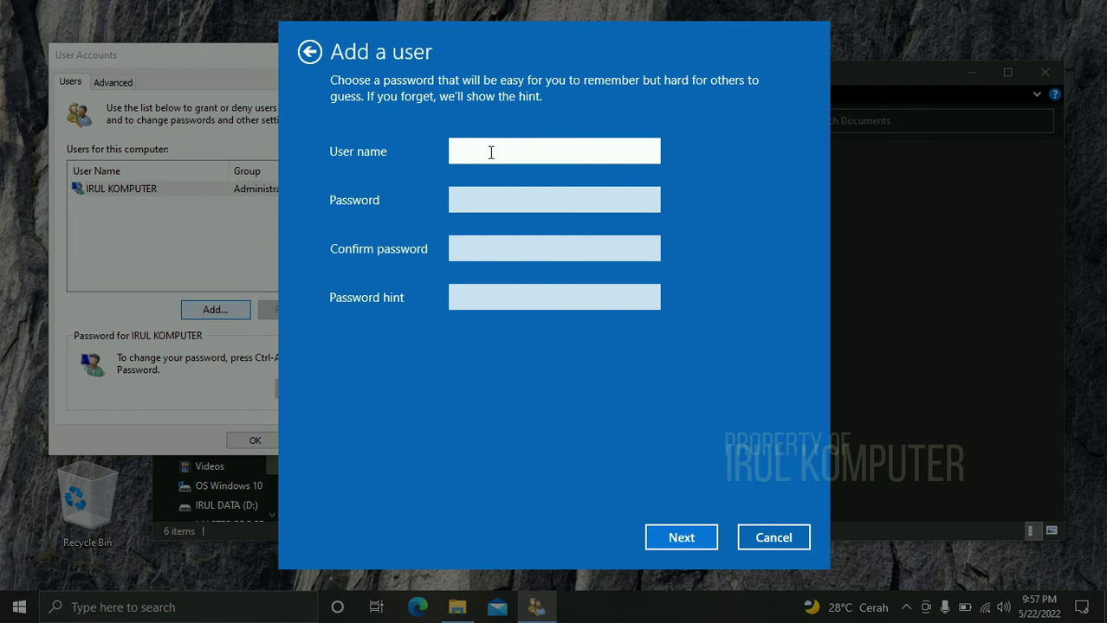
{"action": "type", "text": "IRUL KOMPI"}
{"action": "key", "text": "Tab"}
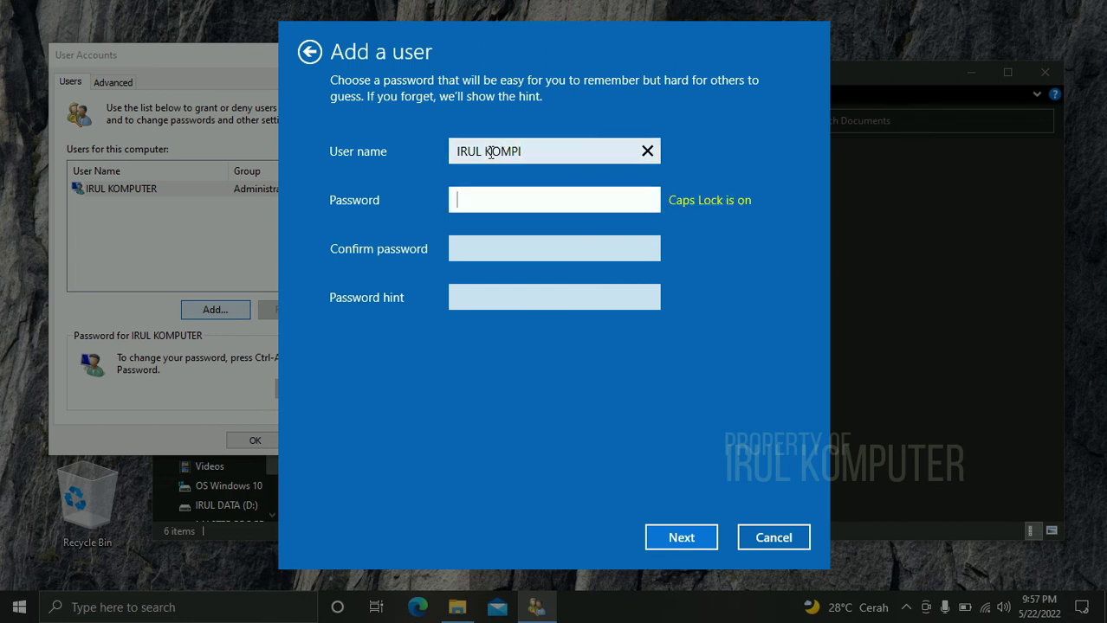
{"action": "key", "text": "Tab"}
{"action": "key", "text": "Tab"}
{"action": "key", "text": "Tab"}
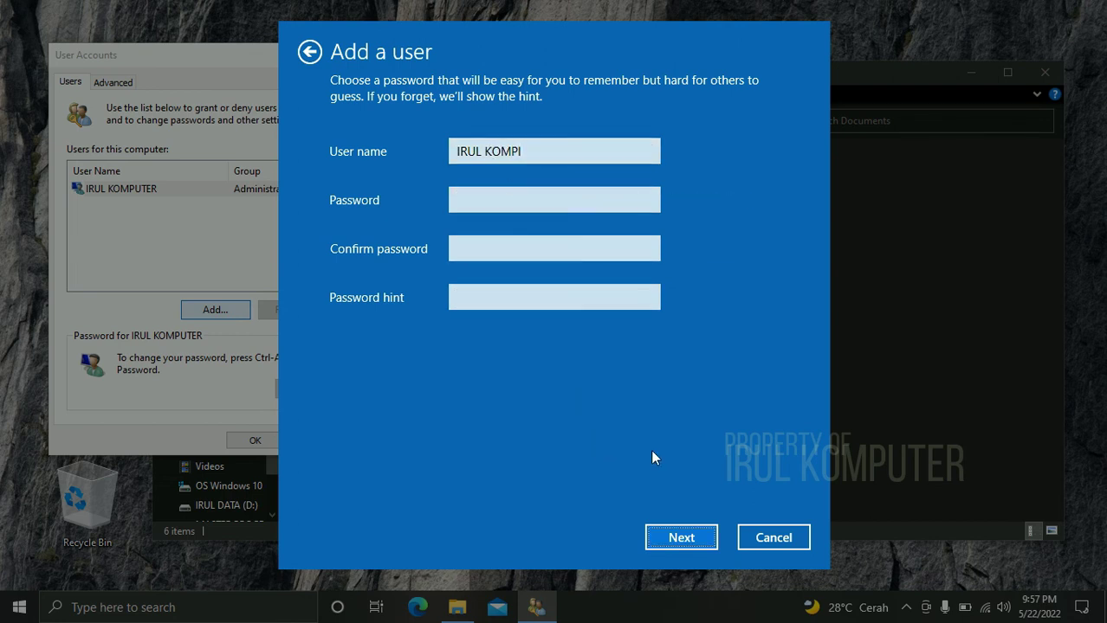
{"action": "left_click", "coordinate": [692, 537]}
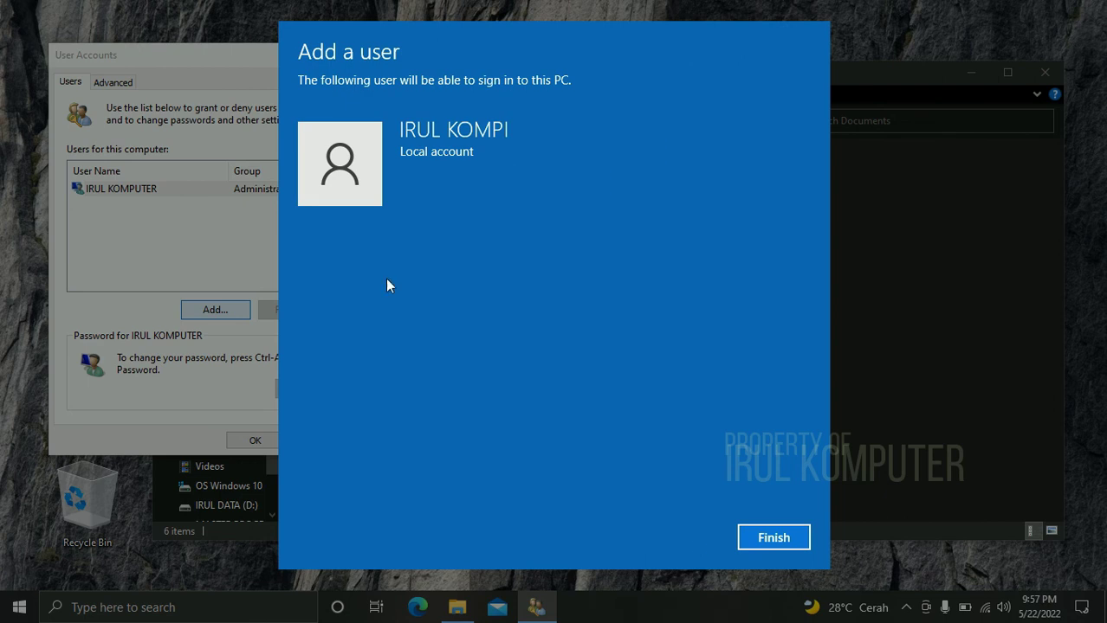
{"action": "left_click", "coordinate": [773, 538]}
- Change the IRUL KOMPI account's group membership to Administrator and close the User Accounts dialog
{"action": "left_click", "coordinate": [150, 189]}
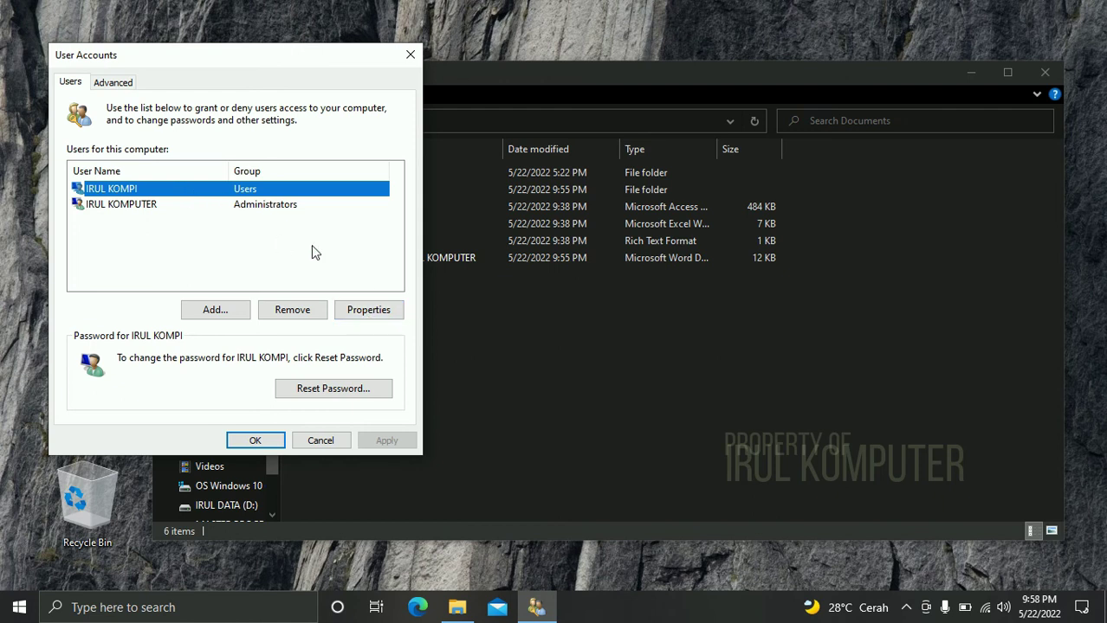
{"action": "left_click", "coordinate": [367, 311]}
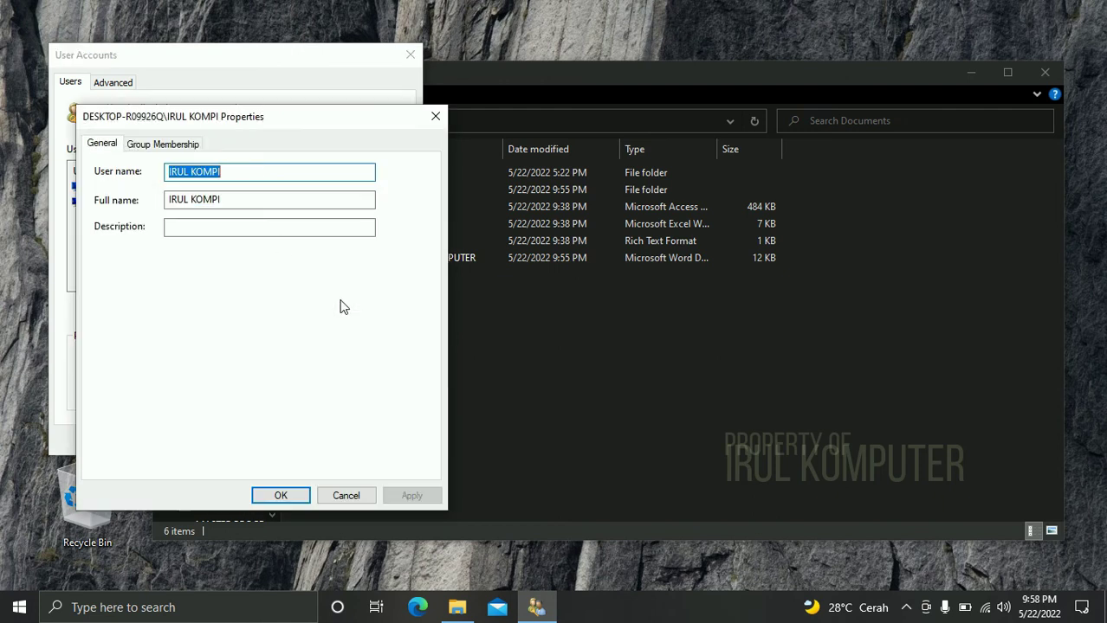
{"action": "left_click", "coordinate": [157, 145]}
{"action": "left_click", "coordinate": [119, 249]}
{"action": "left_click", "coordinate": [423, 499]}
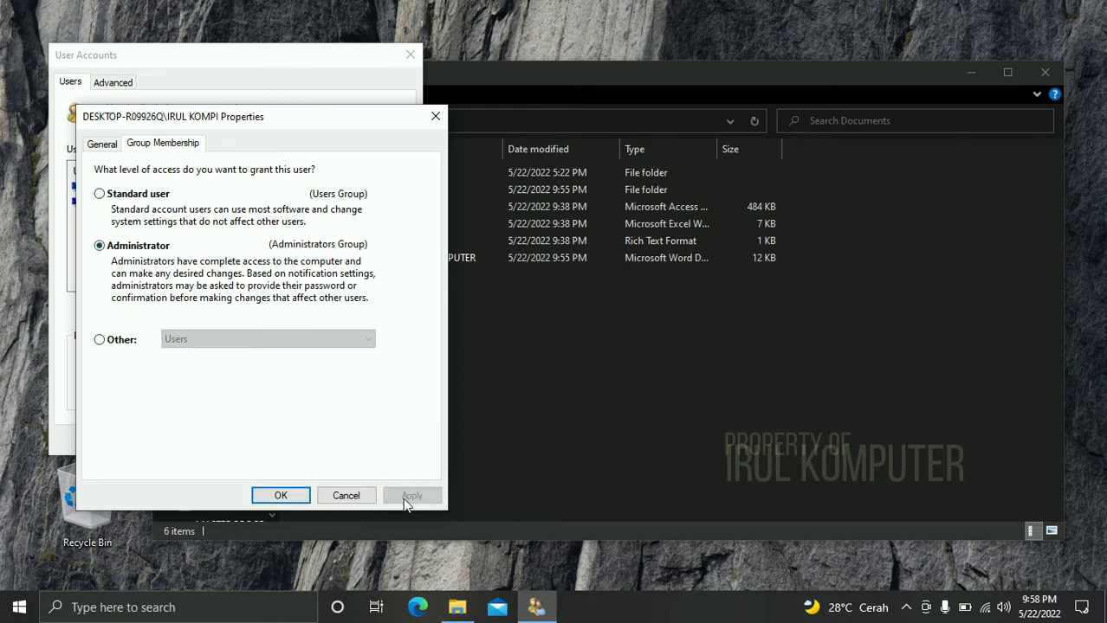
{"action": "left_click", "coordinate": [280, 496]}
{"action": "left_click", "coordinate": [254, 440]}
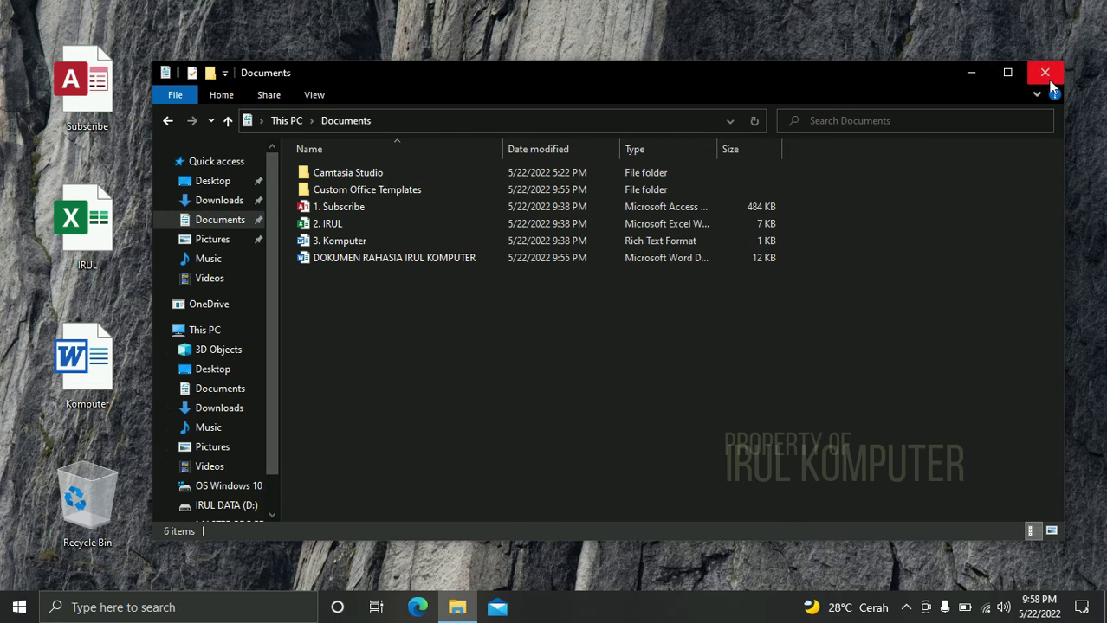
- Close the Documents folder window and switch from the current account to a sign-in with the new IRUL KOMPI account
{"action": "left_click", "coordinate": [1044, 73]}
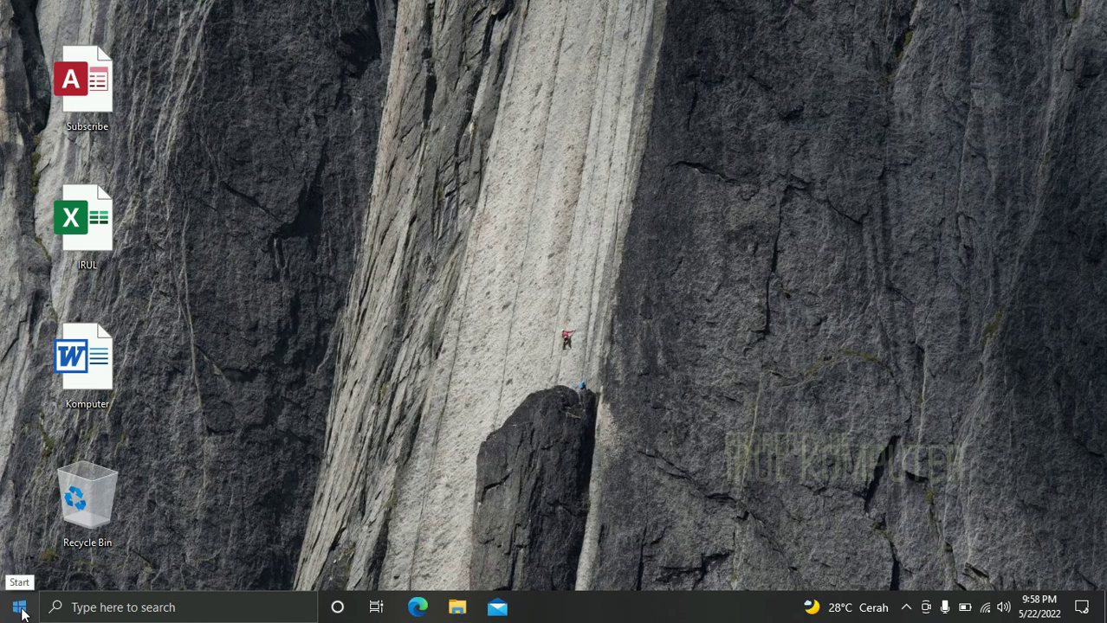
{"action": "left_click", "coordinate": [20, 611]}
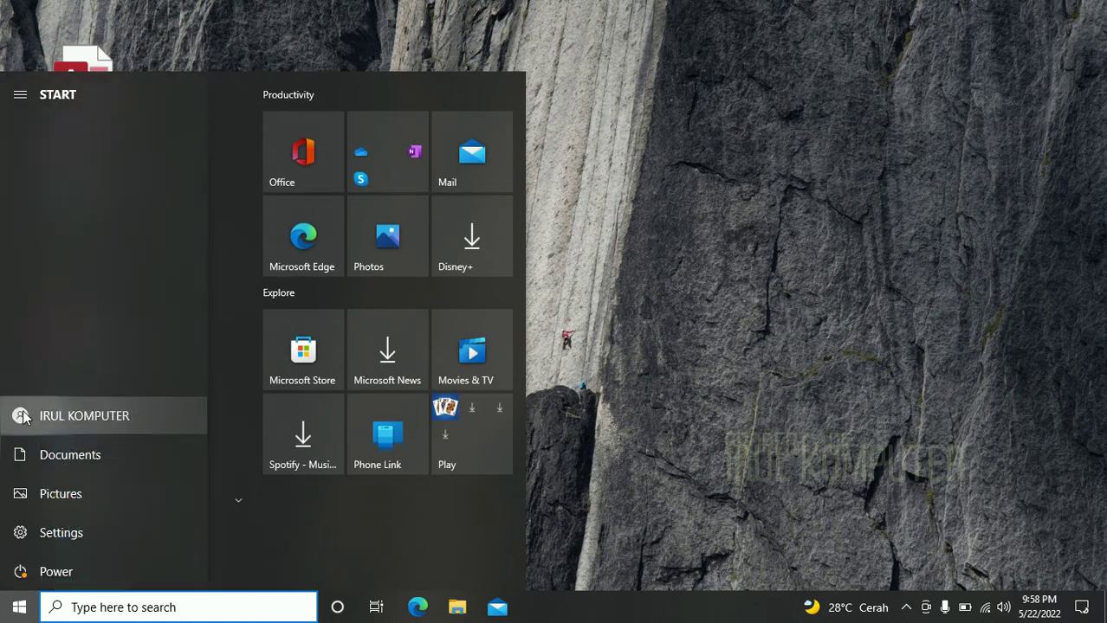
{"action": "left_click", "coordinate": [24, 418]}
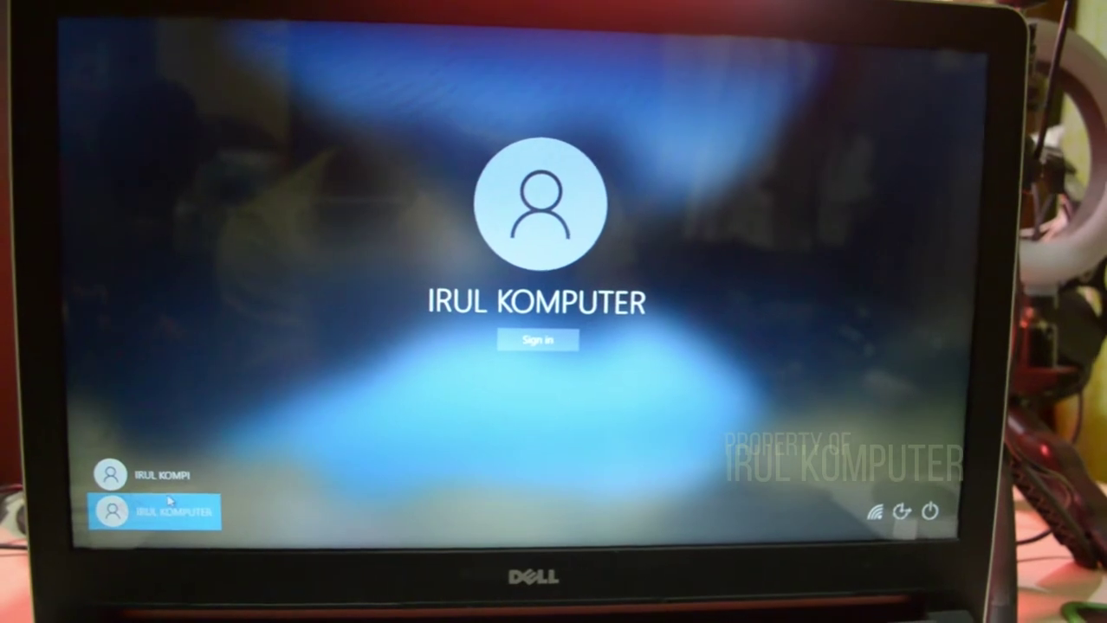
{"action": "left_click", "coordinate": [151, 485]}
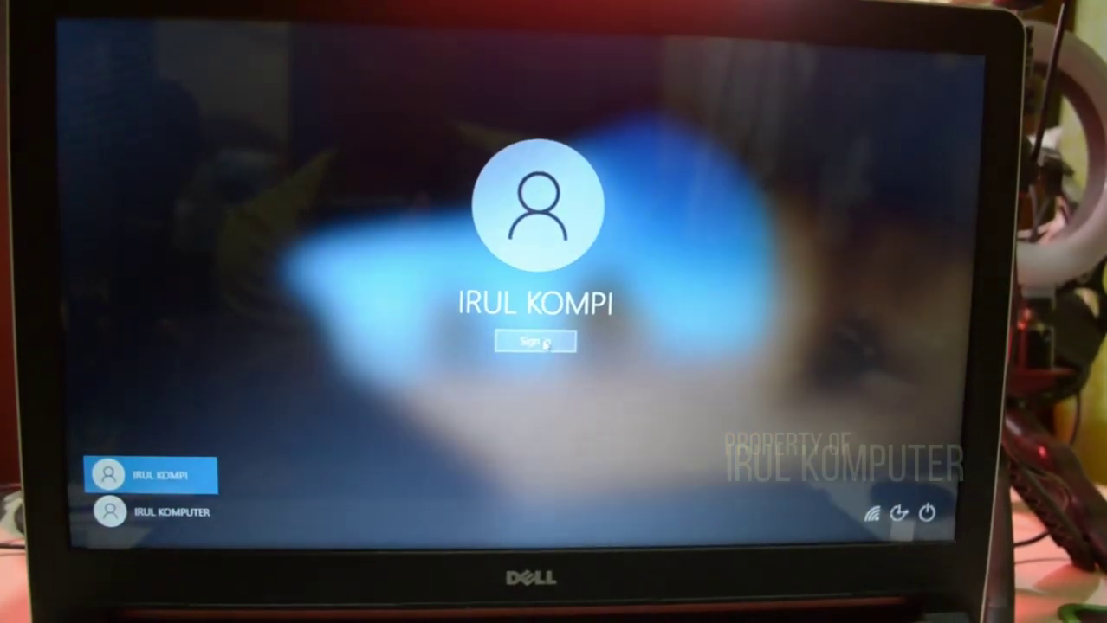
{"action": "left_click", "coordinate": [544, 344]}
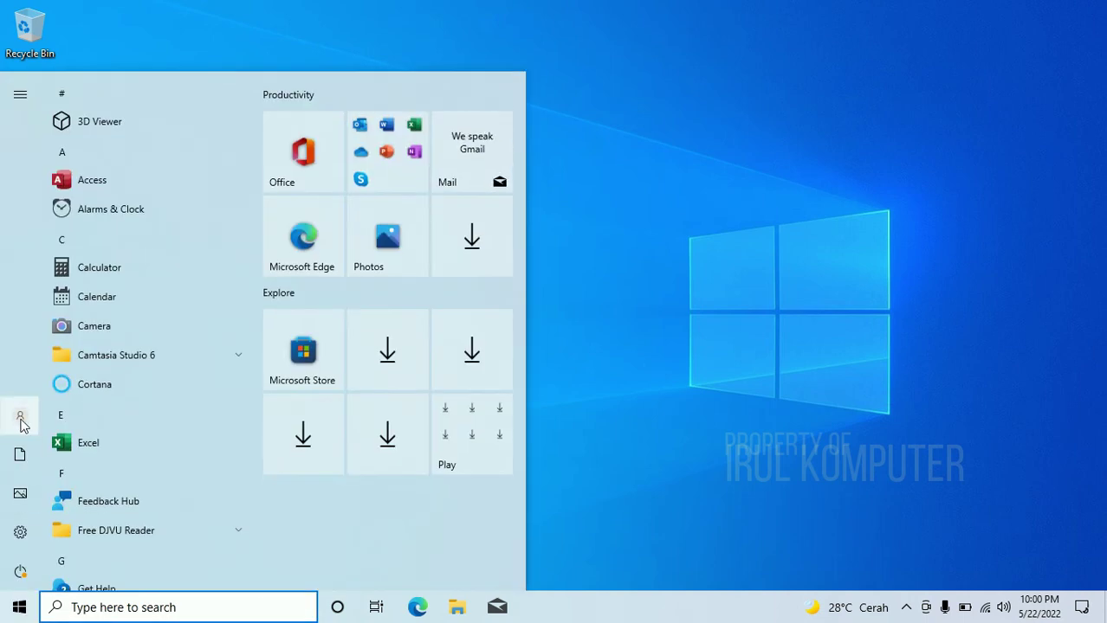
- Check which accounts are signed in through the account options, and return to the desktop
{"action": "mouse_move", "coordinate": [20, 415]}
{"action": "left_click", "coordinate": [69, 415]}
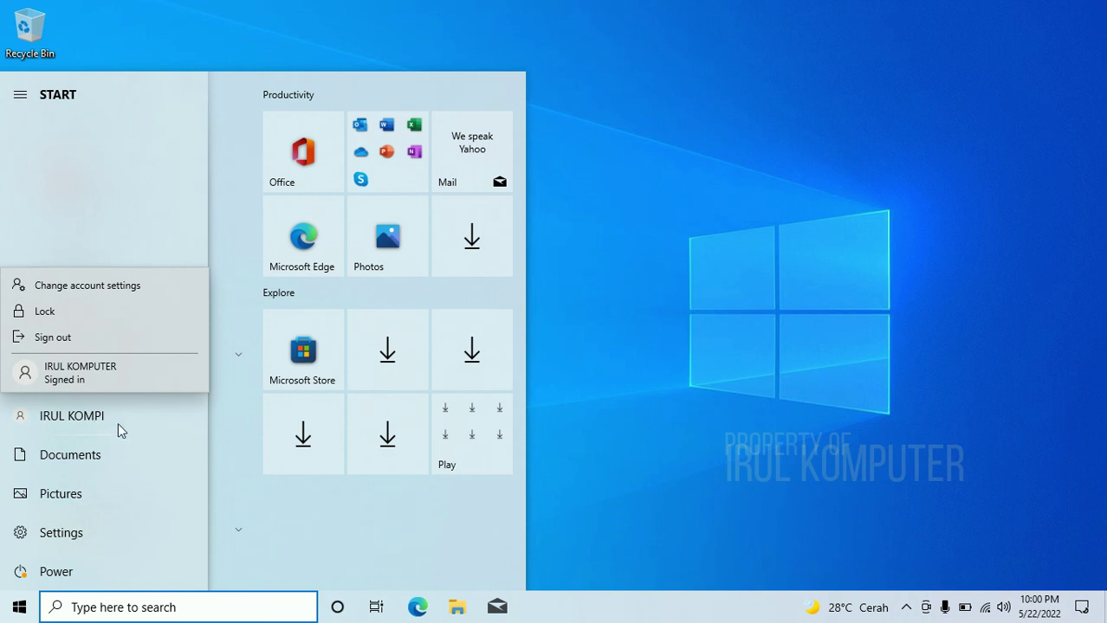
{"action": "left_click", "coordinate": [628, 374]}
{"action": "left_click", "coordinate": [618, 374]}
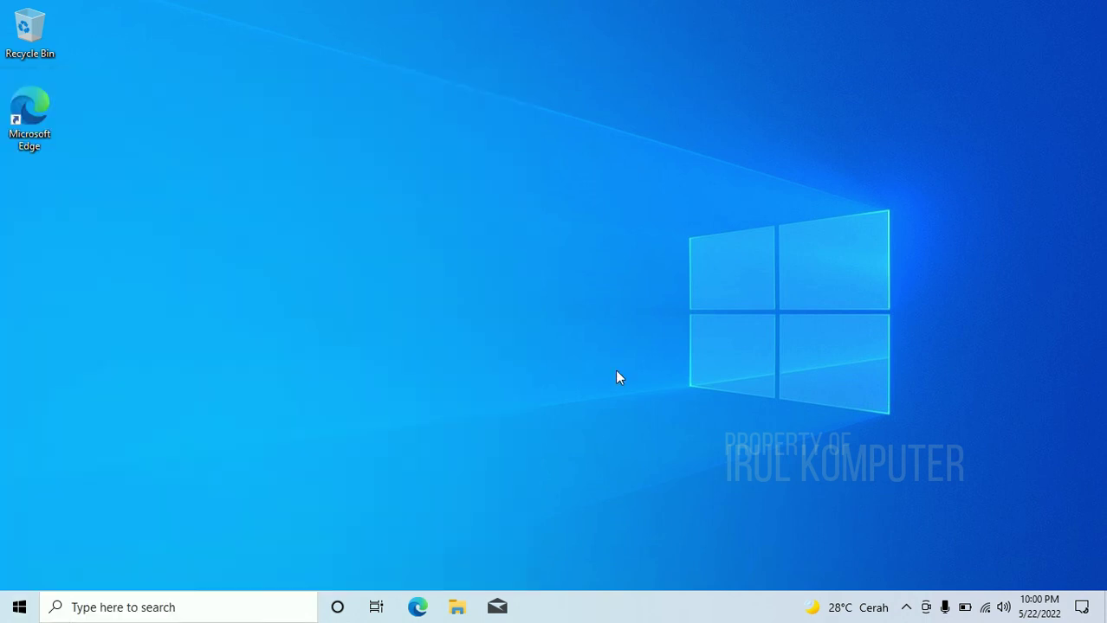
- Launch Command Prompt with cmd from the Run dialog, check the current user with whoami, and exit the console
{"action": "right_click", "coordinate": [19, 611]}
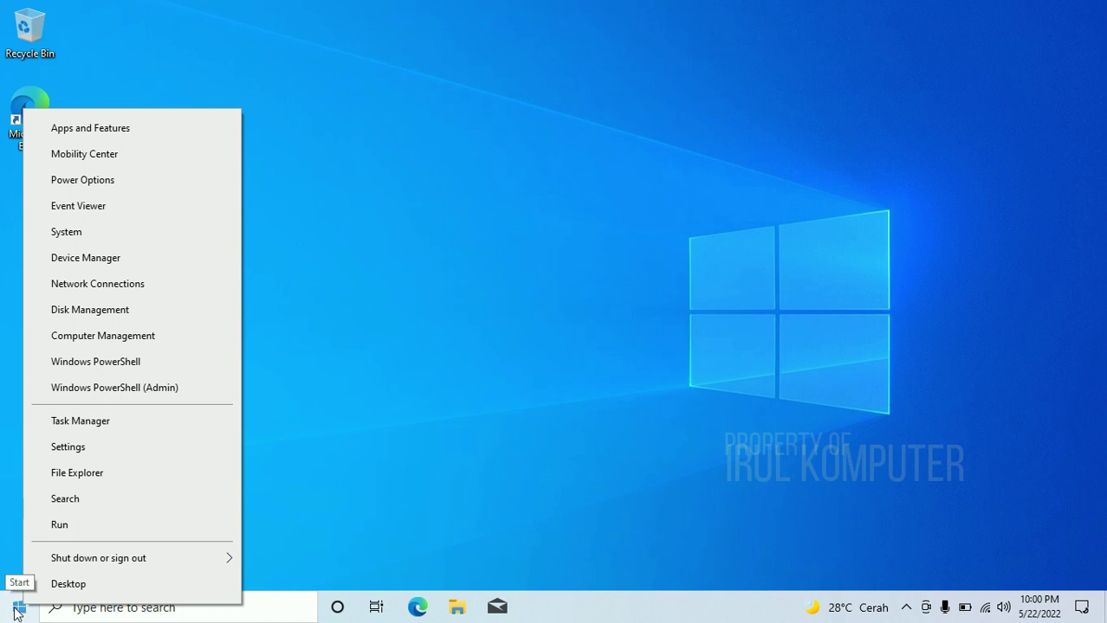
{"action": "left_click", "coordinate": [95, 528]}
{"action": "type", "text": "cmd"}
{"action": "key", "text": "Return"}
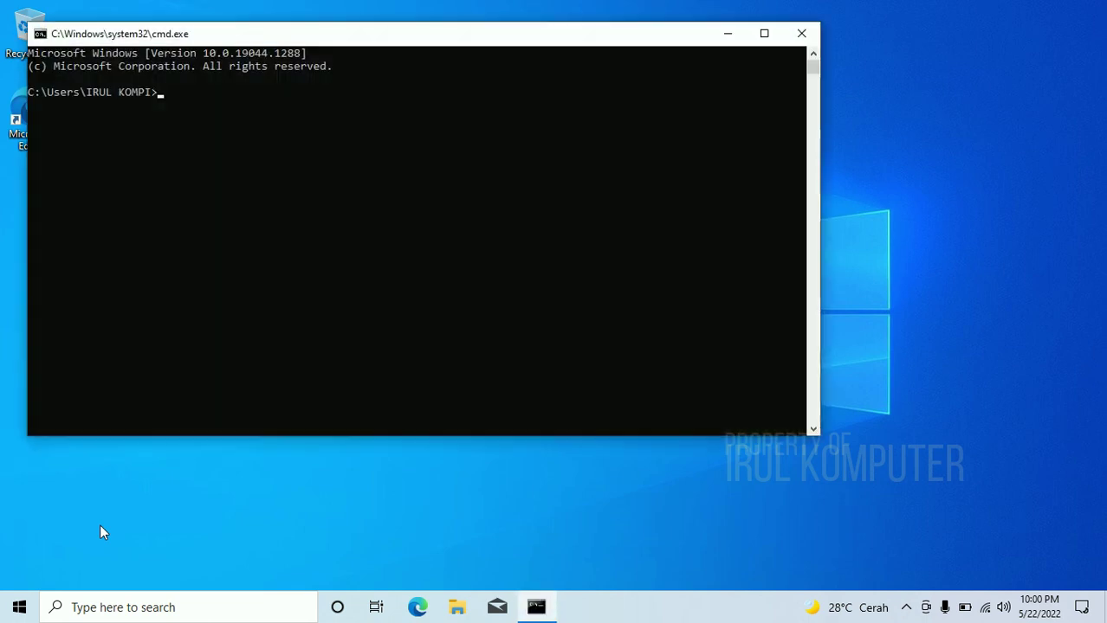
{"action": "type", "text": "whoam"}
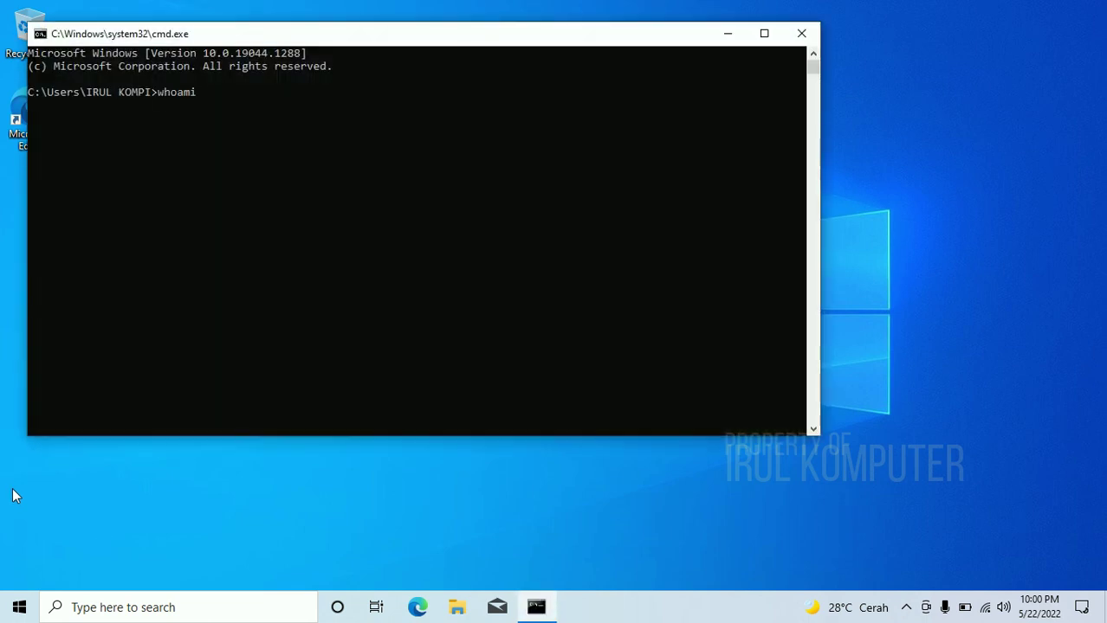
{"action": "type", "text": "i"}
{"action": "key", "text": "Return"}
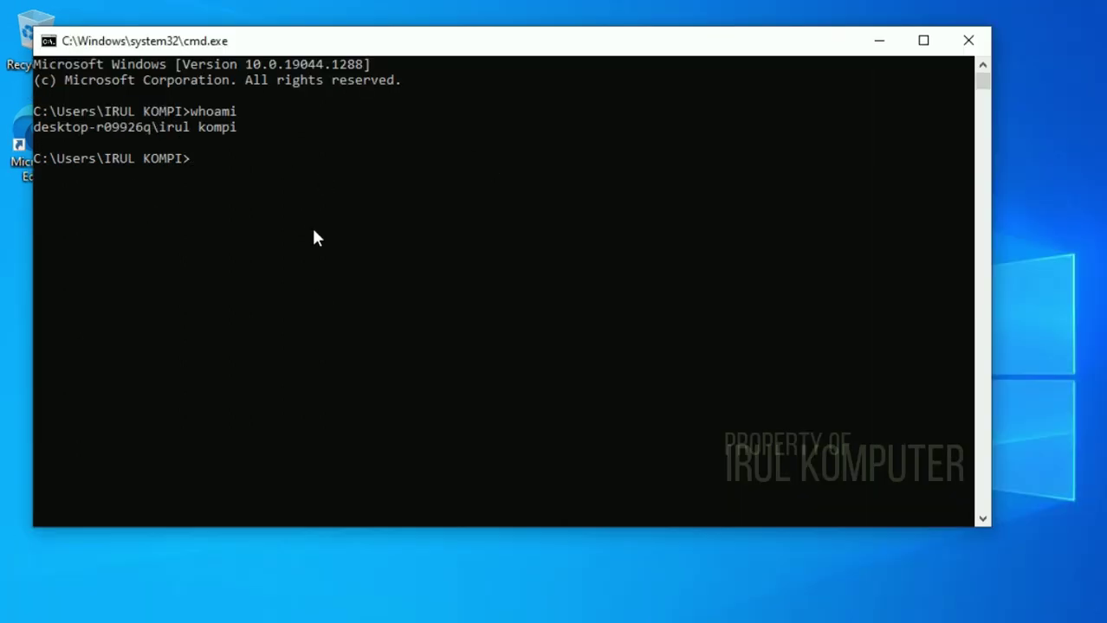
{"action": "type", "text": "exit"}
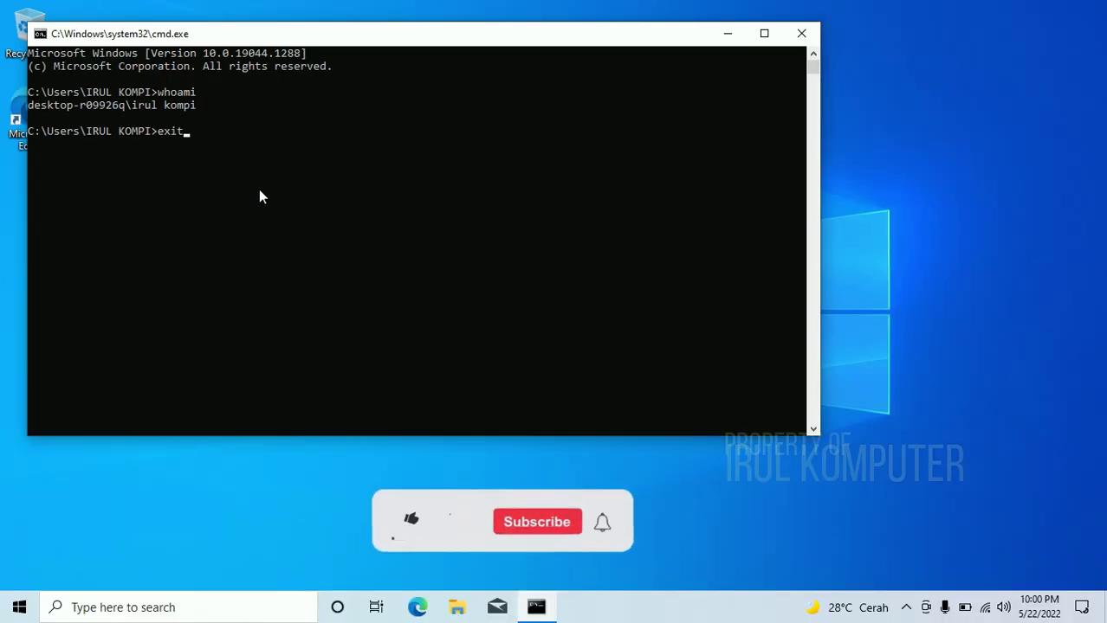
{"action": "key", "text": "Return"}
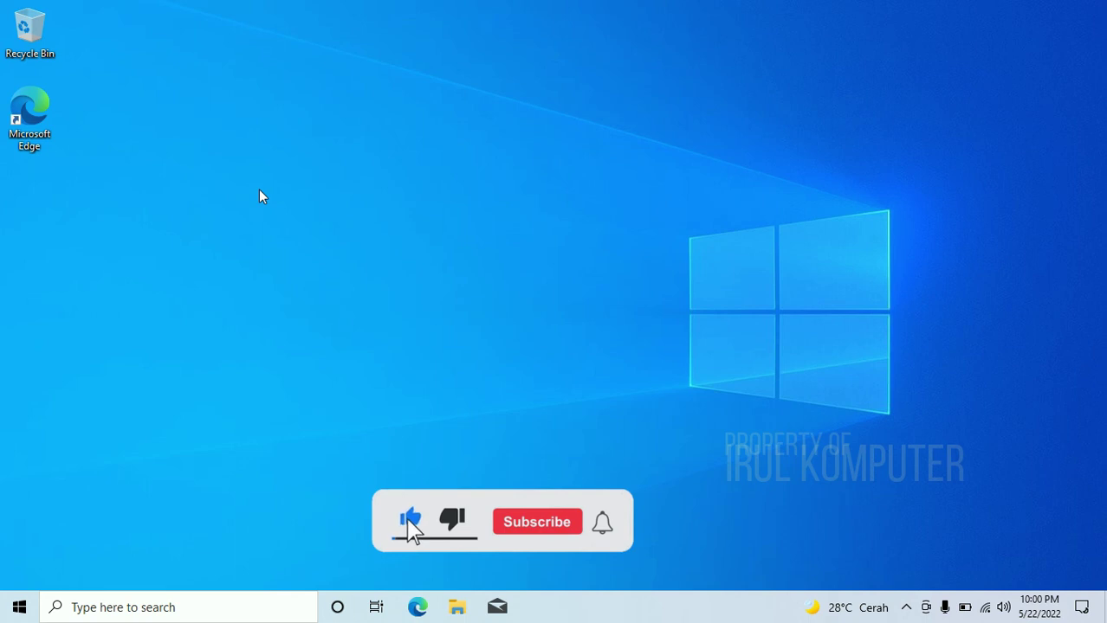